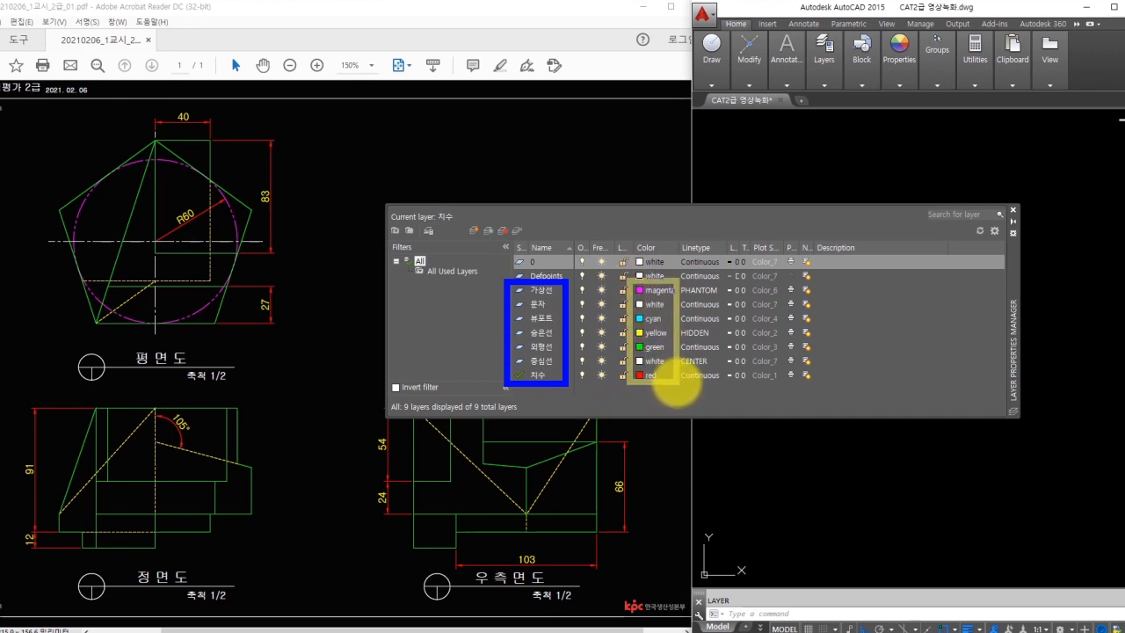
- Review the names, colors and linetypes of the drawing's layers in the layer manager and close it
mouse_move(721, 255)
mouse_down()
mouse_move(700, 283)
mouse_move(712, 356)
mouse_up()
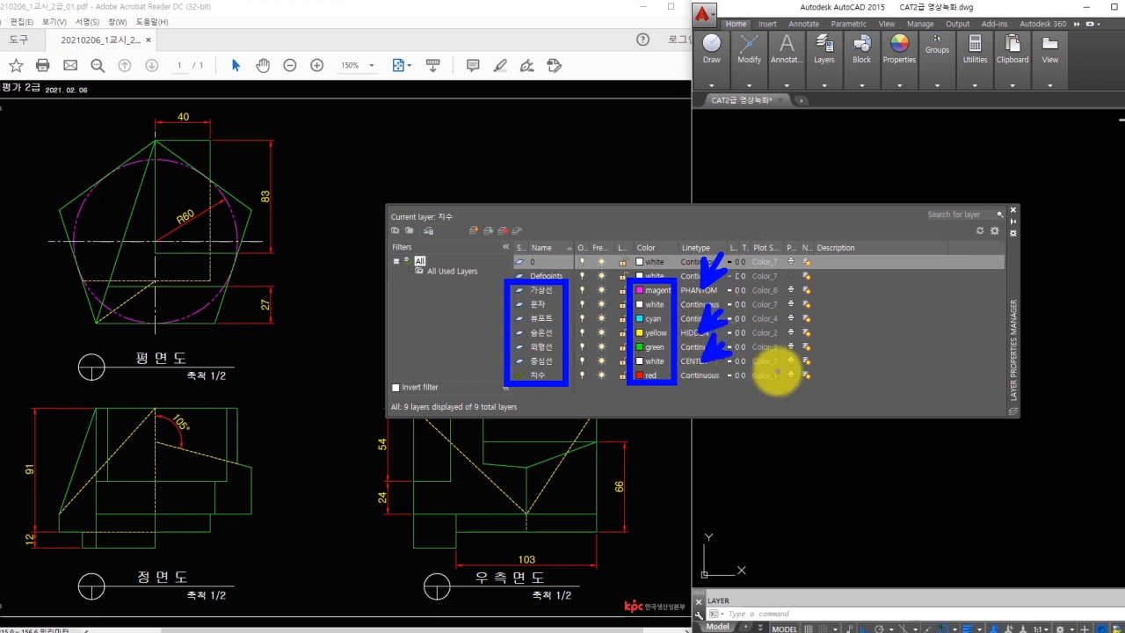
mouse_move(784, 200)
mouse_down()
mouse_move(772, 220)
mouse_move(786, 230)
mouse_move(811, 211)
mouse_move(811, 226)
mouse_move(893, 221)
mouse_move(884, 221)
mouse_move(905, 249)
mouse_up()
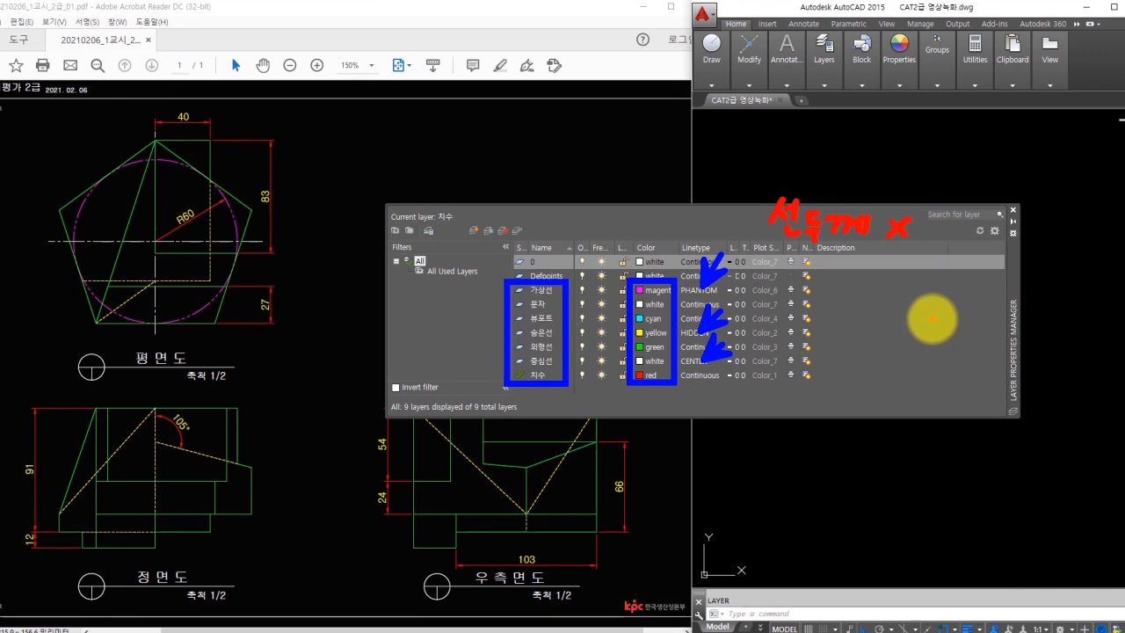
key(Escape)
click(1013, 210)
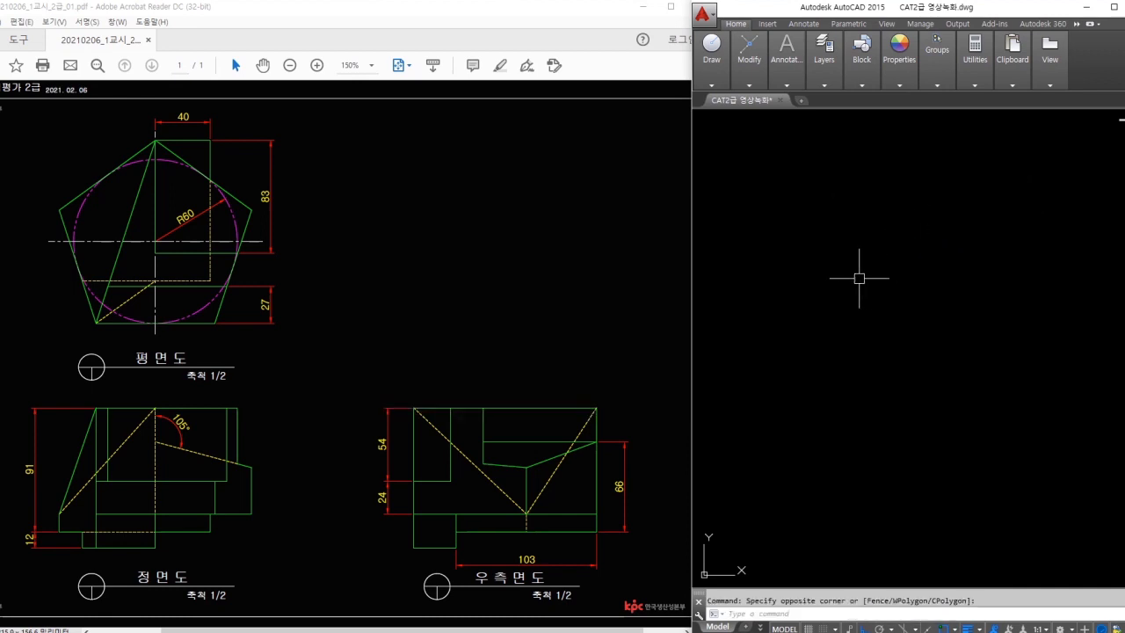
- Check the font settings of the Standard text style and leave the dialog without changes
text(st)
key(Return)
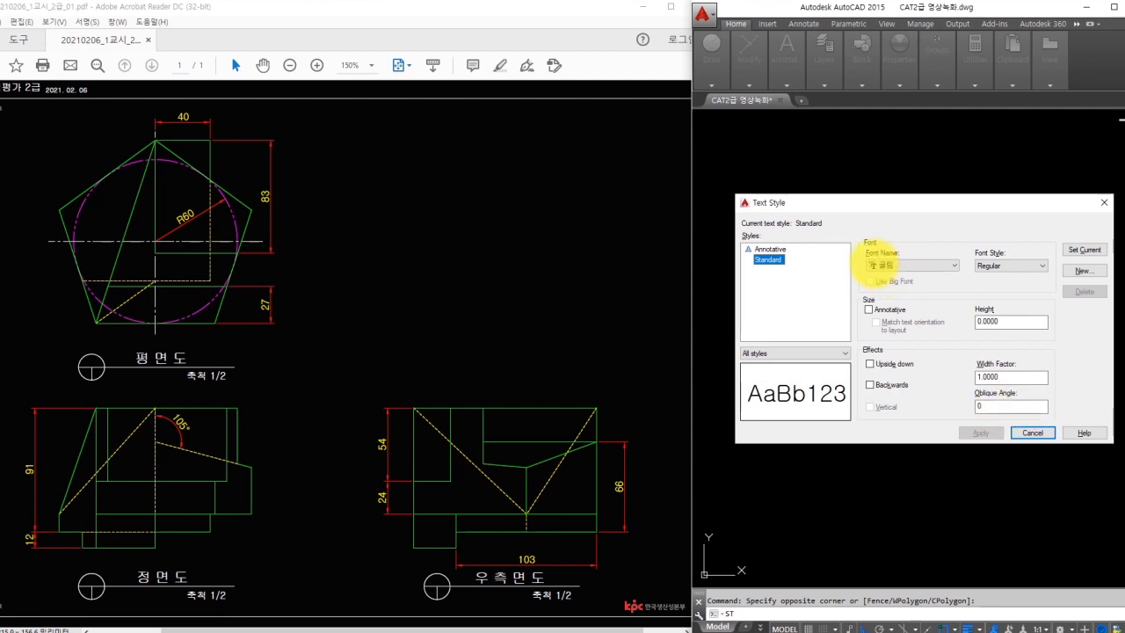
click(1028, 430)
click(886, 309)
click(868, 316)
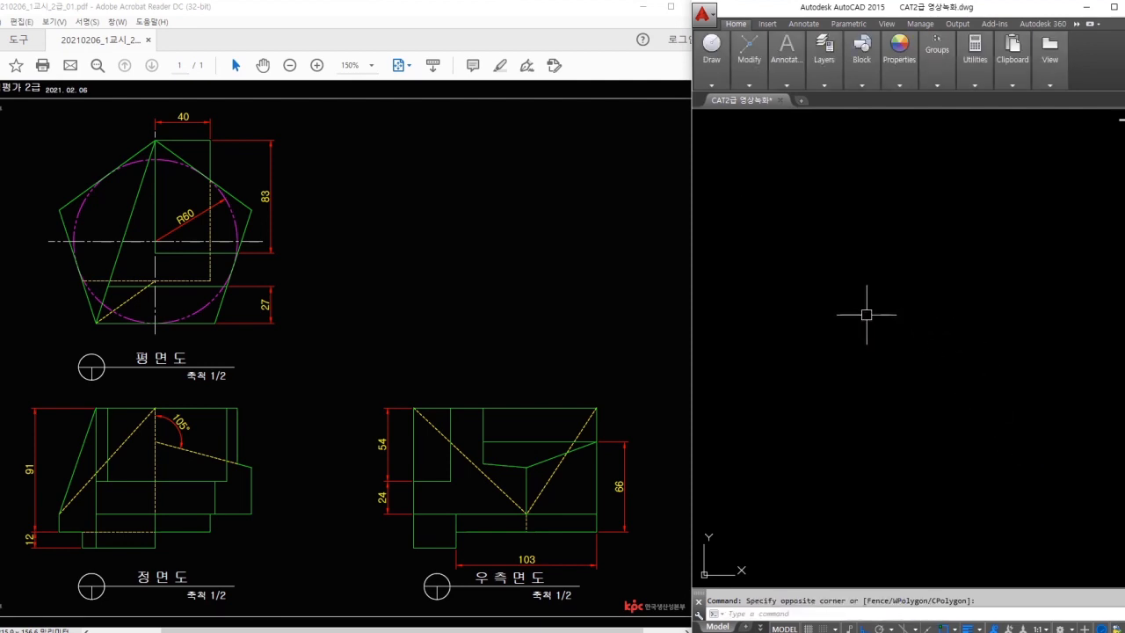
- Set the fit option of the ISO-25 dimension style so that Text moves outside the extension lines first
text(d)
key(Return)
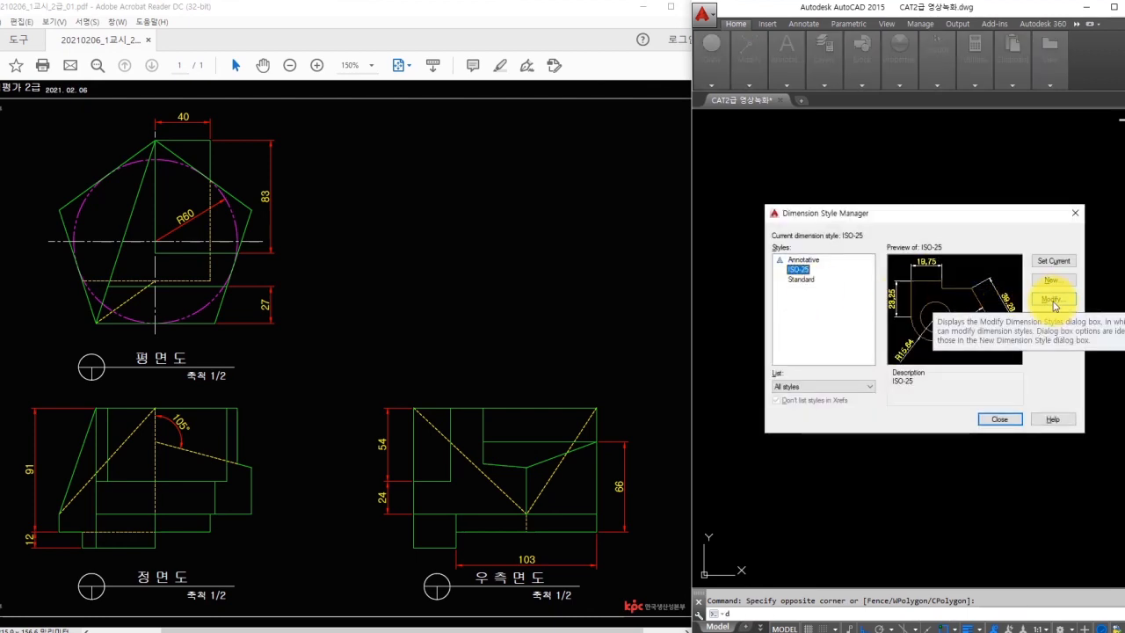
click(1054, 301)
click(839, 176)
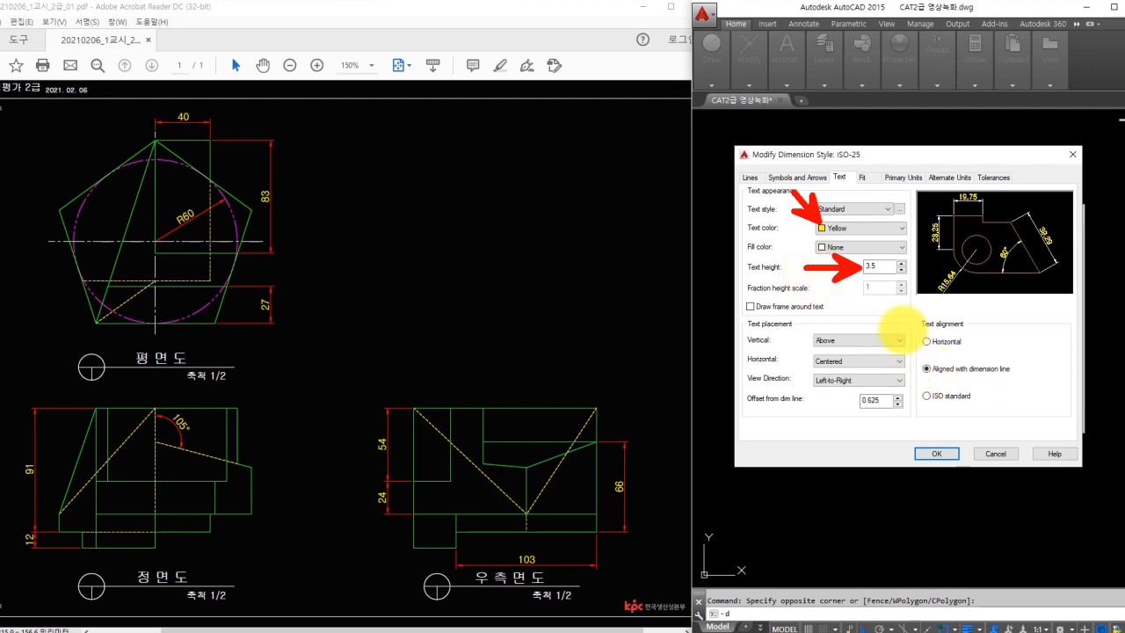
mouse_move(183, 226)
mouse_down()
mouse_move(156, 208)
mouse_move(202, 196)
mouse_move(197, 224)
mouse_move(158, 238)
mouse_up()
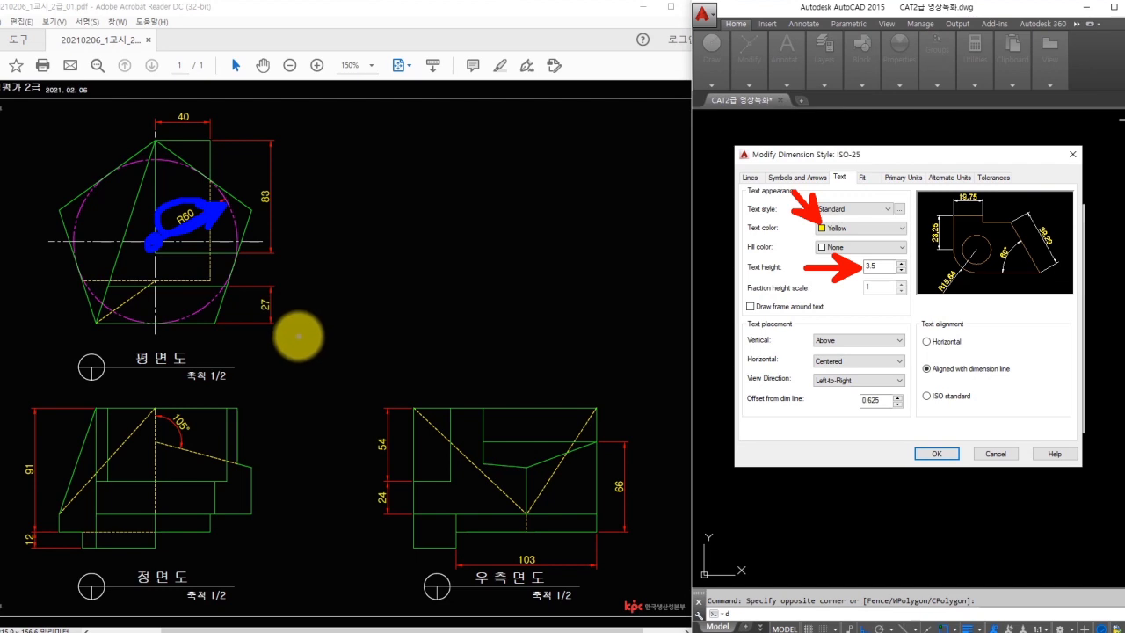
click(864, 178)
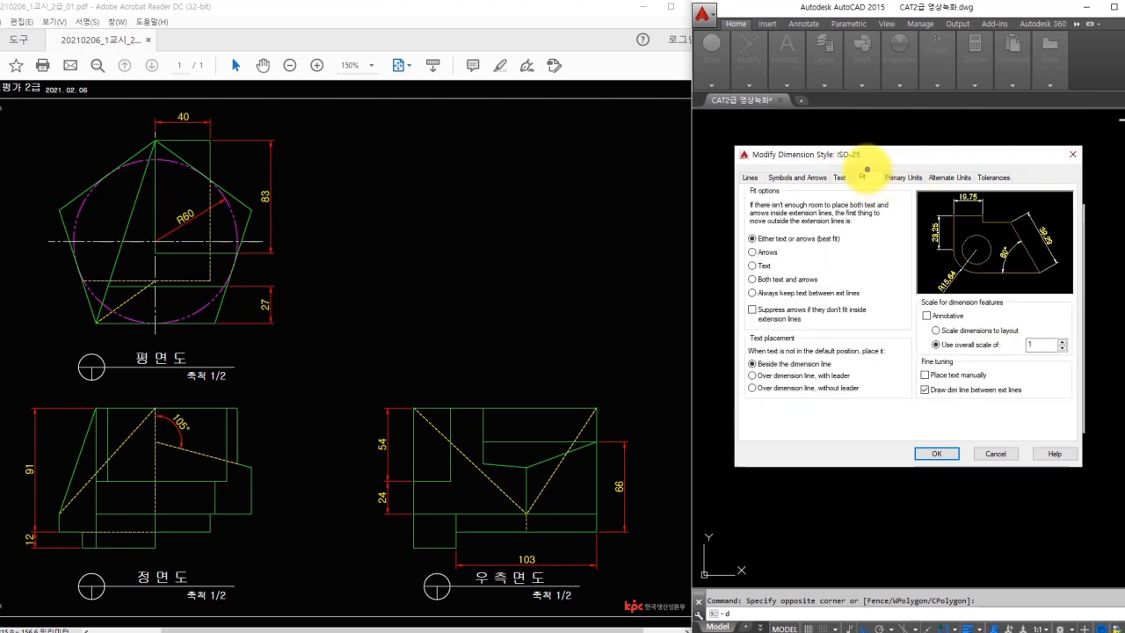
drag(865, 170, 882, 165)
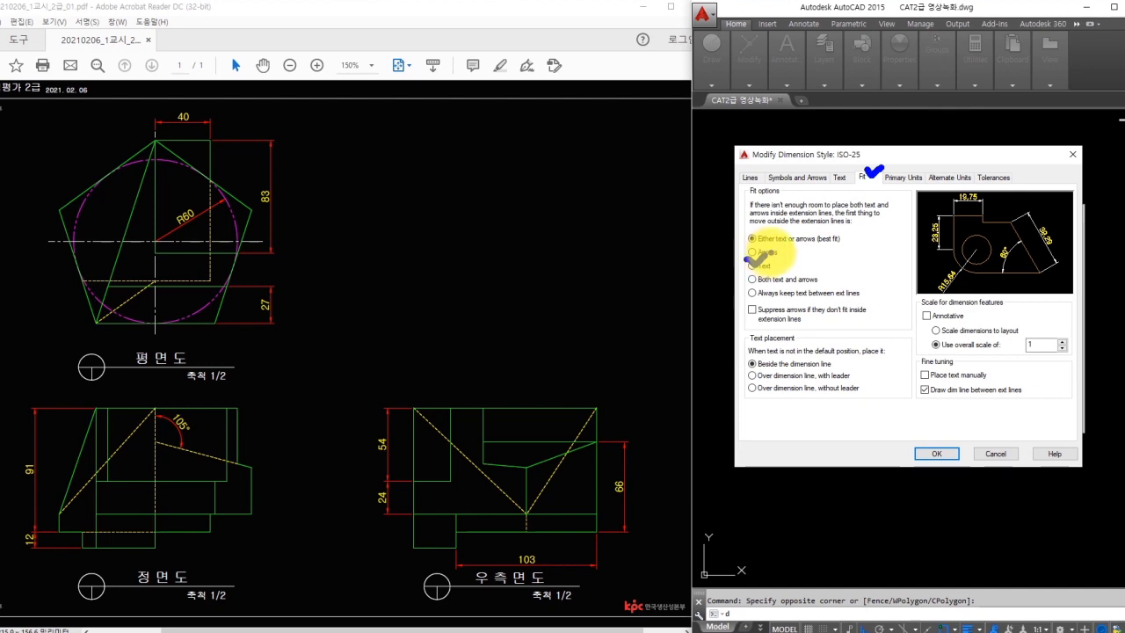
drag(937, 446, 963, 439)
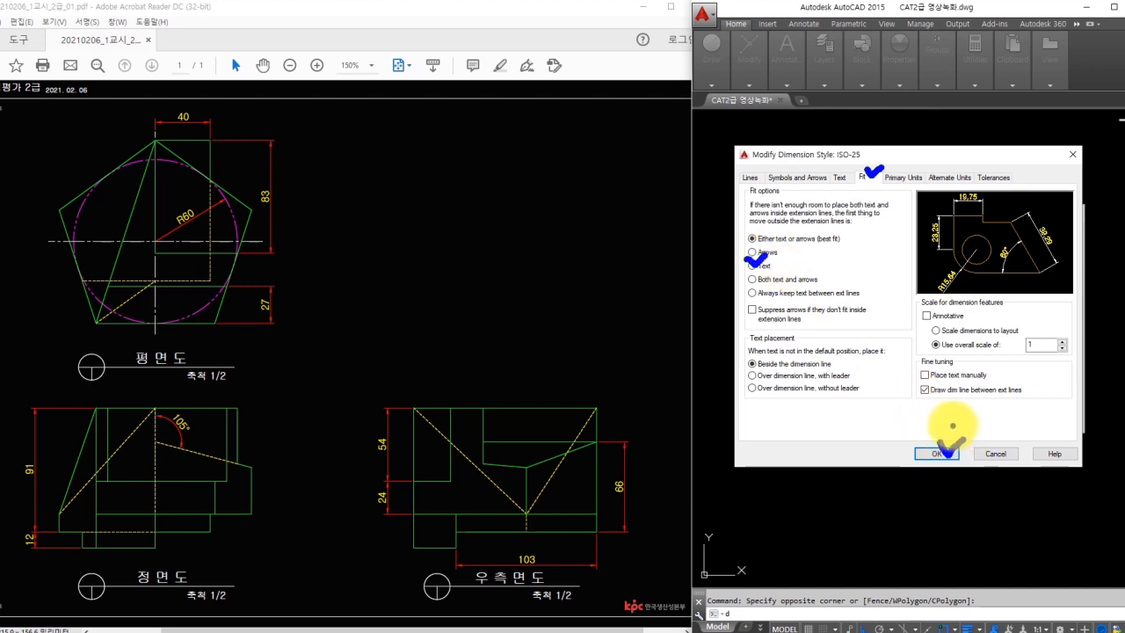
key(Escape)
click(757, 268)
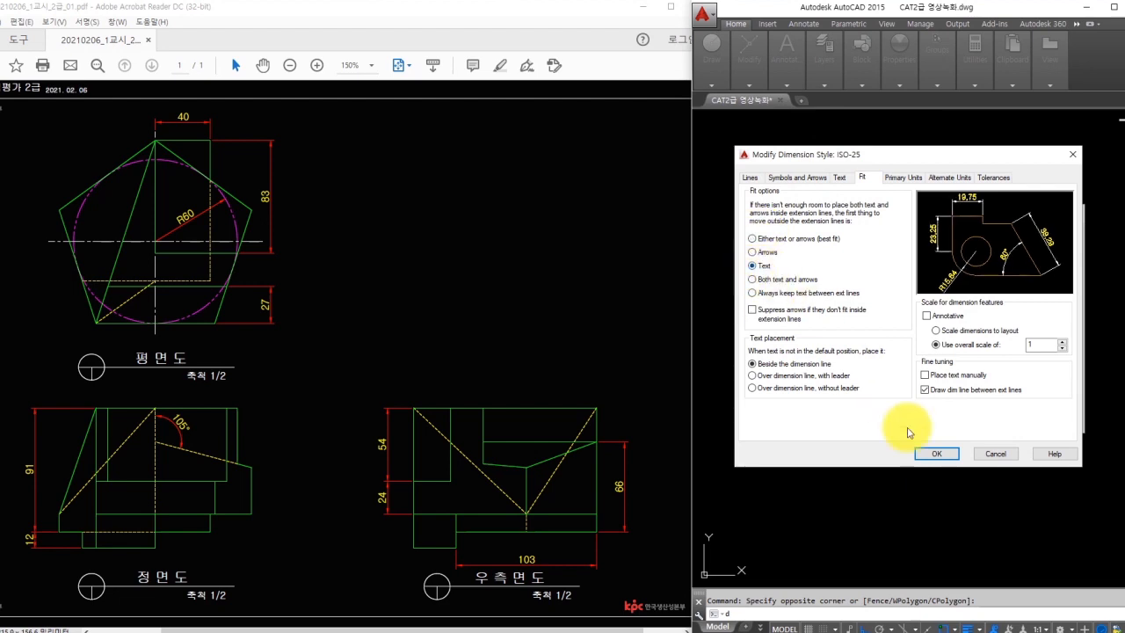
click(939, 451)
click(1012, 425)
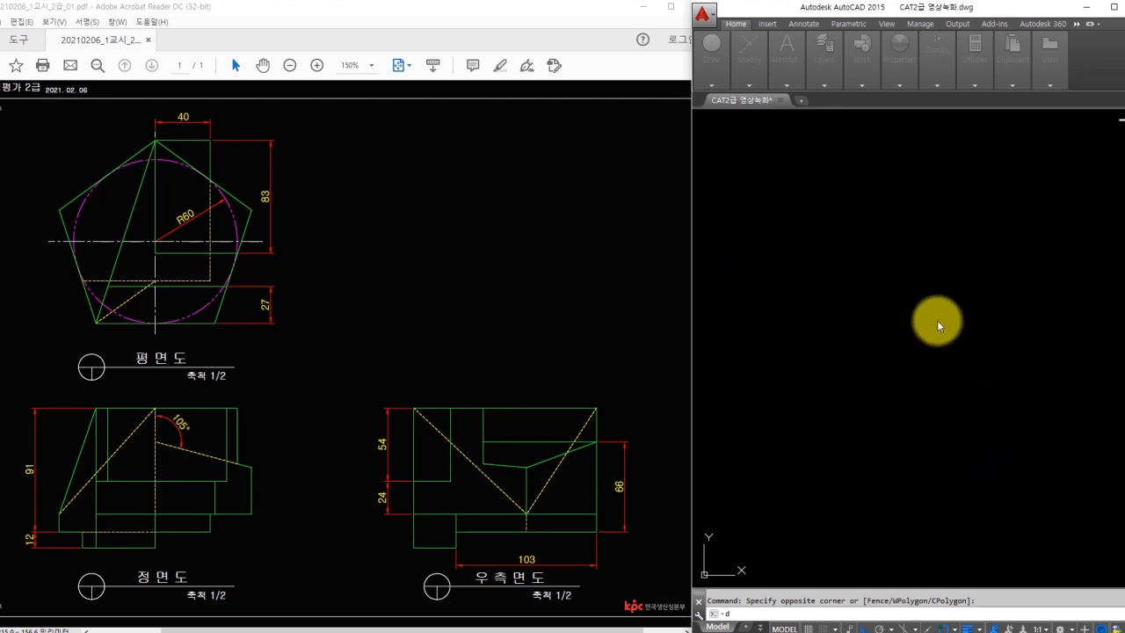
- Make the green outline layer 외형선 the current layer
click(823, 85)
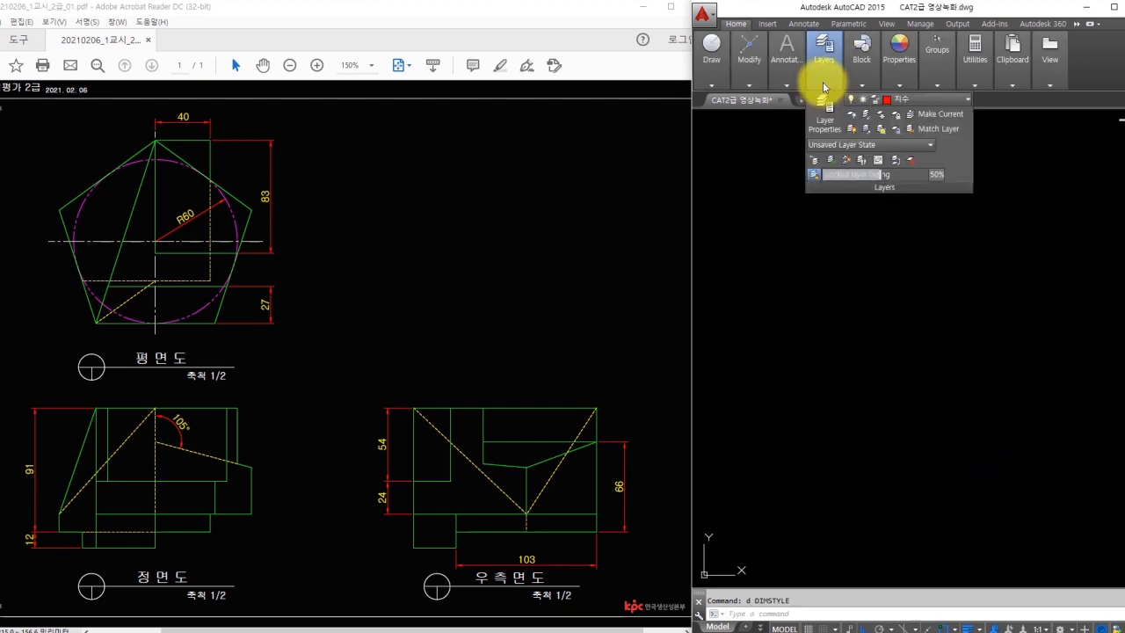
click(921, 100)
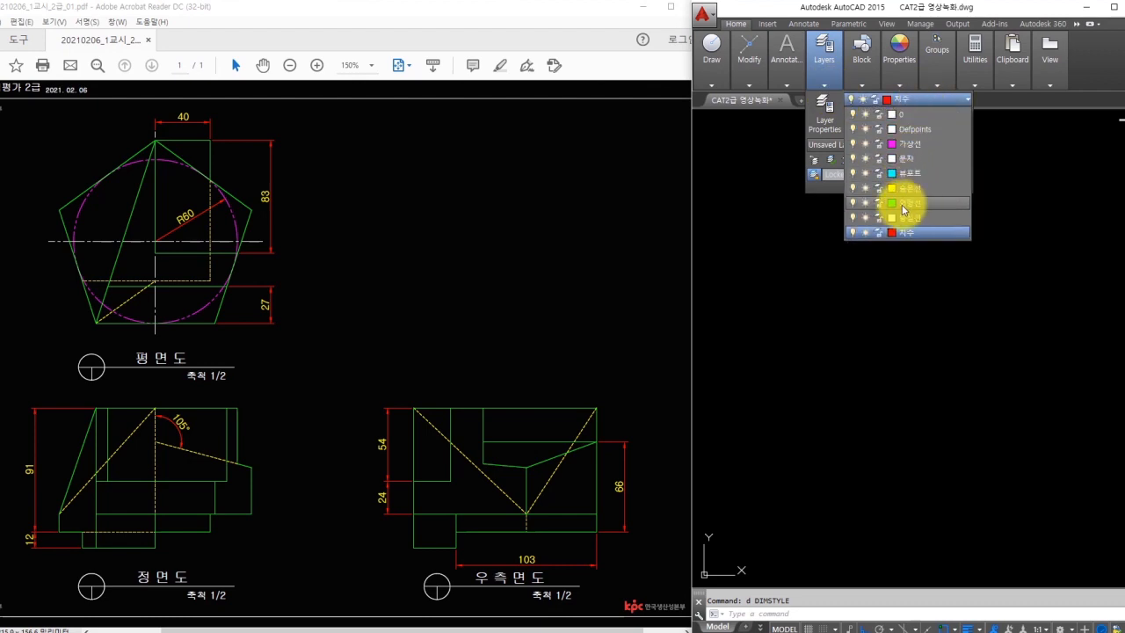
click(910, 209)
double_click(841, 276)
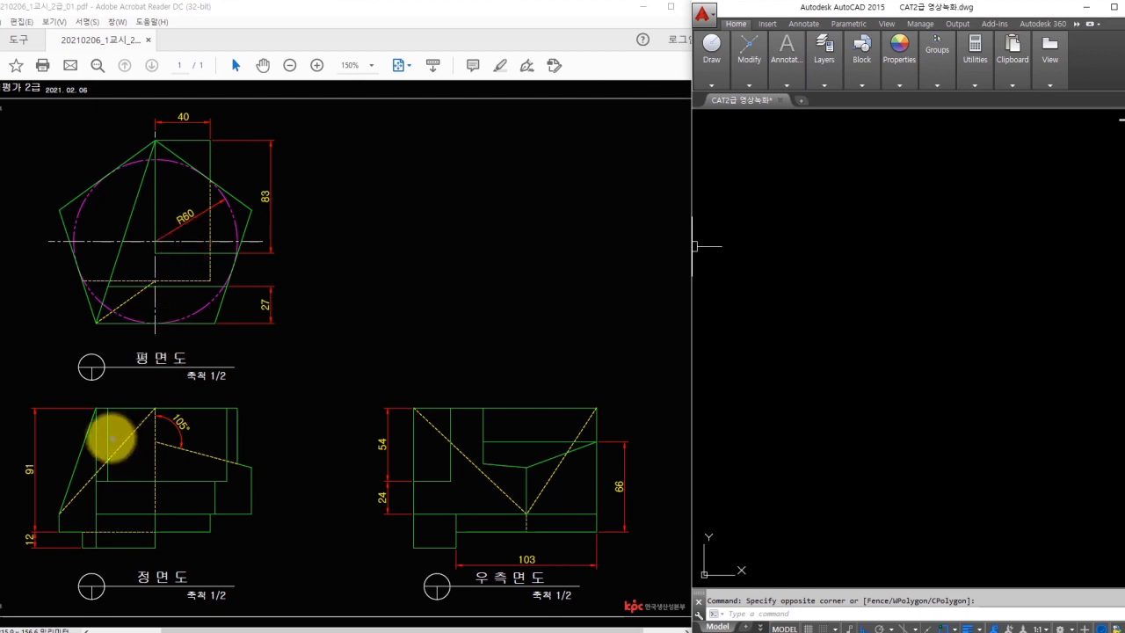
mouse_move(57, 409)
mouse_down()
mouse_move(208, 542)
mouse_move(240, 544)
mouse_up()
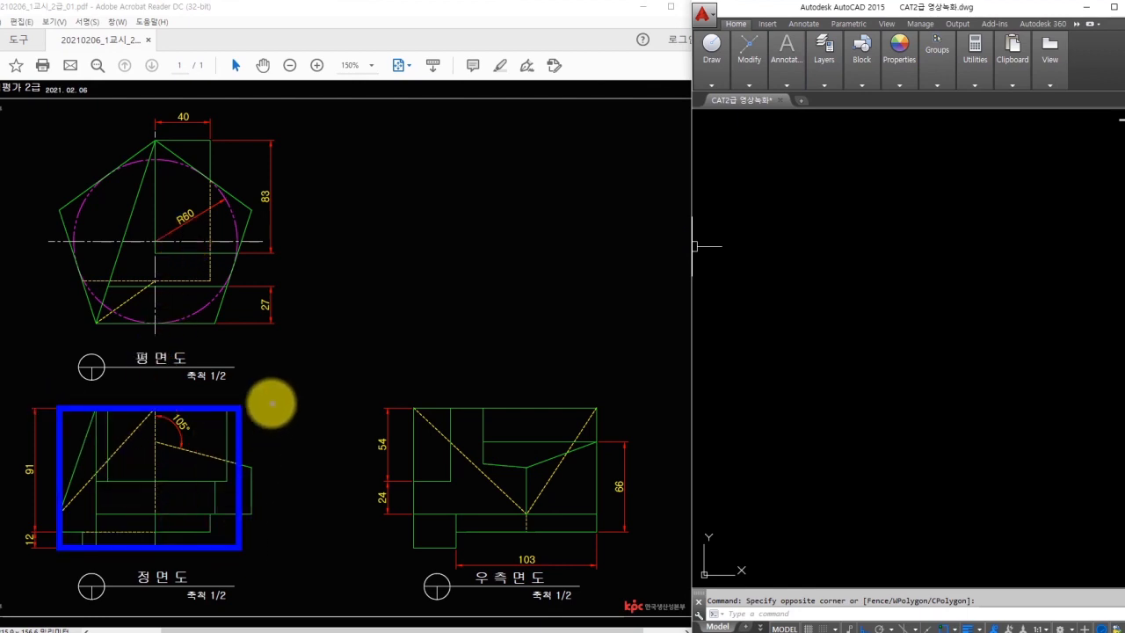
drag(249, 403, 274, 425)
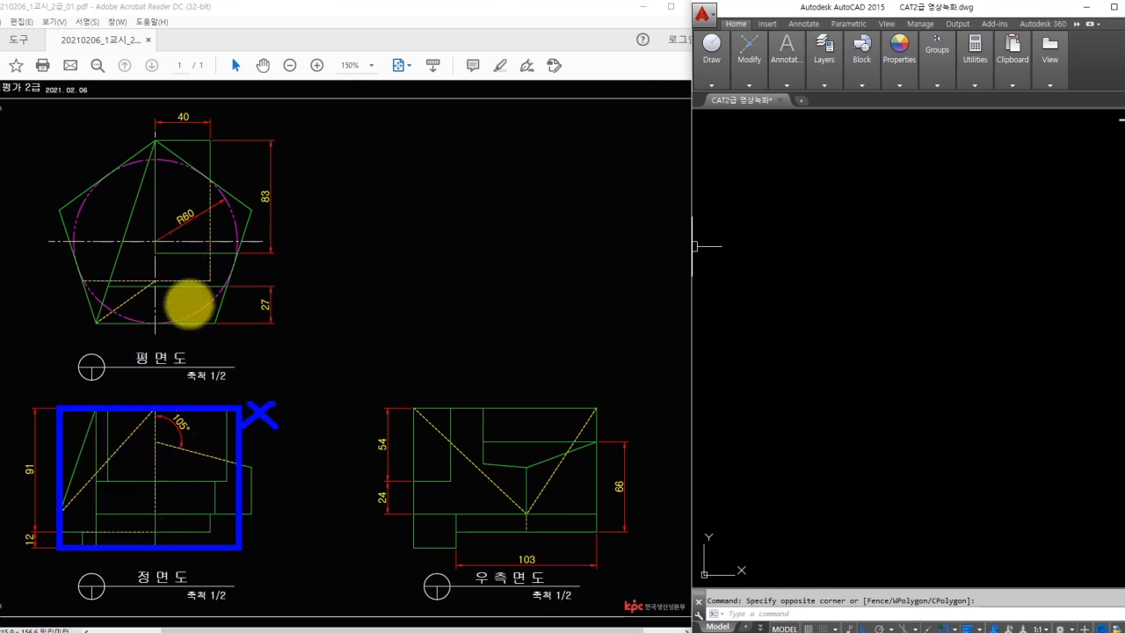
key(Escape)
mouse_move(156, 140)
mouse_down()
mouse_move(50, 201)
mouse_move(56, 208)
mouse_up()
drag(56, 208, 95, 321)
drag(95, 322, 212, 322)
mouse_move(212, 322)
mouse_down()
mouse_move(238, 213)
mouse_move(249, 211)
mouse_up()
drag(249, 211, 156, 141)
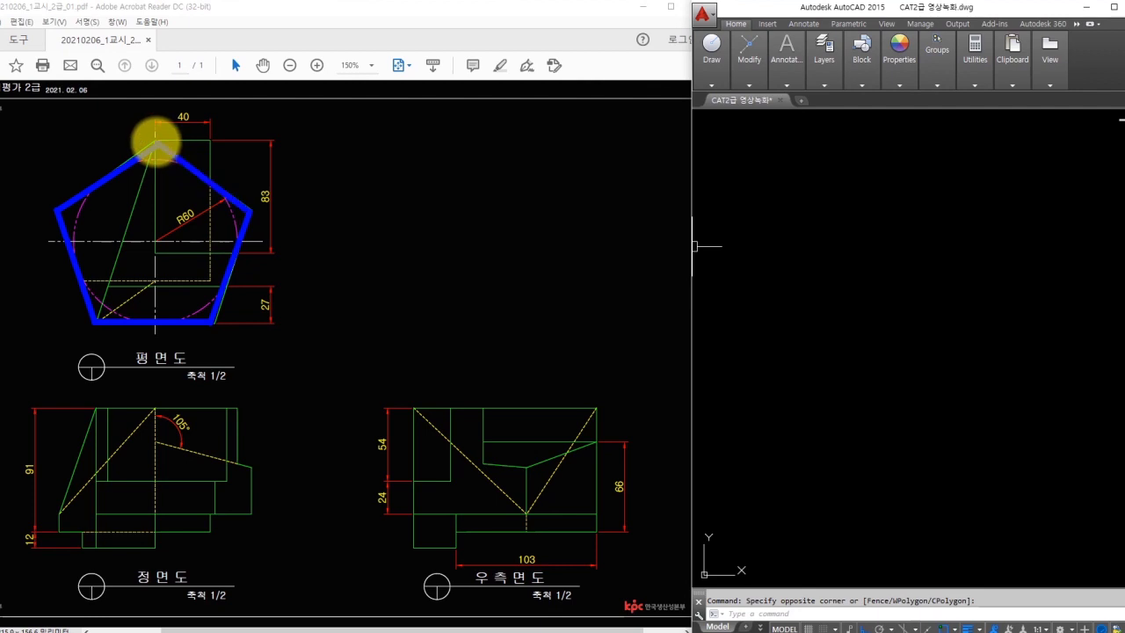
mouse_move(196, 216)
mouse_down()
mouse_move(170, 218)
mouse_move(190, 211)
mouse_move(185, 240)
mouse_move(204, 246)
mouse_up()
key(Escape)
- Draw a circle with a radius of 60 as the base circle of the plan view
click(830, 301)
click(850, 313)
text(c)
key(space)
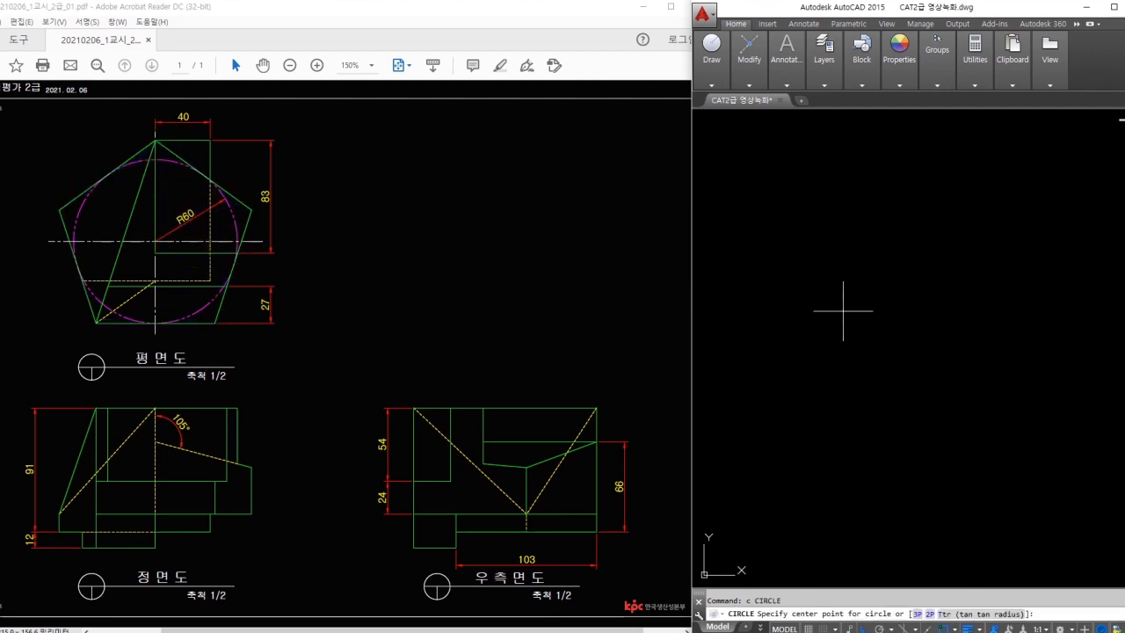
click(842, 310)
text(60)
key(space)
scroll(832, 314, up, 6)
middle_drag(800, 310, 865, 283)
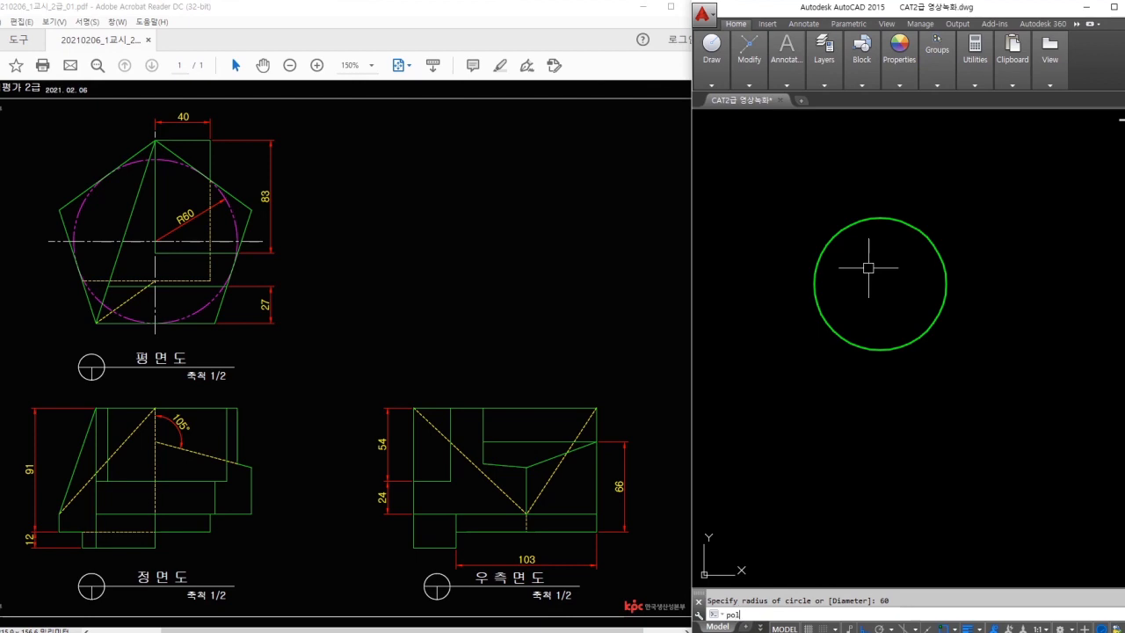
- Draw a five-sided polygon circumscribed about the circle, centred on it, with its flat side at the circle's lowest point
key(space)
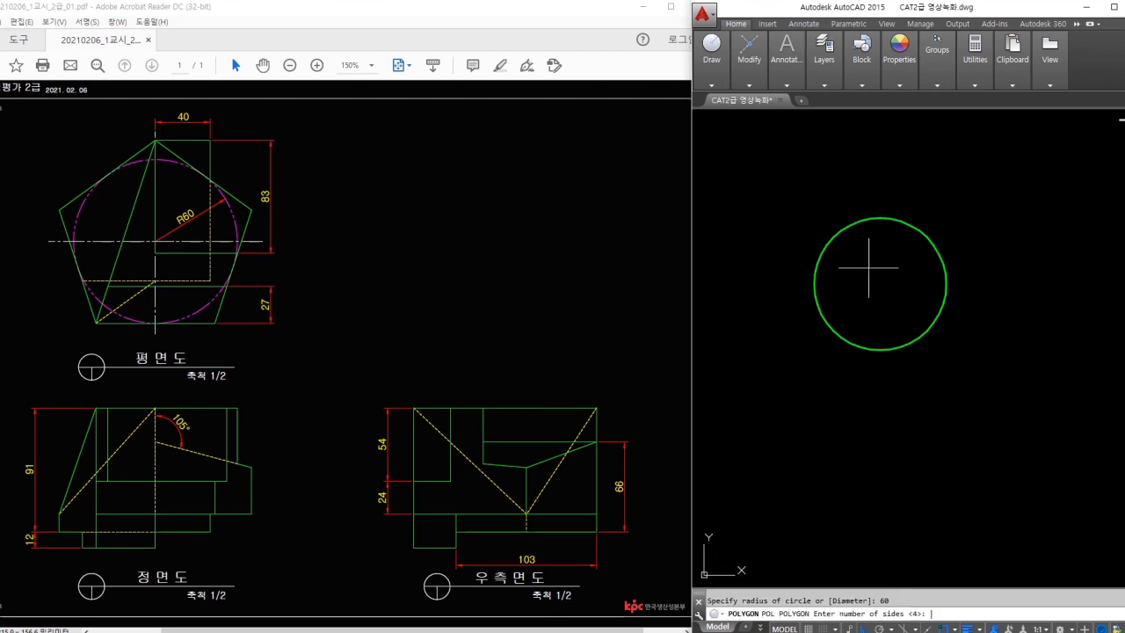
text(5)
key(space)
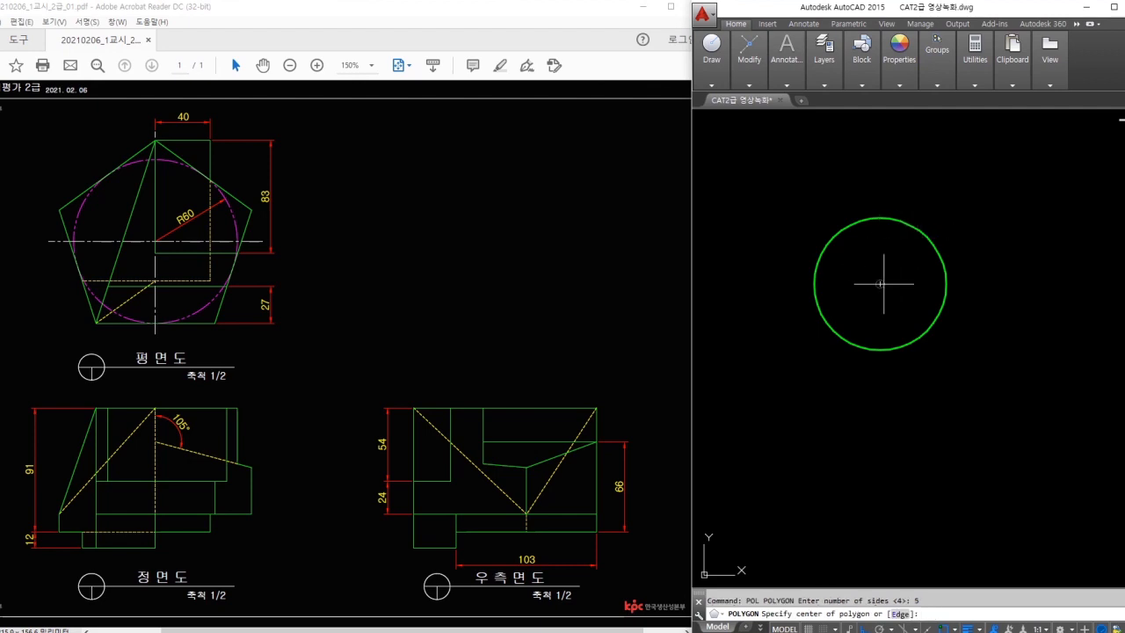
click(880, 283)
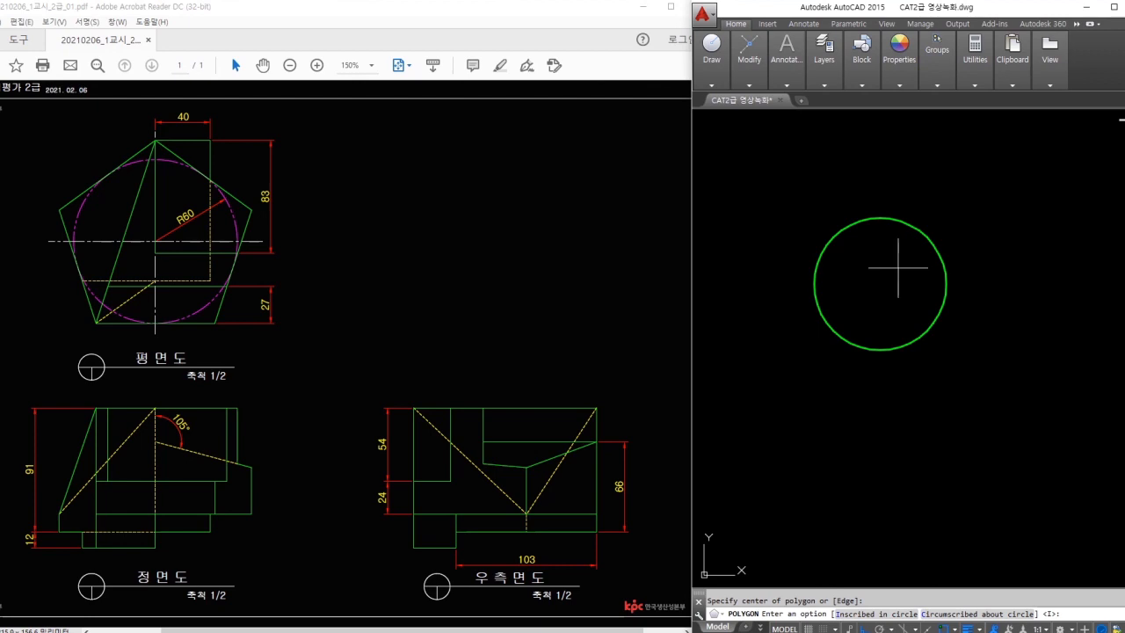
text(c)
key(space)
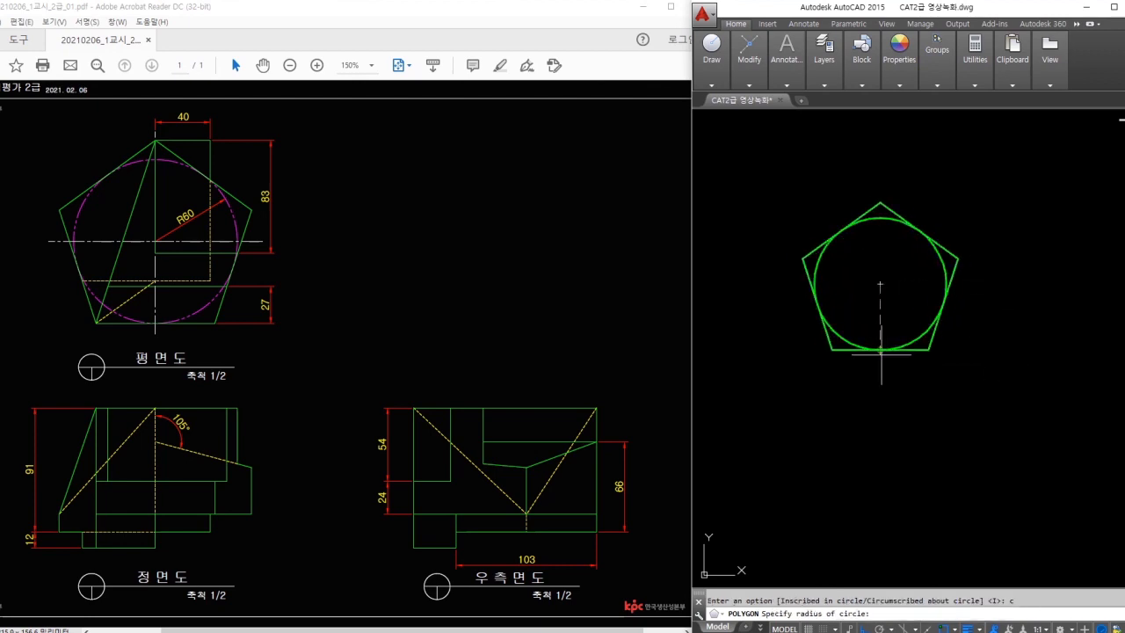
click(881, 350)
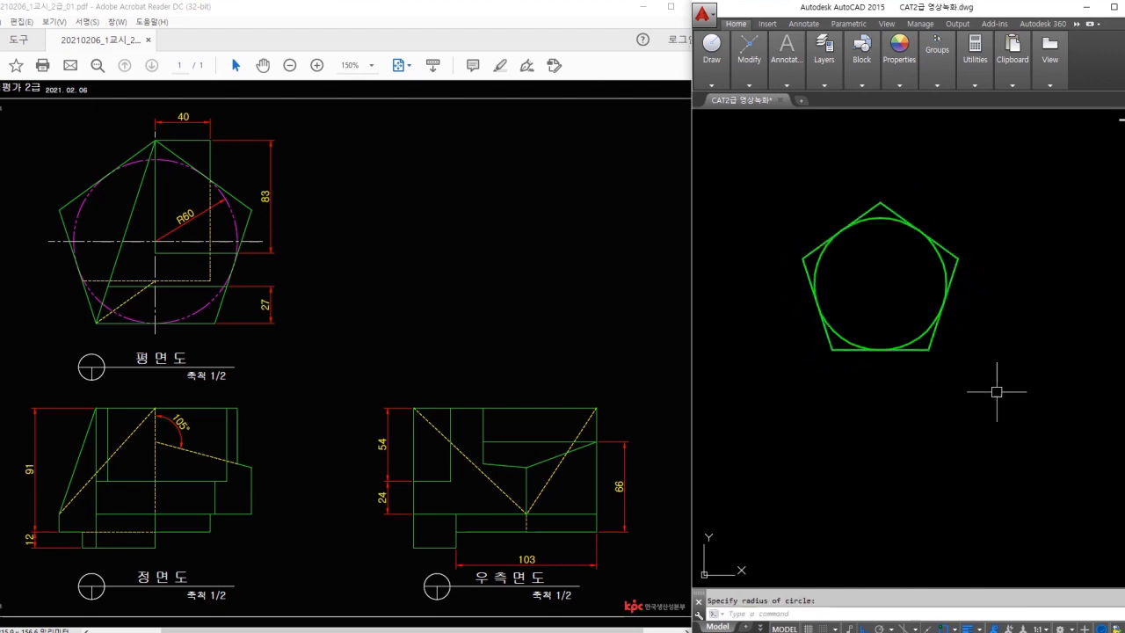
- Move the circle inside the pentagon to the magenta phantom-line layer 가상선
click(879, 221)
click(830, 81)
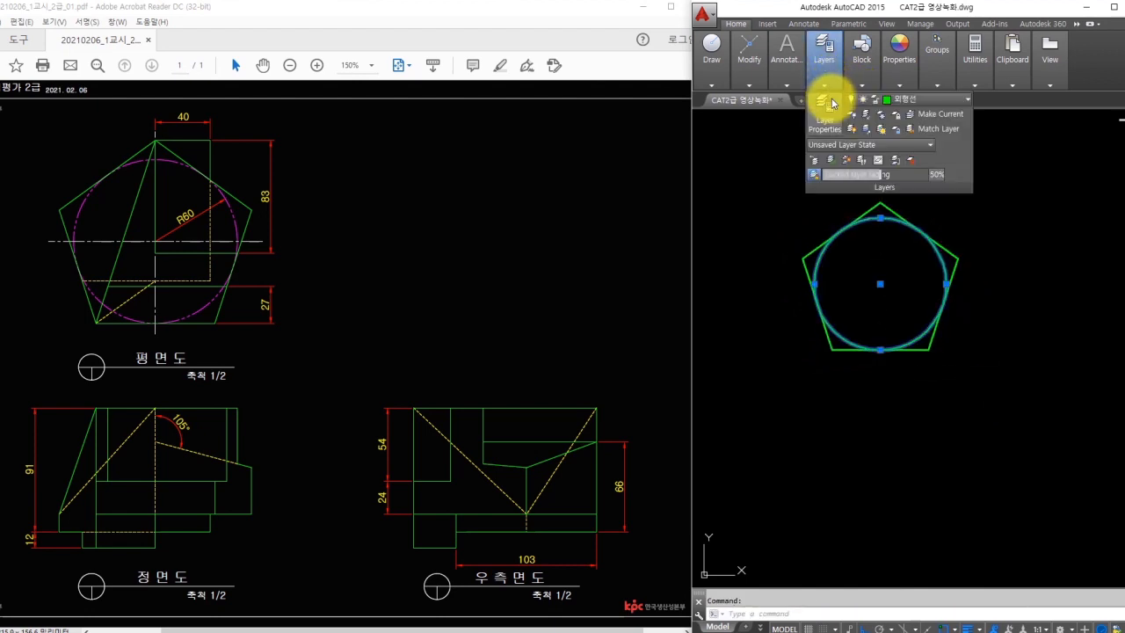
click(914, 100)
click(911, 142)
key(Escape)
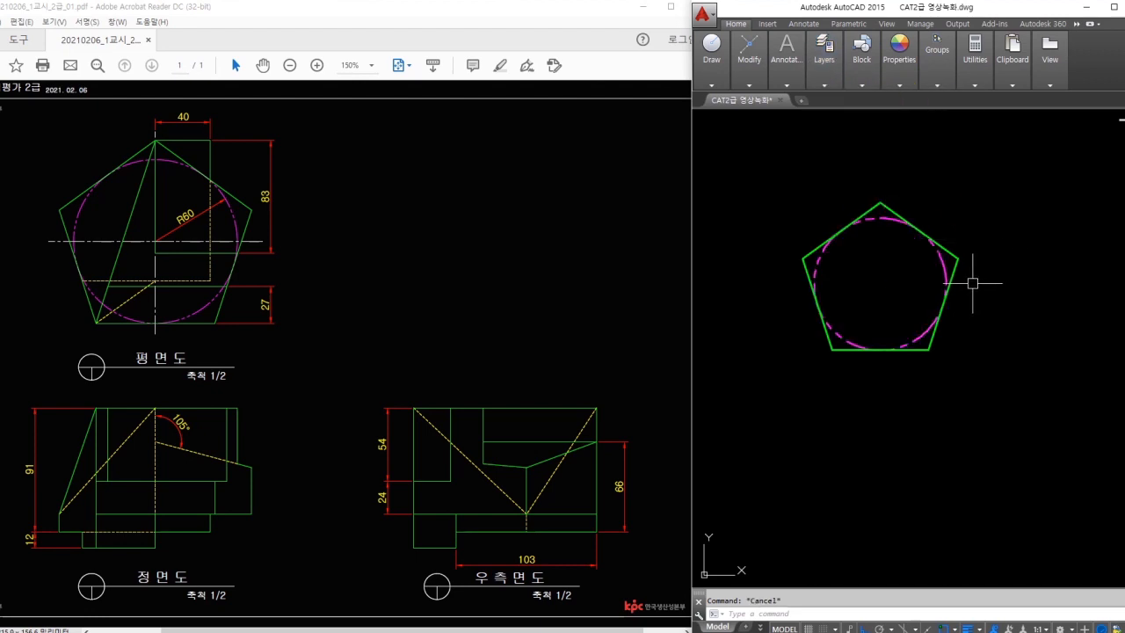
- Draw vertical projection lines down from the pentagon's leftmost and rightmost vertices into the front view area
scroll(800, 175, down, 2)
scroll(786, 178, up, 2)
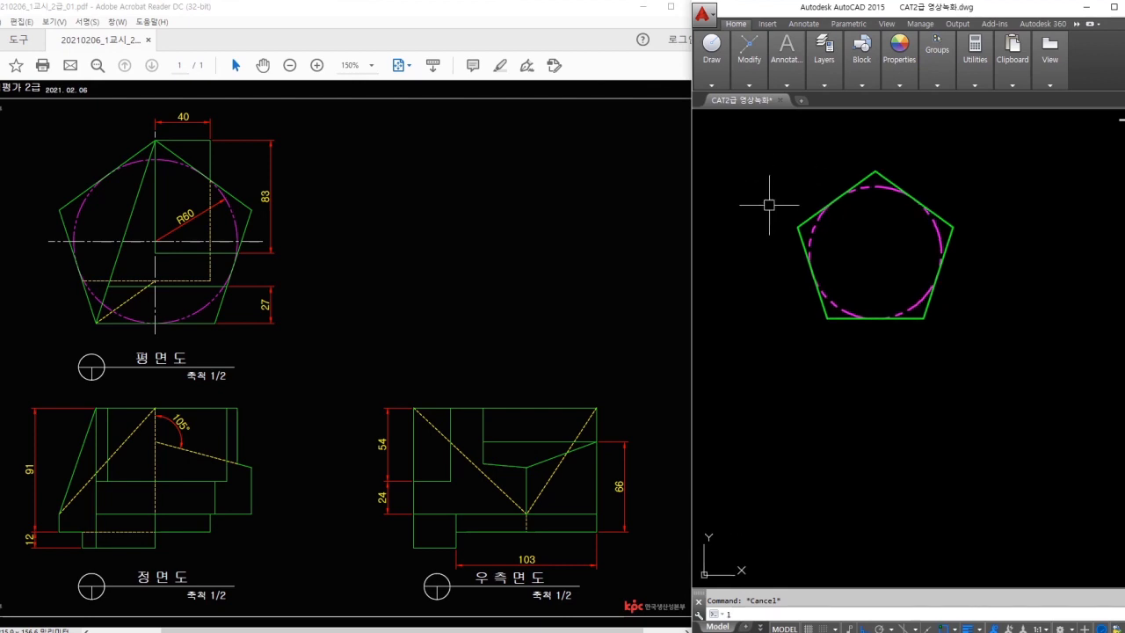
click(797, 227)
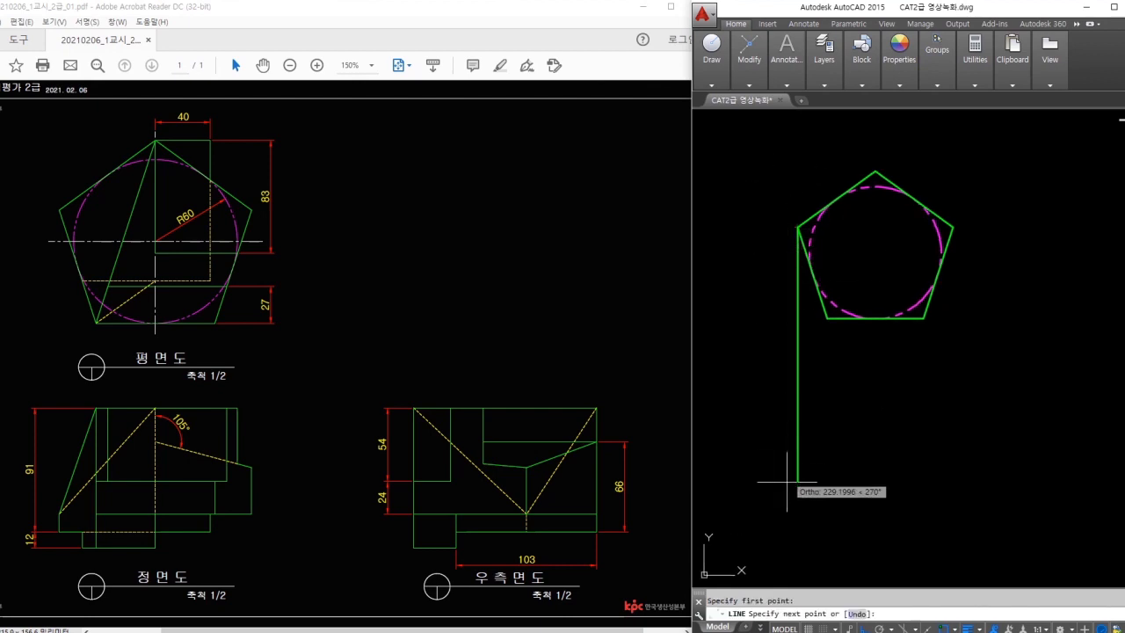
click(798, 533)
key(Return)
key(Return)
click(952, 228)
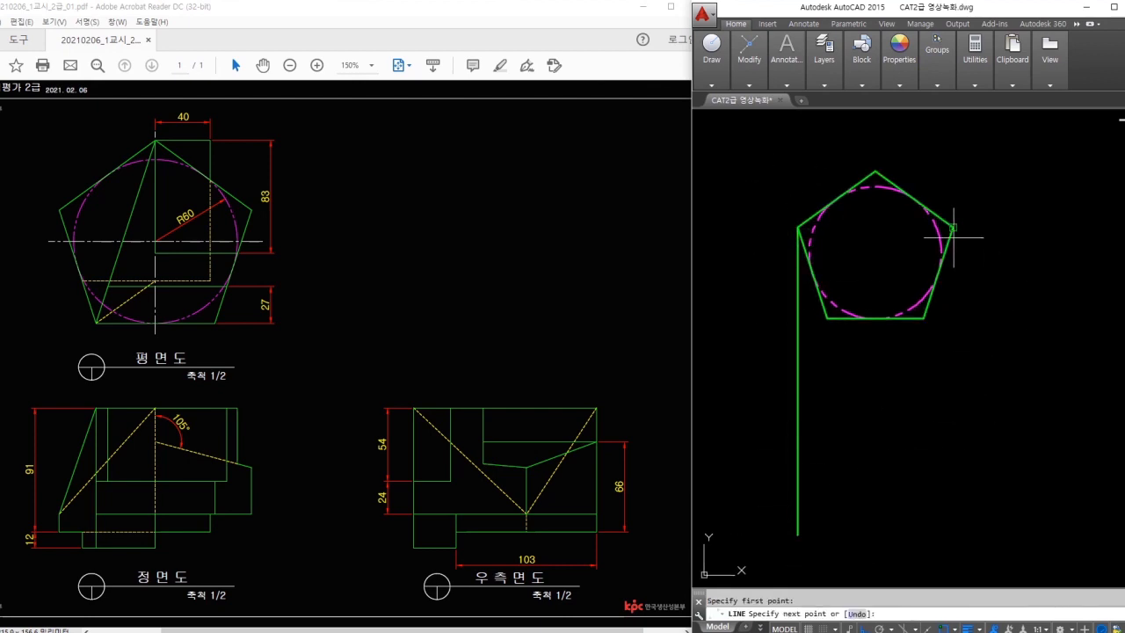
click(962, 542)
key(Return)
- Draw a horizontal base line for the front view across both vertical projection lines near their lower ends
key(Return)
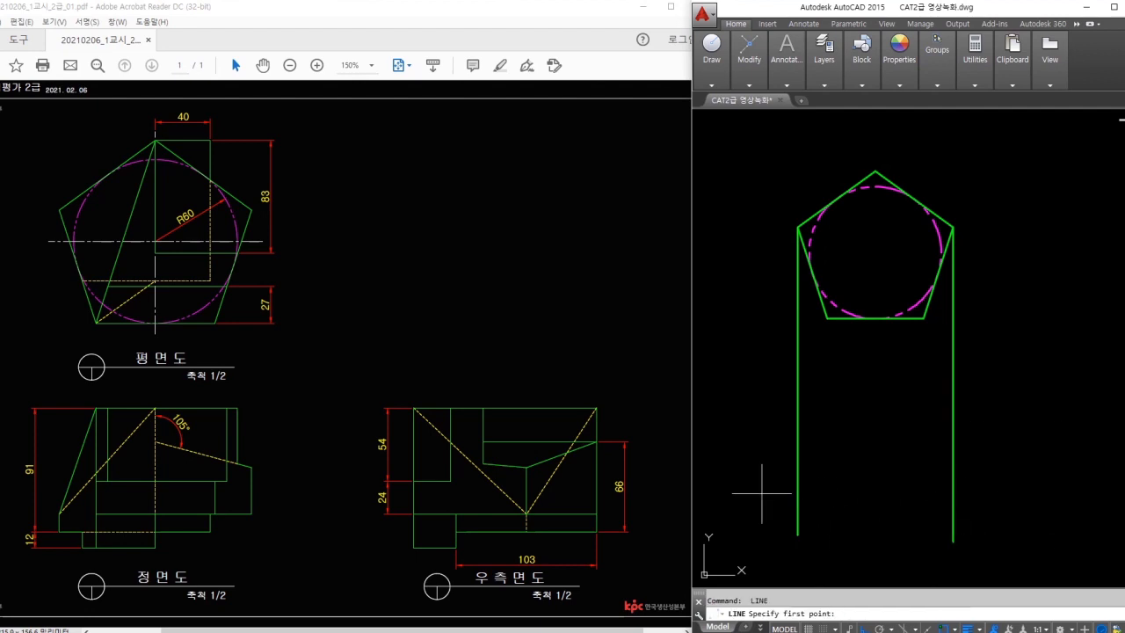
click(992, 493)
key(Escape)
mouse_move(156, 410)
mouse_down()
mouse_move(167, 549)
mouse_move(157, 554)
mouse_up()
drag(158, 552, 157, 502)
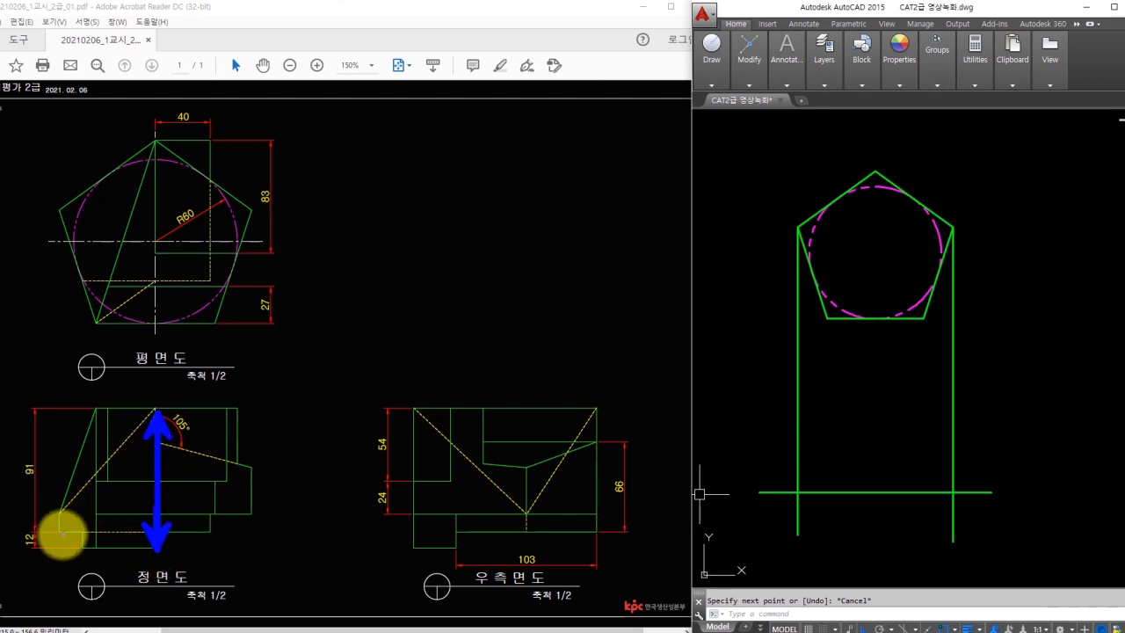
mouse_move(35, 411)
mouse_down()
mouse_move(35, 426)
mouse_move(63, 415)
mouse_move(54, 411)
mouse_move(90, 430)
mouse_up()
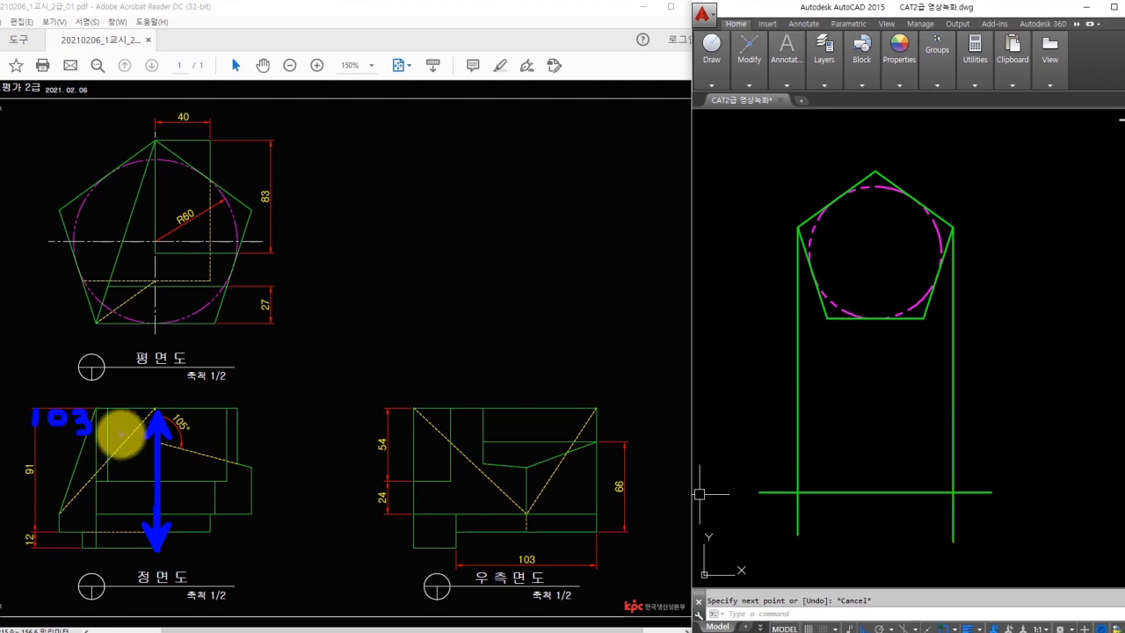
key(Escape)
- Offset the front view's horizontal base line upward by 103 to form its upper edge
text(o)
key(Return)
text(103)
key(Return)
click(885, 490)
click(887, 466)
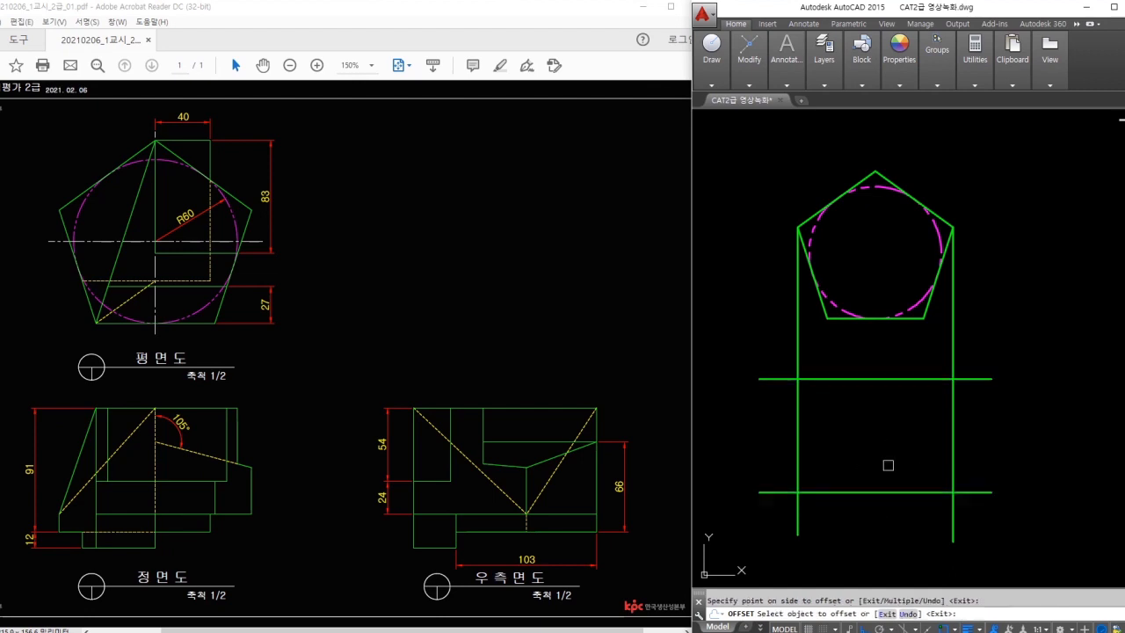
- Move the front view's upper and lower horizontal edges further down along the vertical projection lines
key(Escape)
middle_drag(890, 453, 891, 419)
text(m)
key(Return)
click(891, 322)
click(829, 493)
key(Return)
click(854, 491)
click(852, 525)
key(Escape)
- Trim all line ends that extend outside the front view rectangle
text(tr)
key(Return)
key(Return)
click(967, 500)
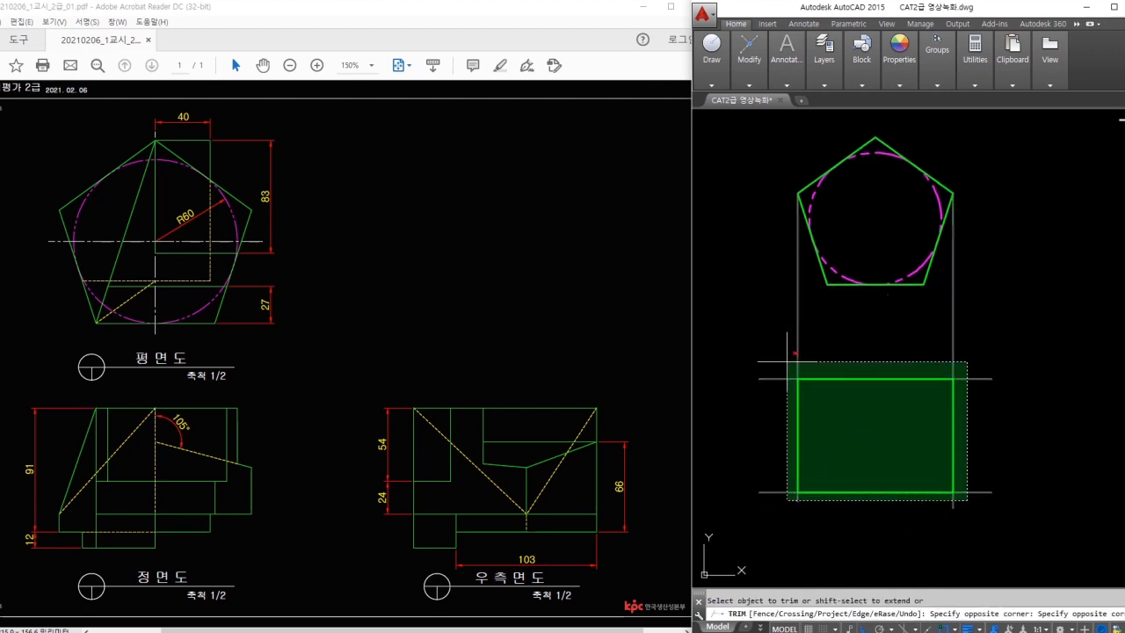
click(786, 361)
key(Escape)
- Draw a line from the pentagon's lower-right vertex horizontally to the right and then straight down past the front view
middle_drag(1028, 363, 973, 367)
text(l)
key(Return)
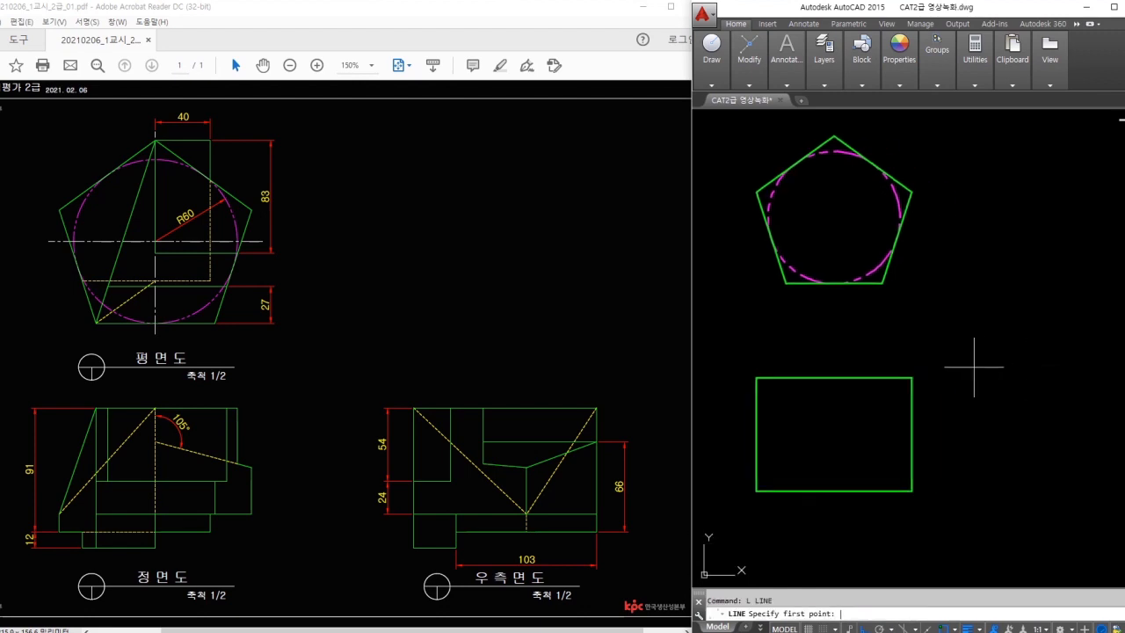
click(884, 285)
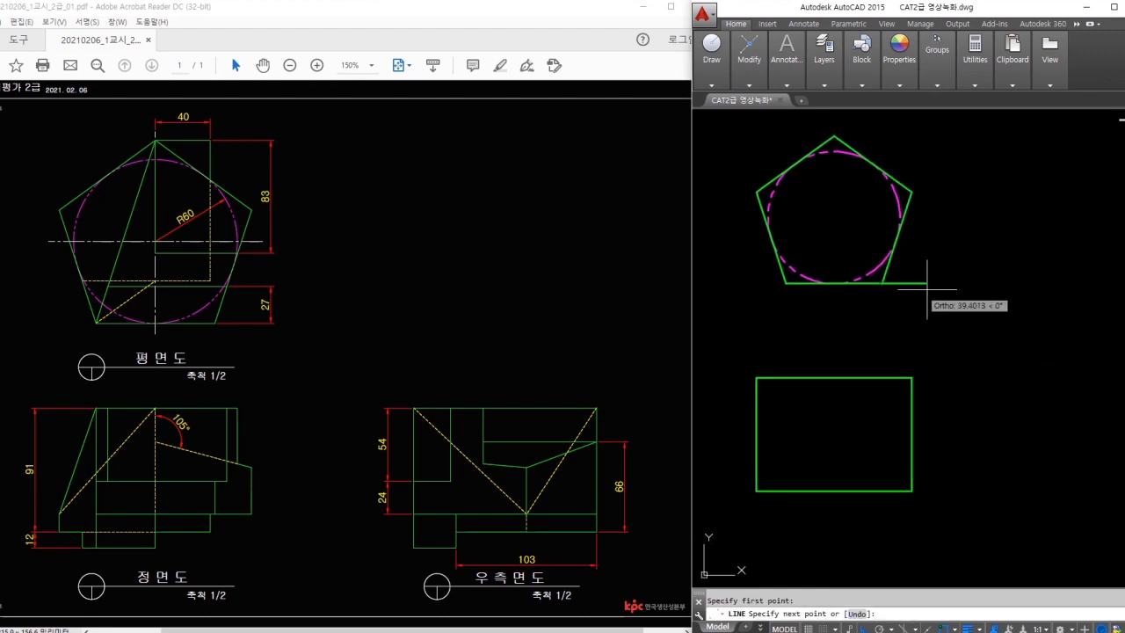
click(1016, 283)
click(1016, 516)
key(Return)
- Draw a 45° miter line up to the right from the corner of the two projection lines
key(Return)
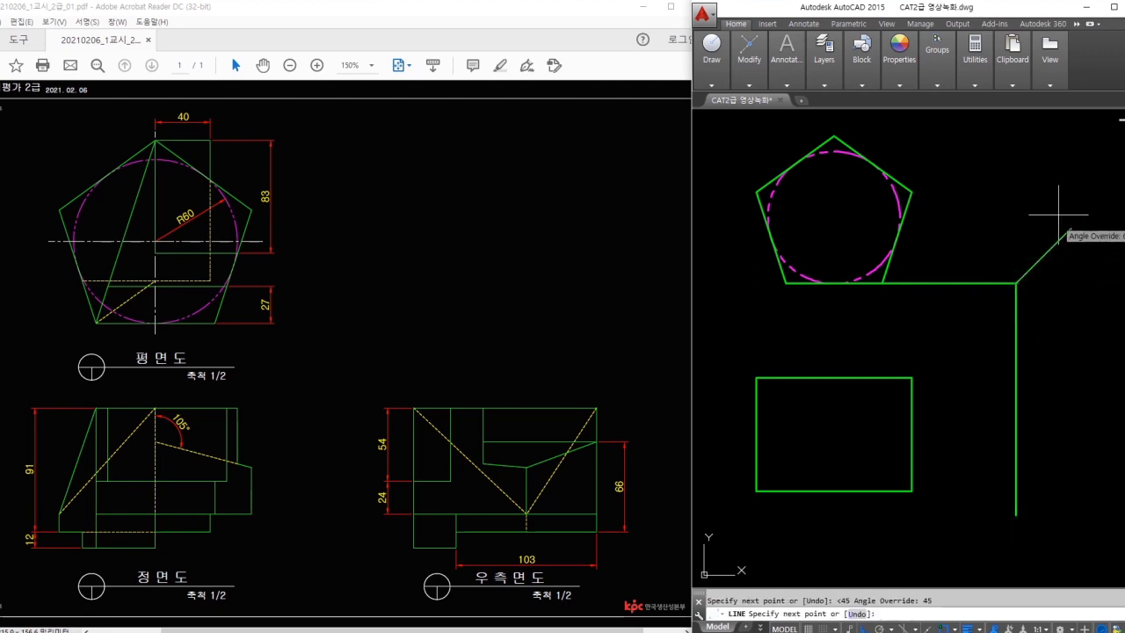
scroll(1068, 176, down, 2)
click(1080, 159)
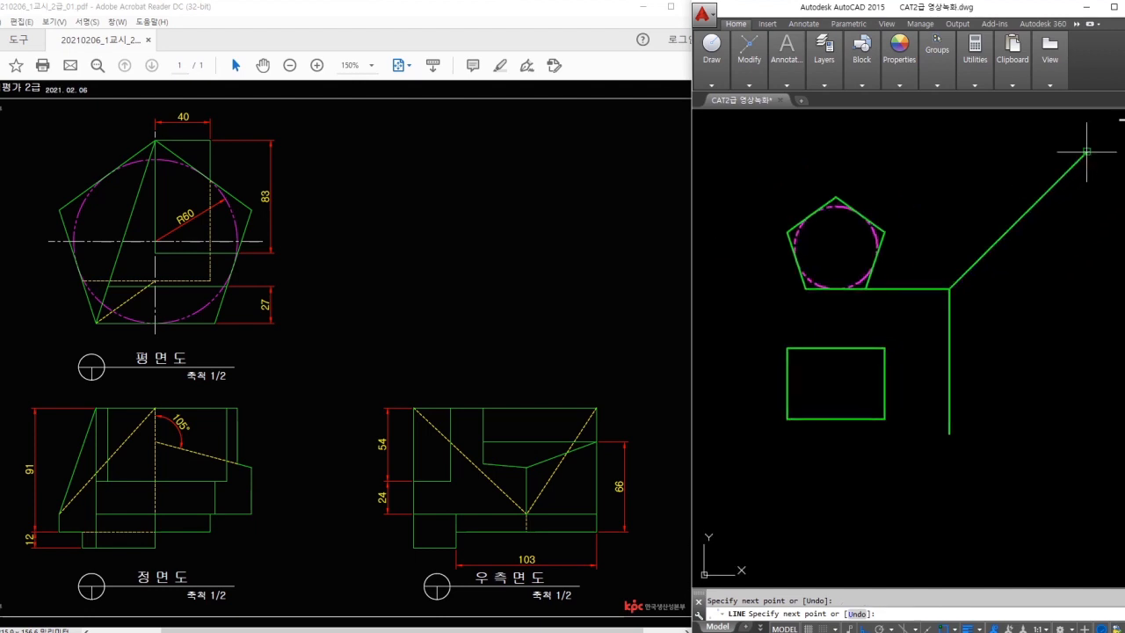
key(Escape)
- Project the pentagon's top vertex horizontally to the 45° line and drop a vertical line from the intersection into the side view area
scroll(954, 289, up, 2)
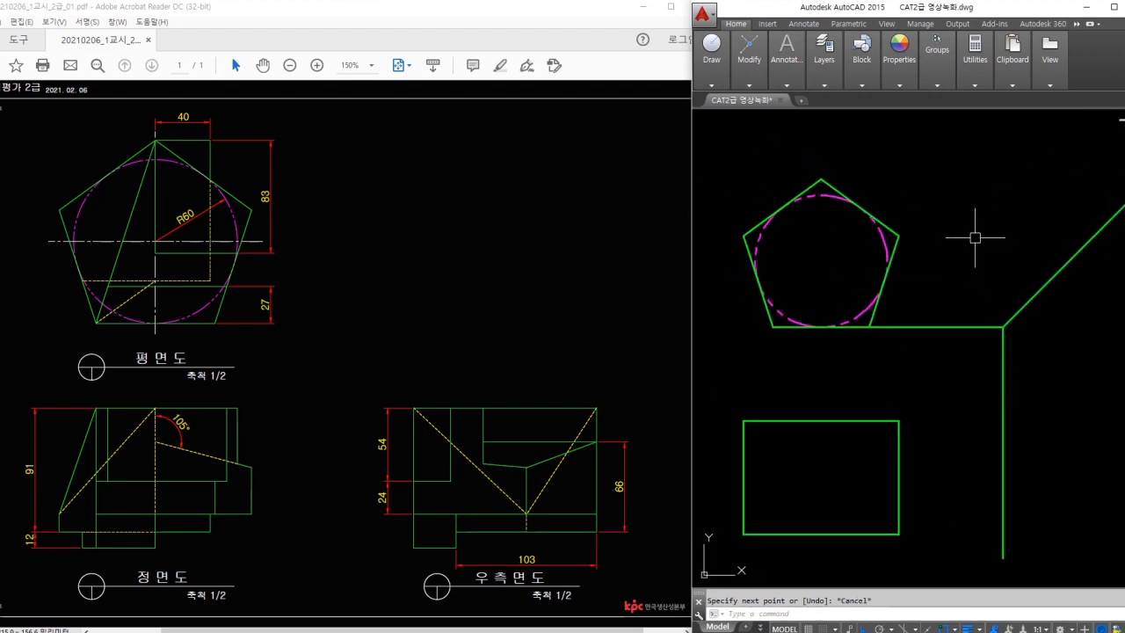
key(space)
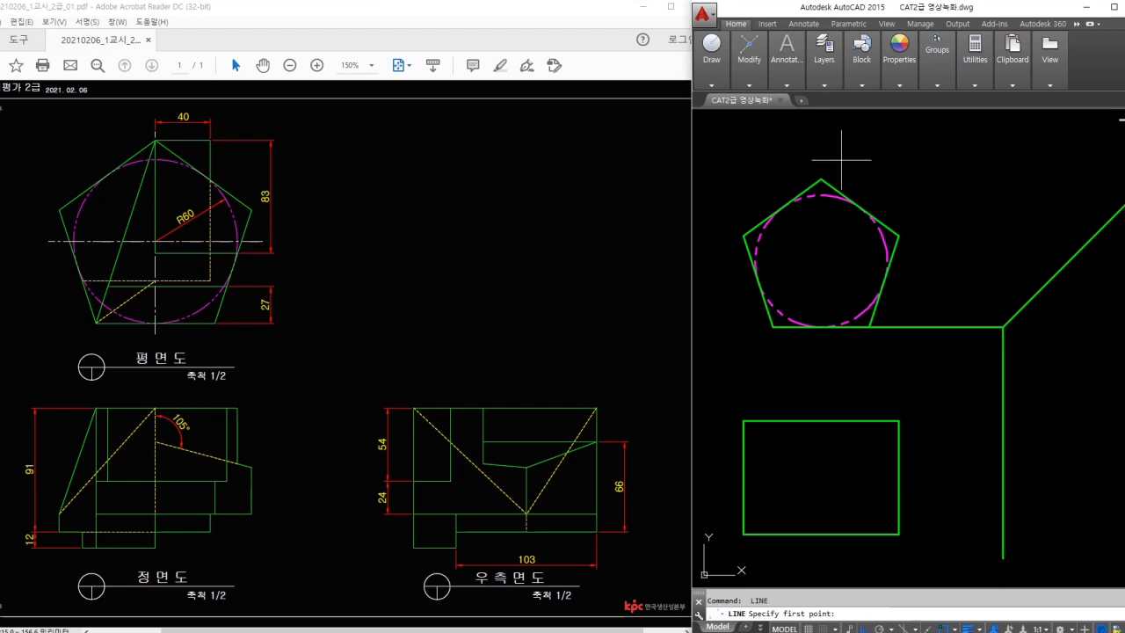
click(821, 179)
middle_drag(932, 205, 870, 200)
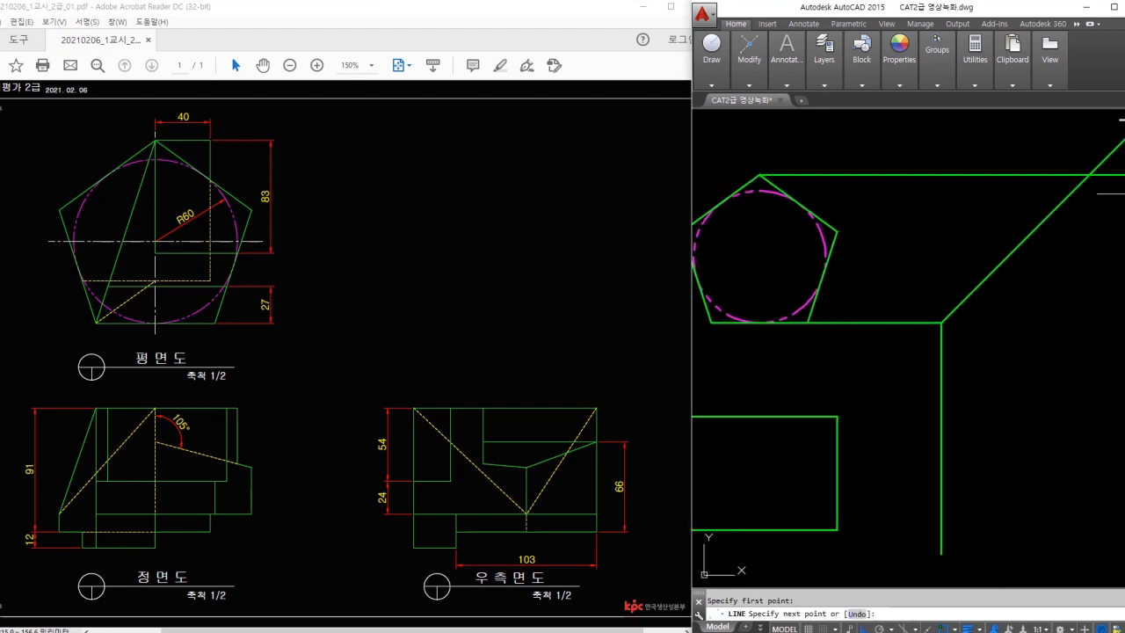
click(1090, 175)
key(space)
key(space)
click(1089, 176)
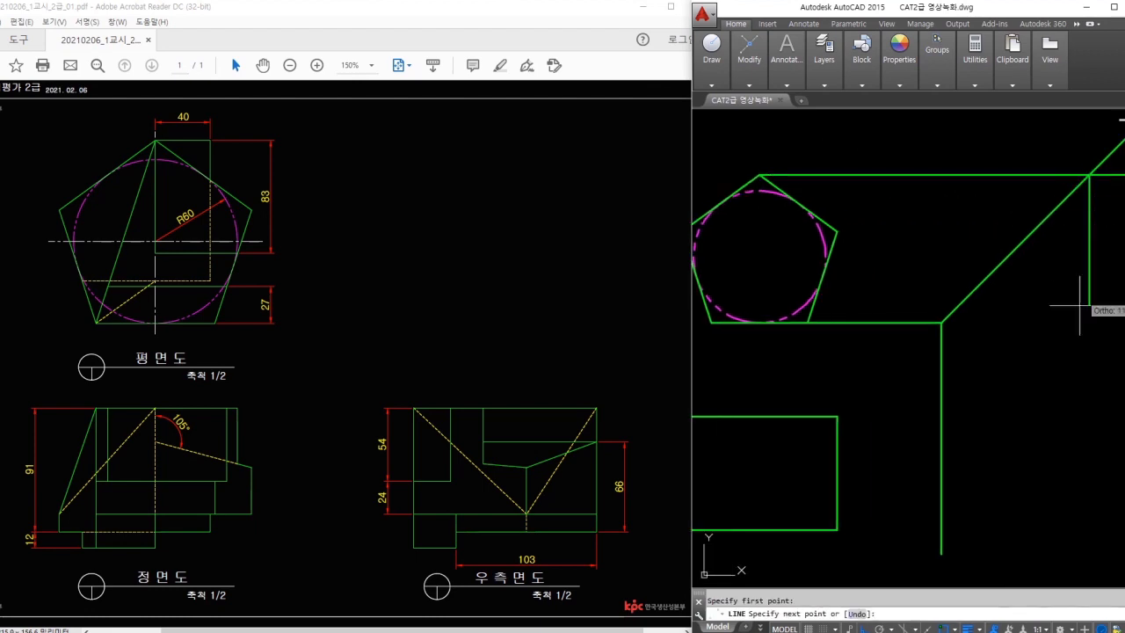
click(1084, 553)
key(space)
- Draw horizontal projection lines from the front view's lower-right and upper-right corners across the right side view area
middle_drag(987, 518, 988, 497)
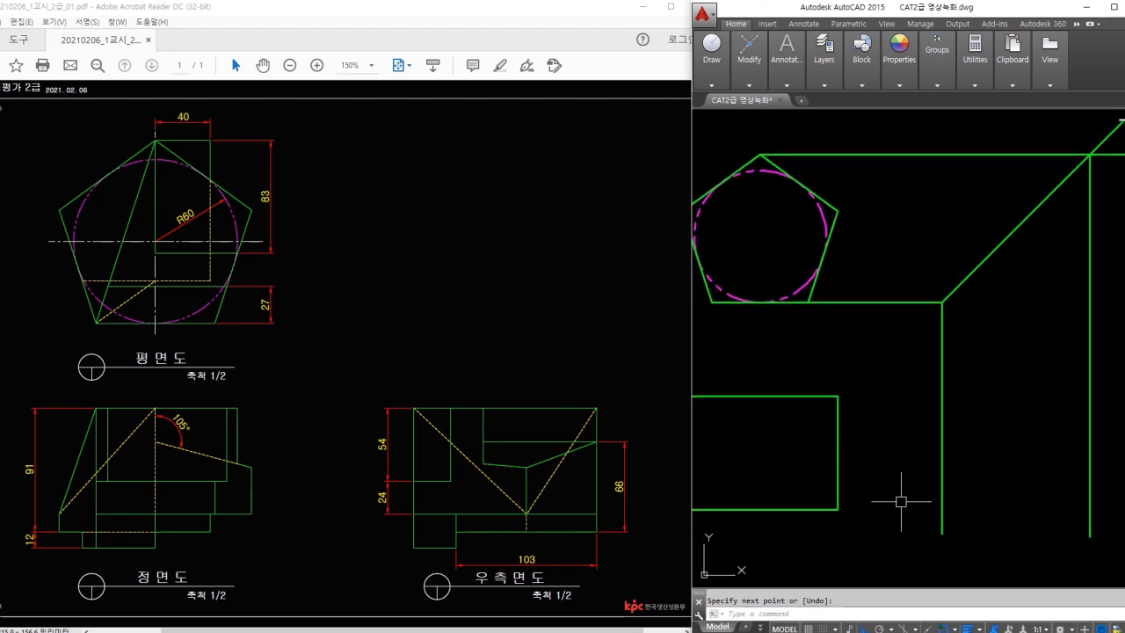
middle_drag(878, 502, 887, 492)
key(space)
click(847, 501)
click(1116, 502)
key(space)
key(space)
click(847, 387)
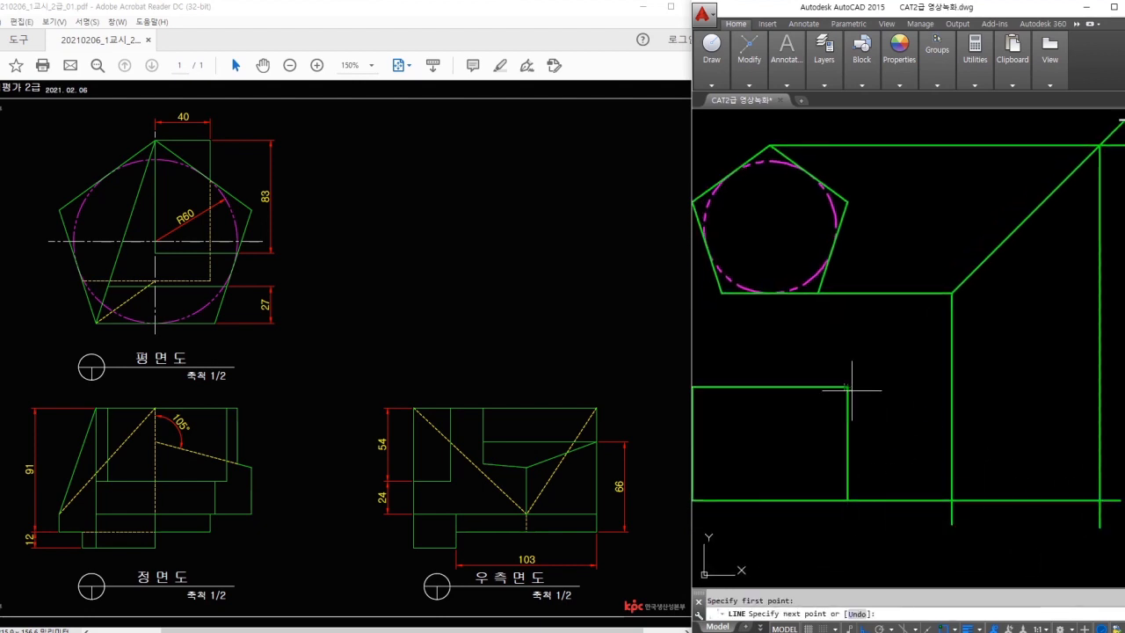
key(Escape)
- Trim the projection lines outside the right side view rectangle
text(tr)
key(space)
key(space)
click(1109, 518)
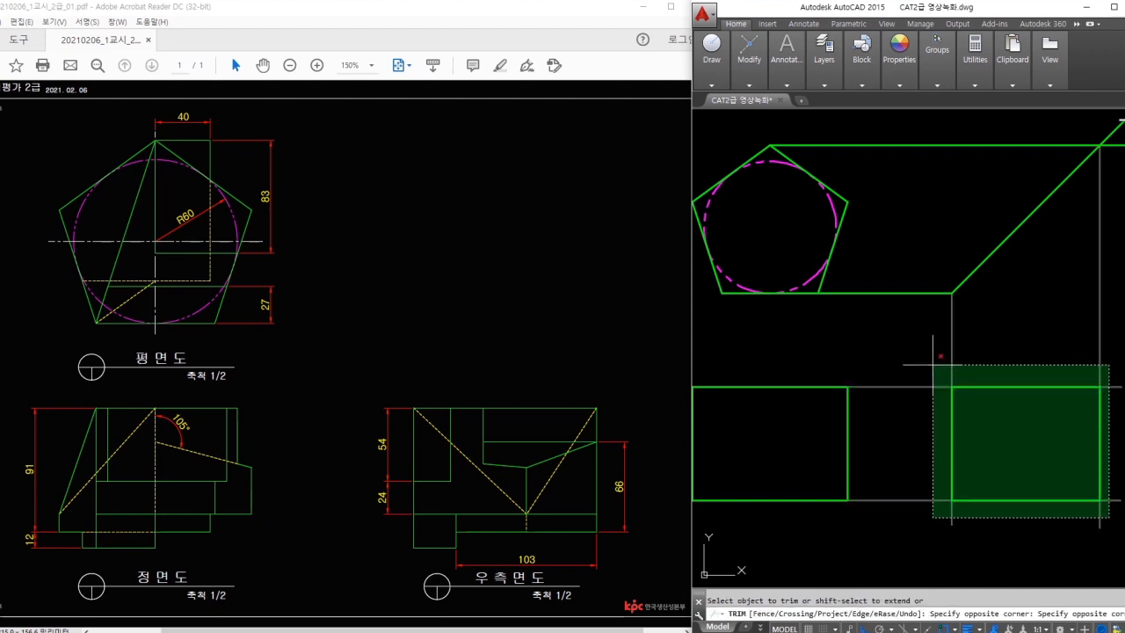
click(932, 364)
key(Escape)
- Erase the leftover horizontal projection lines between the pentagon and the 45° line
click(925, 329)
click(898, 134)
text(e)
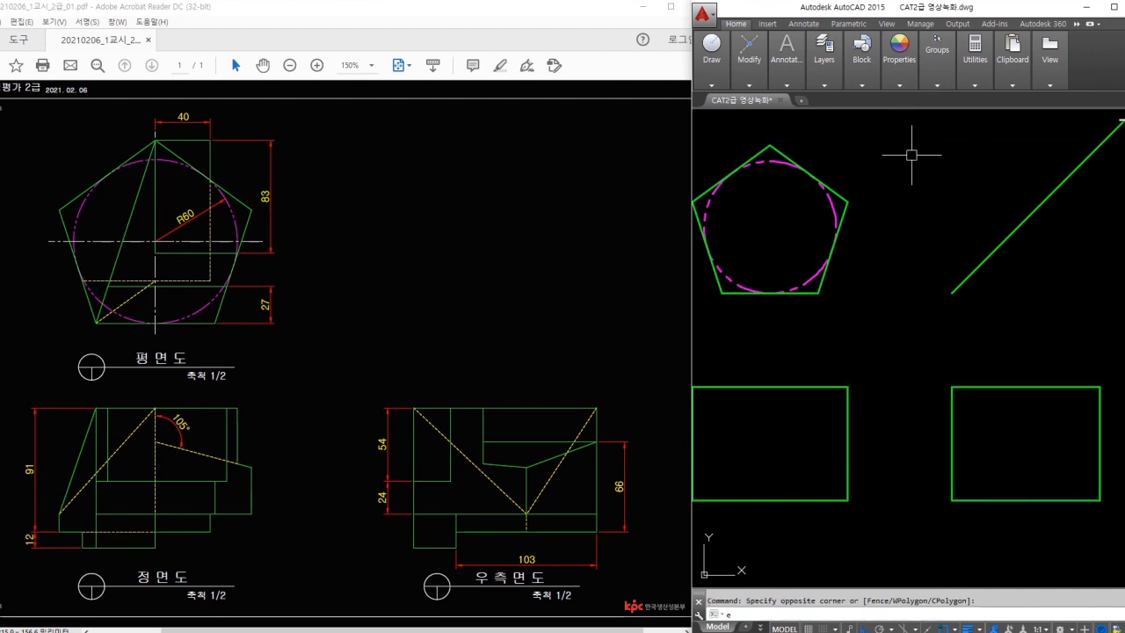
key(space)
- Turn off the phantom-line layer 가상선 to hide the circle in the pentagon
scroll(941, 220, down, 2)
text(z)
key(space)
click(750, 154)
click(1083, 411)
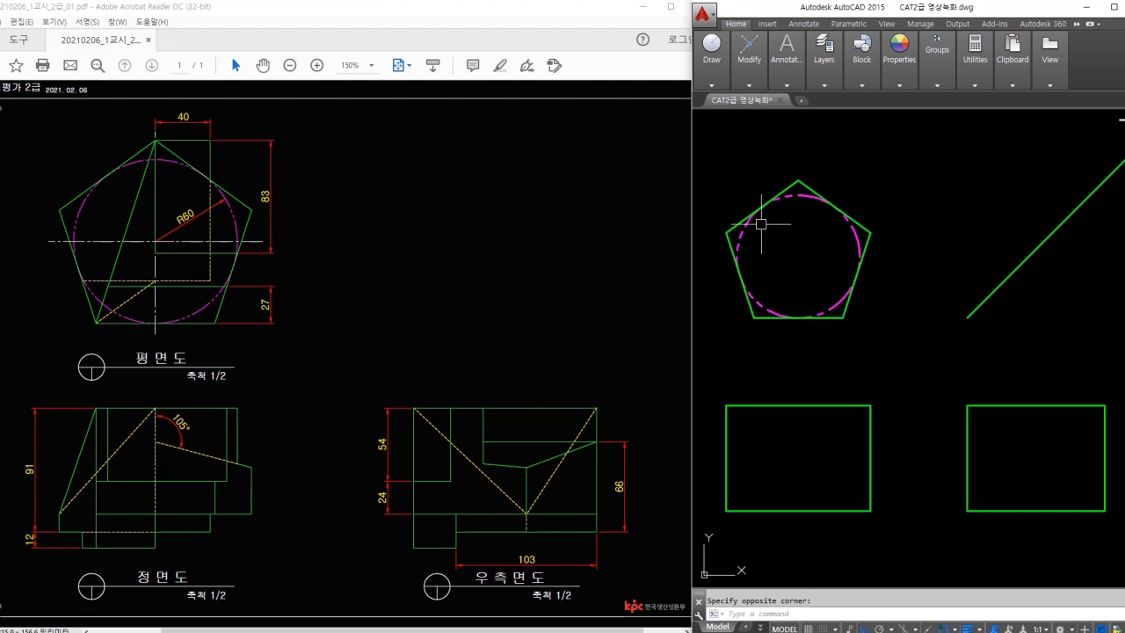
middle_drag(748, 202, 816, 201)
scroll(817, 202, up, 4)
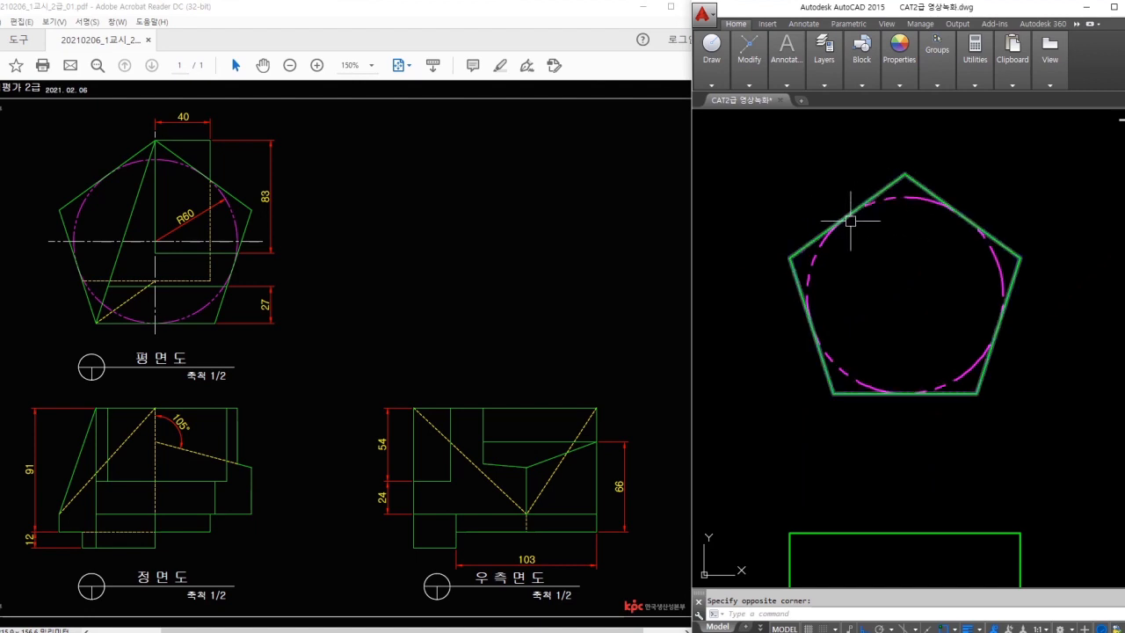
click(824, 86)
click(863, 86)
click(966, 98)
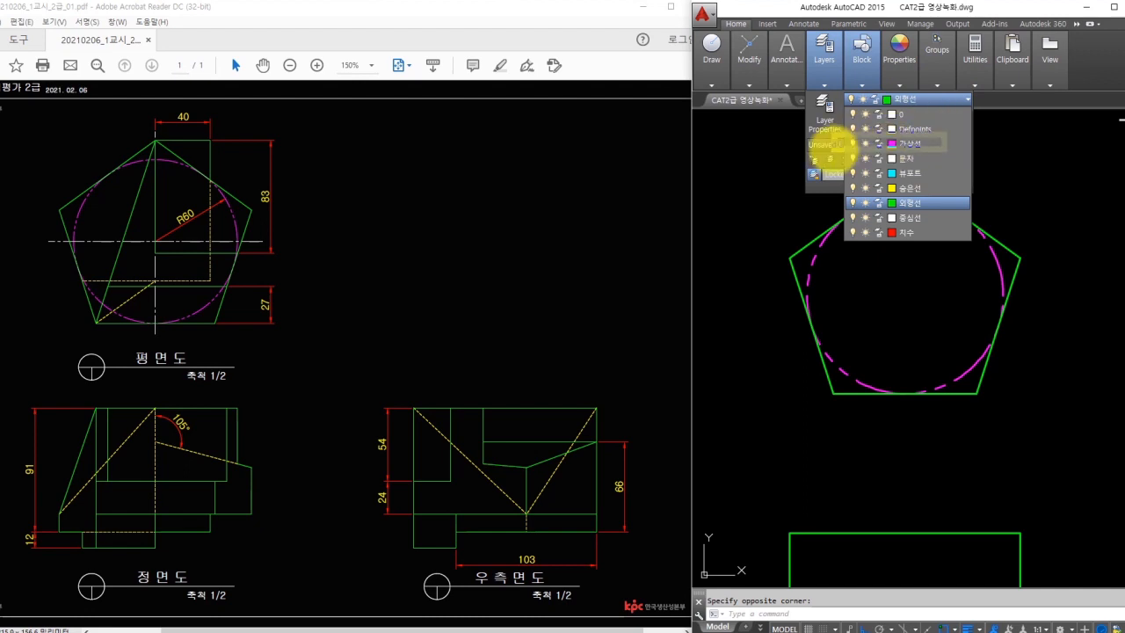
click(853, 130)
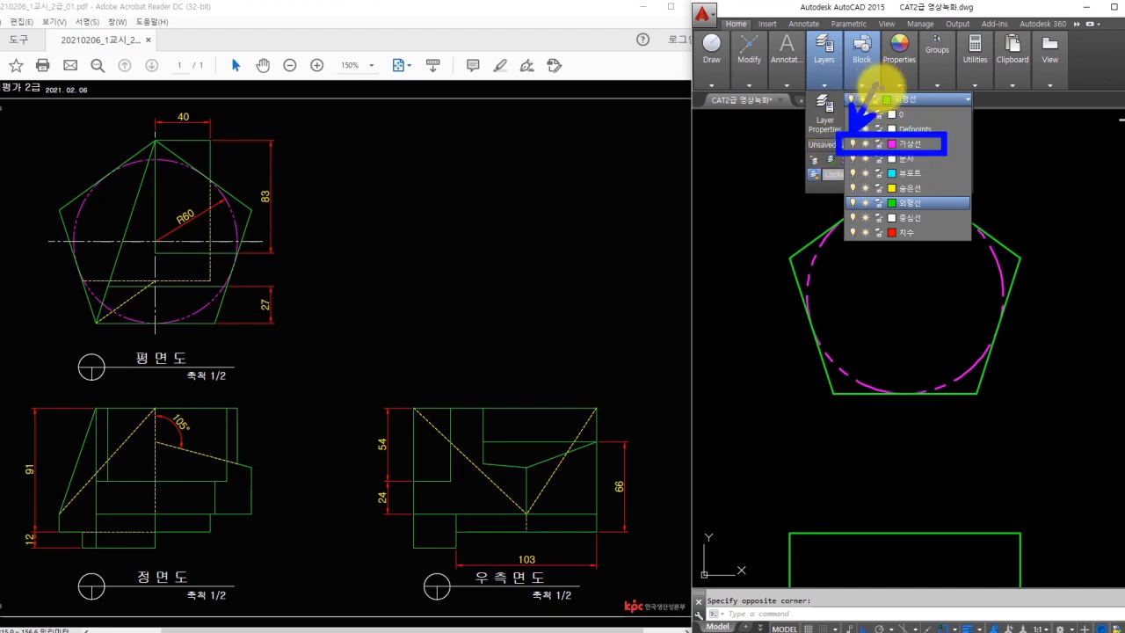
click(962, 98)
mouse_move(833, 85)
click(899, 104)
click(853, 146)
click(896, 303)
middle_drag(897, 303, 890, 339)
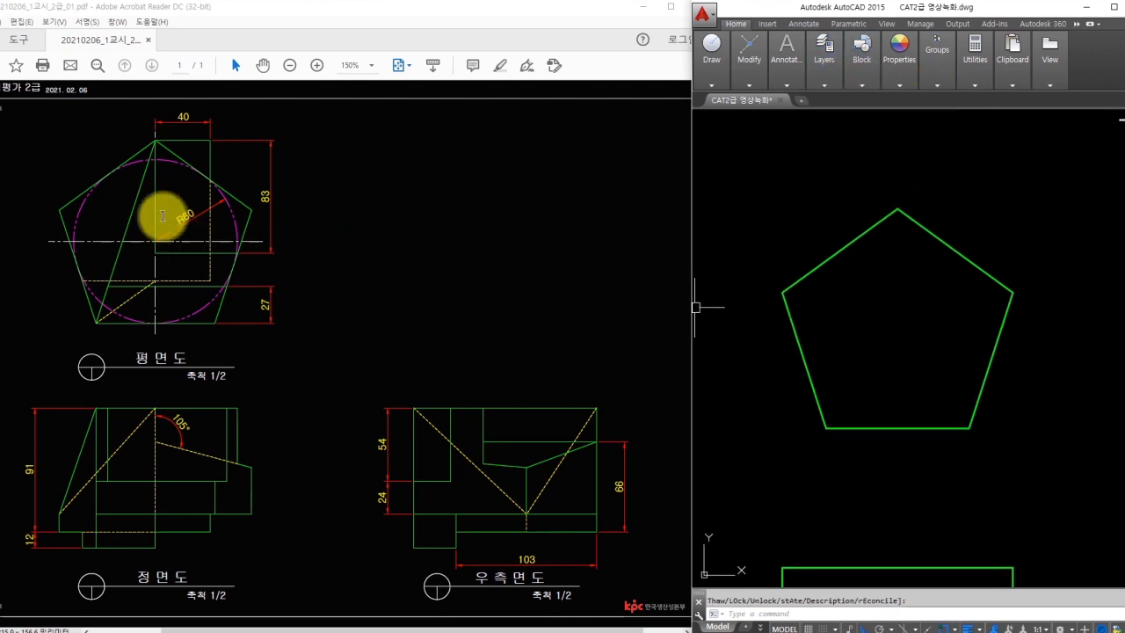
- Draw a diagonal line from the pentagon's top vertex to its lower-left vertex
mouse_move(156, 140)
mouse_down()
mouse_move(121, 201)
mouse_move(95, 318)
mouse_up()
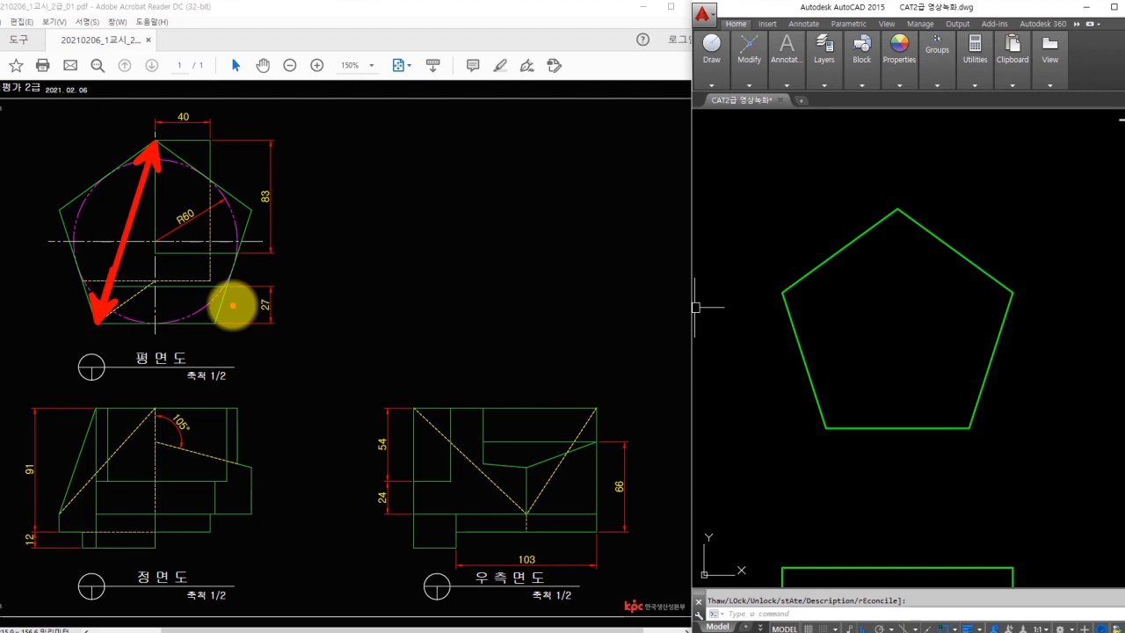
click(859, 303)
text(l)
key(Return)
click(897, 428)
click(826, 428)
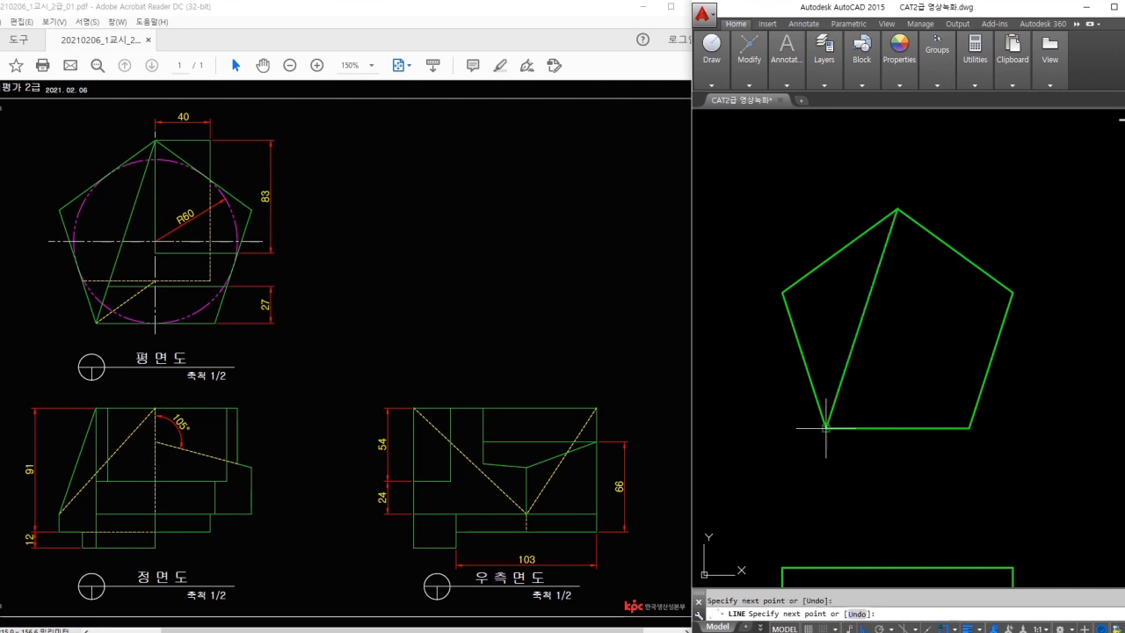
key(Escape)
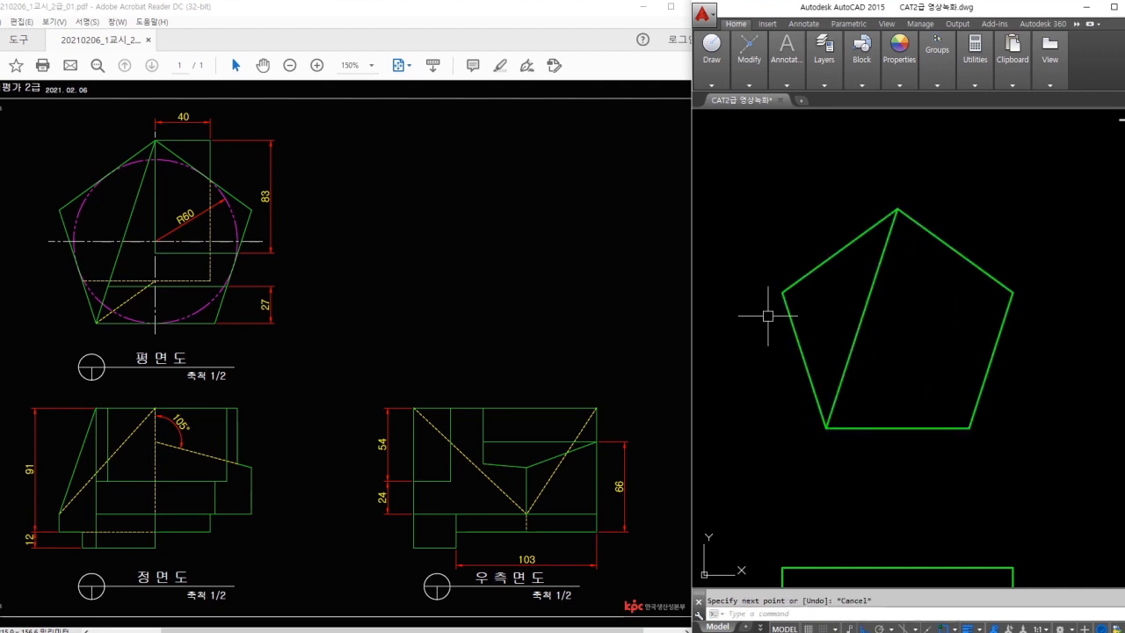
- Draw a line from the pentagon's top vertex 40 to the right and then straight down into the pentagon
mouse_move(156, 140)
mouse_down()
mouse_move(209, 141)
mouse_move(208, 246)
mouse_move(258, 201)
mouse_move(213, 156)
mouse_move(227, 184)
mouse_up()
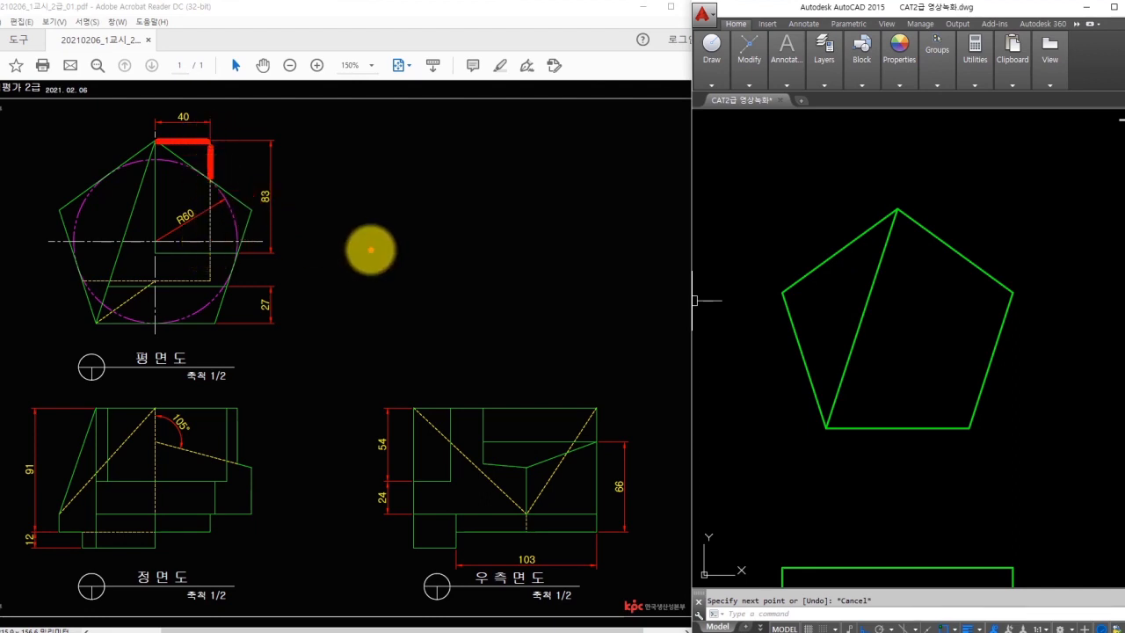
mouse_move(155, 143)
mouse_down()
mouse_move(155, 239)
mouse_move(241, 252)
mouse_up()
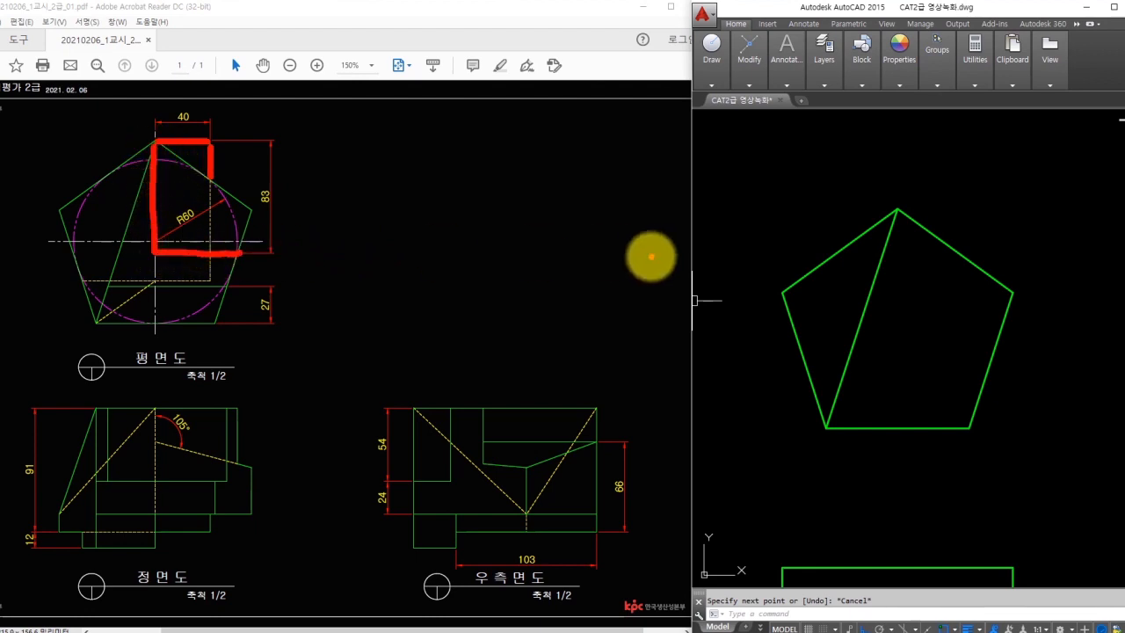
key(Escape)
text(l)
key(space)
click(897, 209)
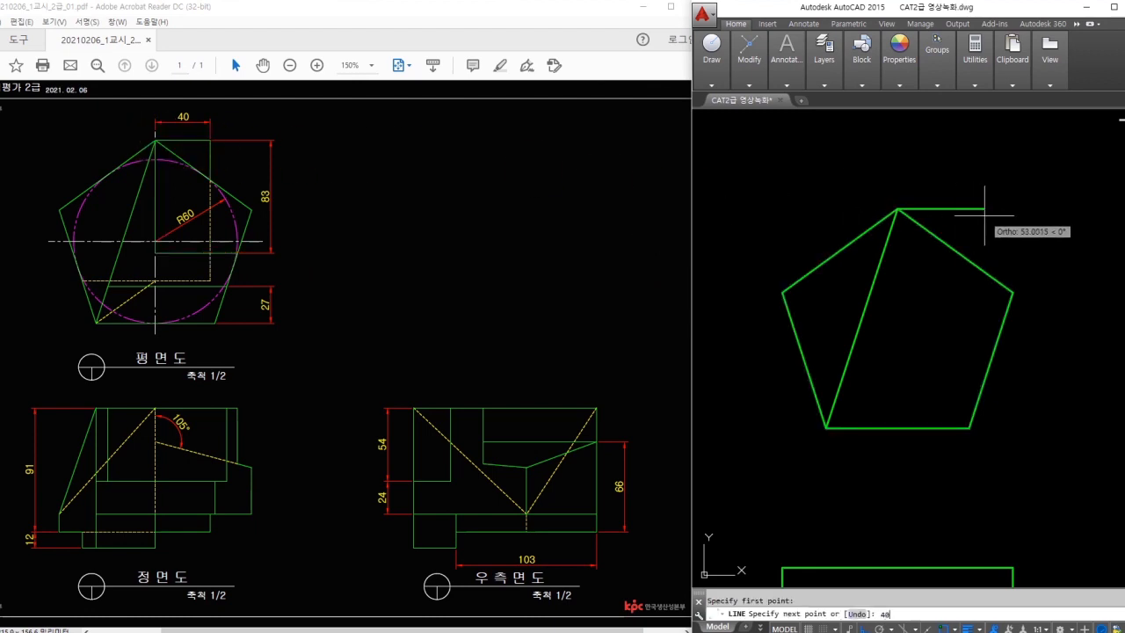
click(960, 290)
key(Escape)
- Trim the part of the short vertical line that runs inside the pentagon
text(tr)
key(space)
key(space)
click(965, 283)
key(Escape)
- Draw a line from the pentagon's top vertex 83 down and then horizontally right past the pentagon's side
text(l)
key(space)
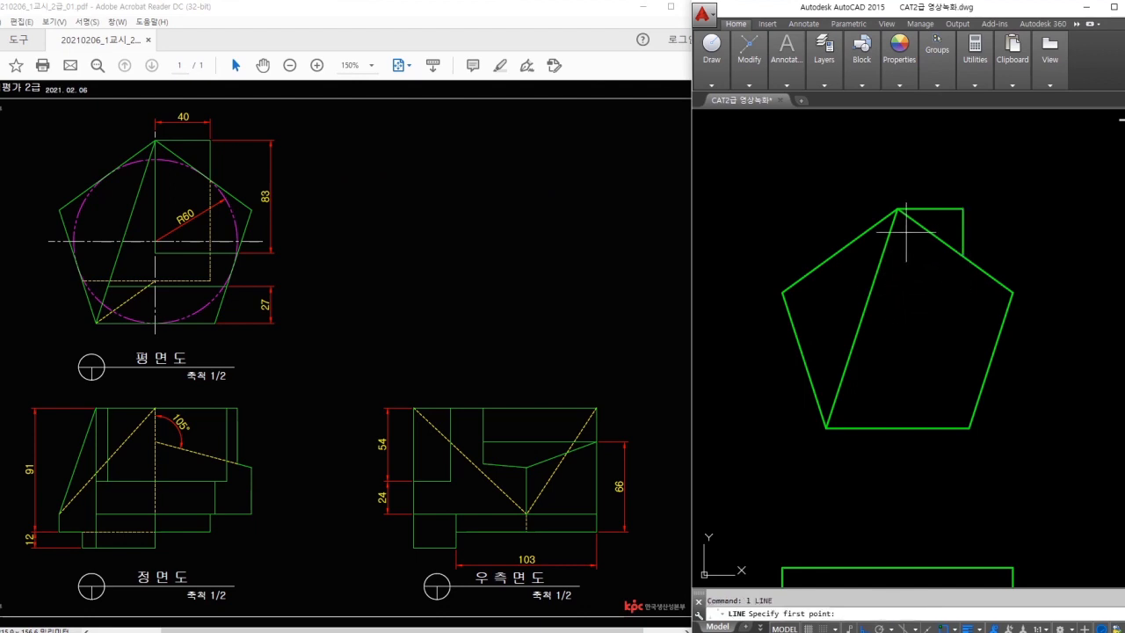
click(898, 209)
text(83)
click(1087, 381)
key(Escape)
- Trim the part of the new horizontal line that sticks out beyond the pentagon's right side
text(tr)
key(space)
key(space)
click(1035, 344)
key(Escape)
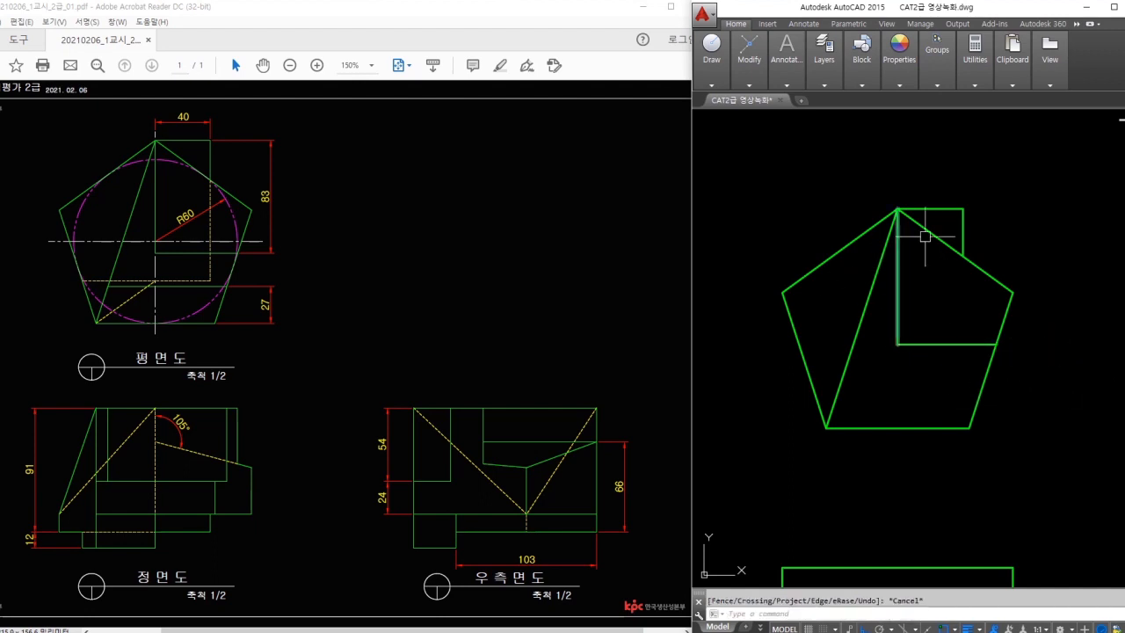
- Explode the pentagon and offset its bottom edge upward by 27
drag(99, 323, 211, 322)
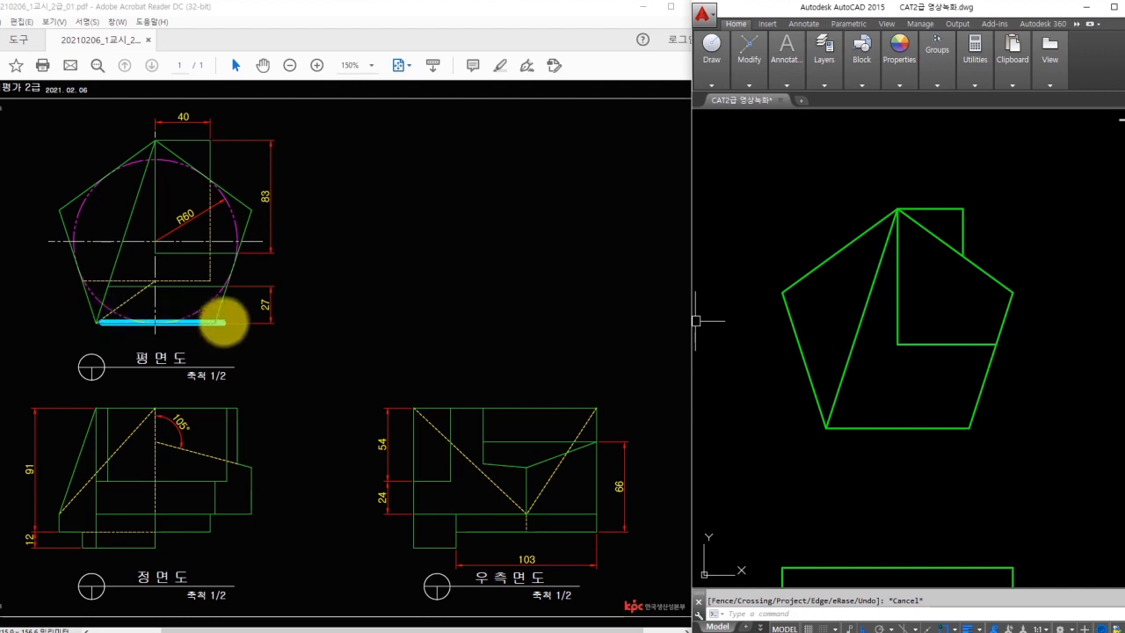
drag(113, 285, 220, 285)
mouse_move(280, 318)
mouse_down()
mouse_move(245, 309)
mouse_move(266, 320)
mouse_up()
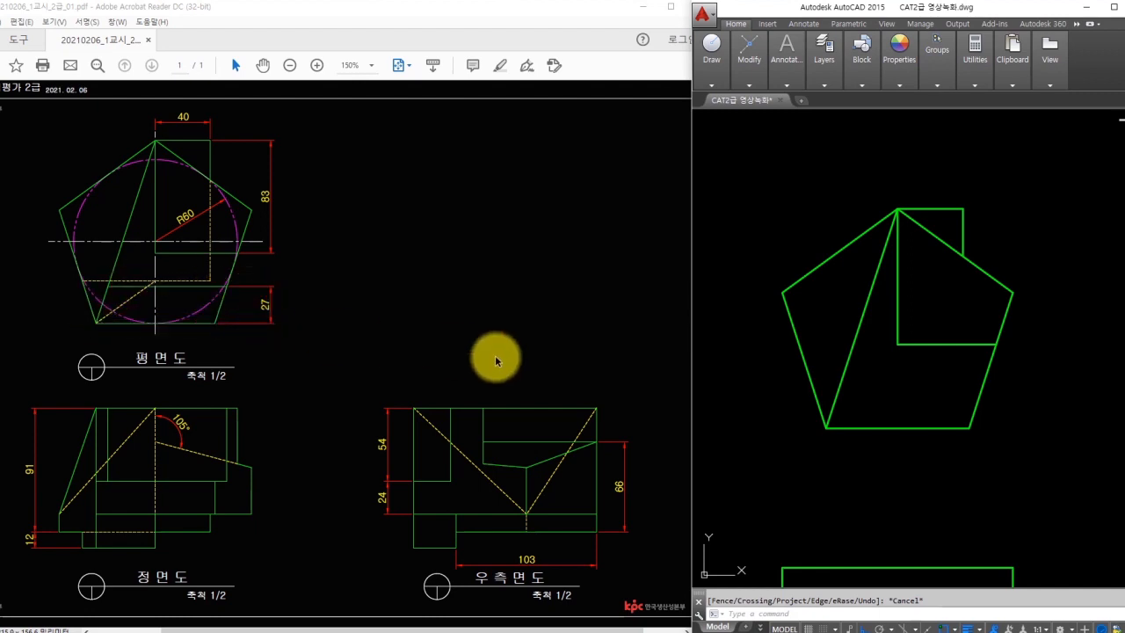
click(916, 416)
click(938, 450)
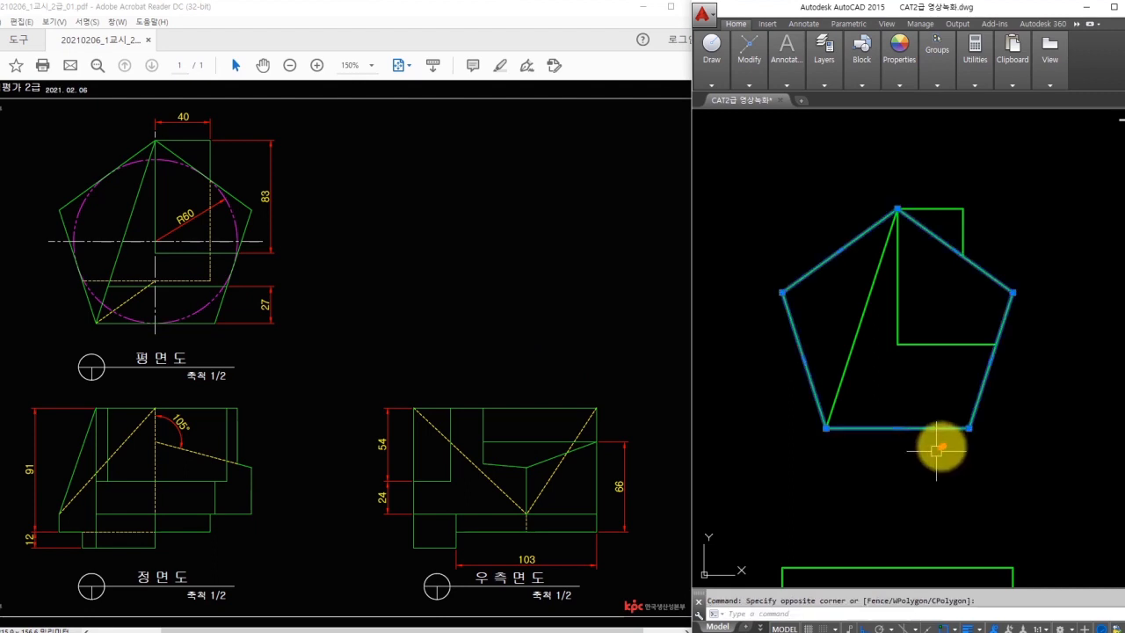
text(o)
key(Return)
text(27)
key(Return)
click(911, 430)
click(921, 391)
key(Escape)
- Extend the offset line to the pentagon's right side and trim its left end at the diagonal line
text(tr)
key(Return)
key(Return)
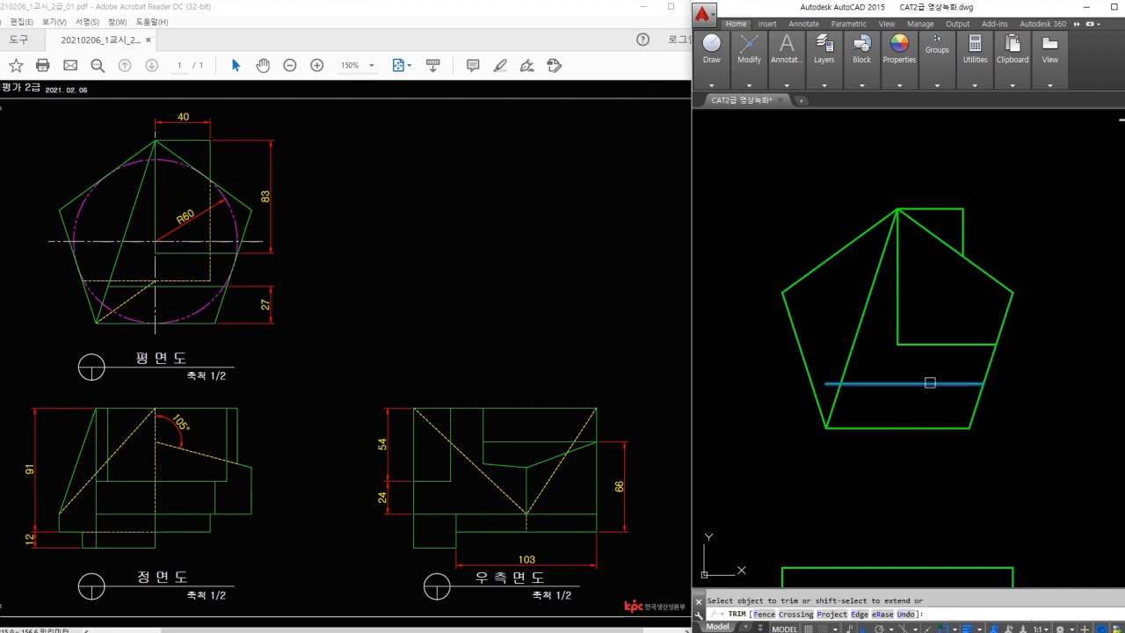
click(823, 382)
key(Escape)
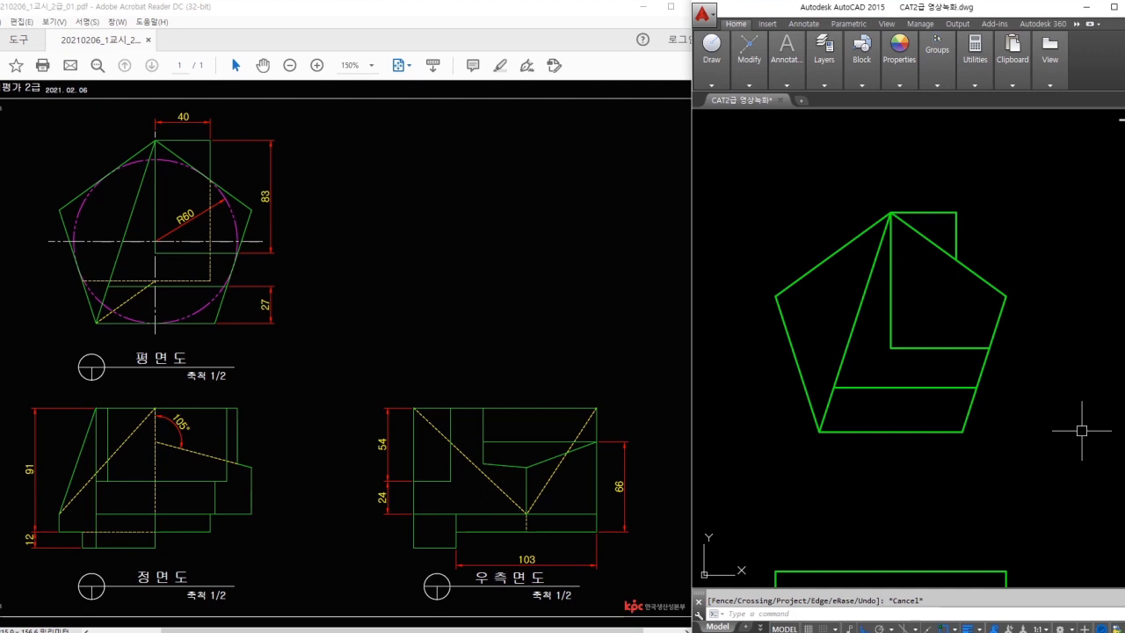
middle_drag(1025, 471, 955, 334)
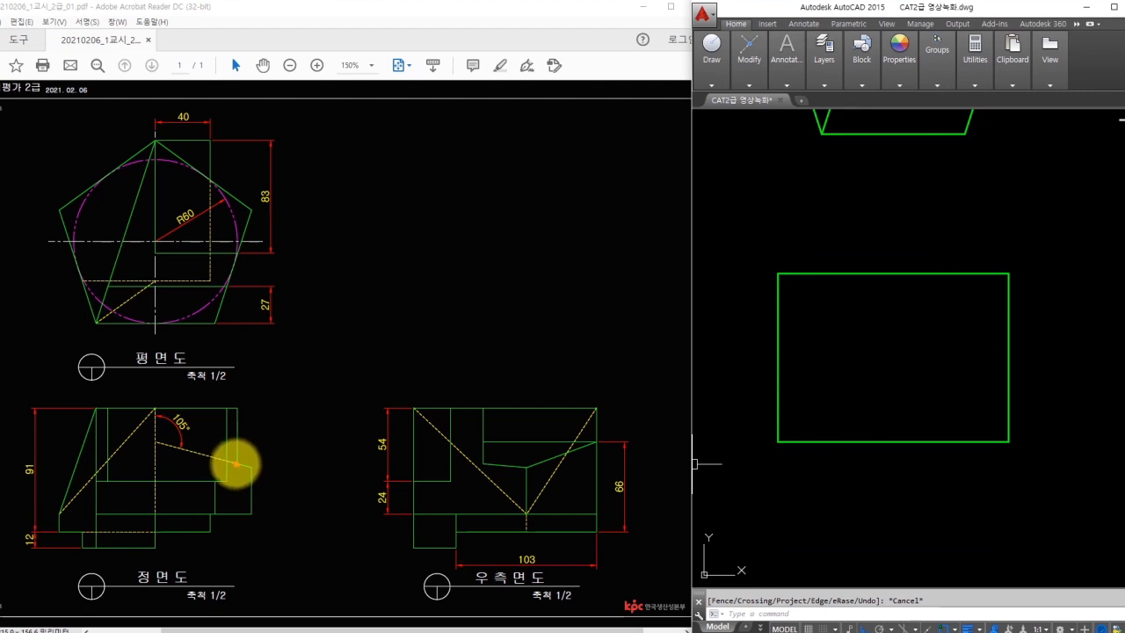
mouse_move(184, 423)
mouse_down()
mouse_move(173, 410)
mouse_move(184, 417)
mouse_up()
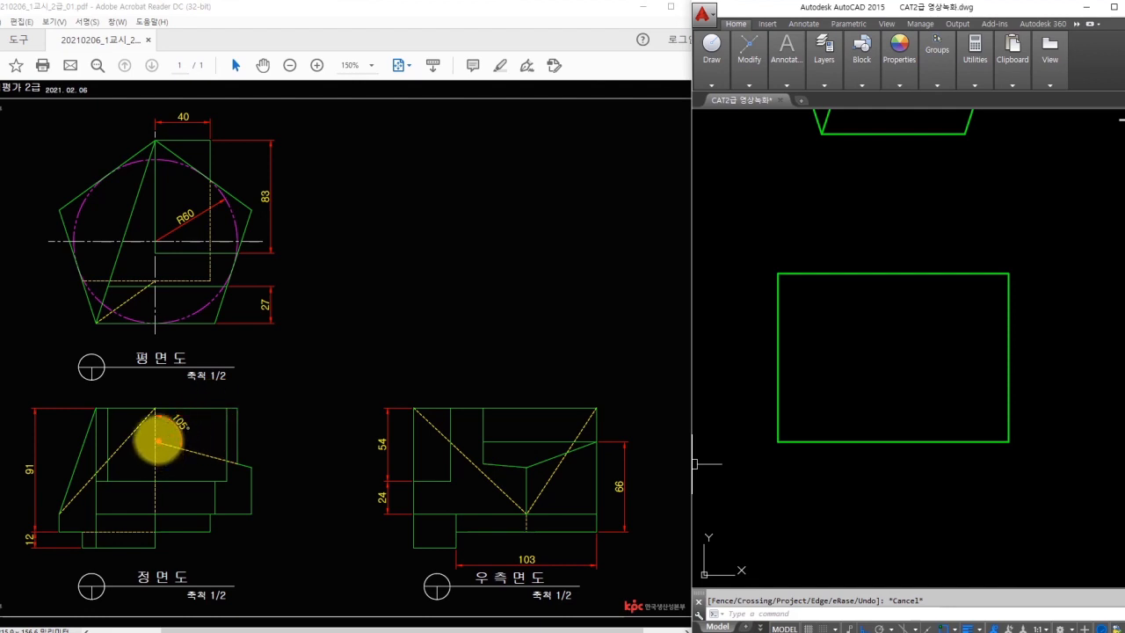
click(156, 442)
mouse_move(594, 444)
mouse_down()
mouse_move(161, 447)
mouse_move(181, 467)
mouse_up()
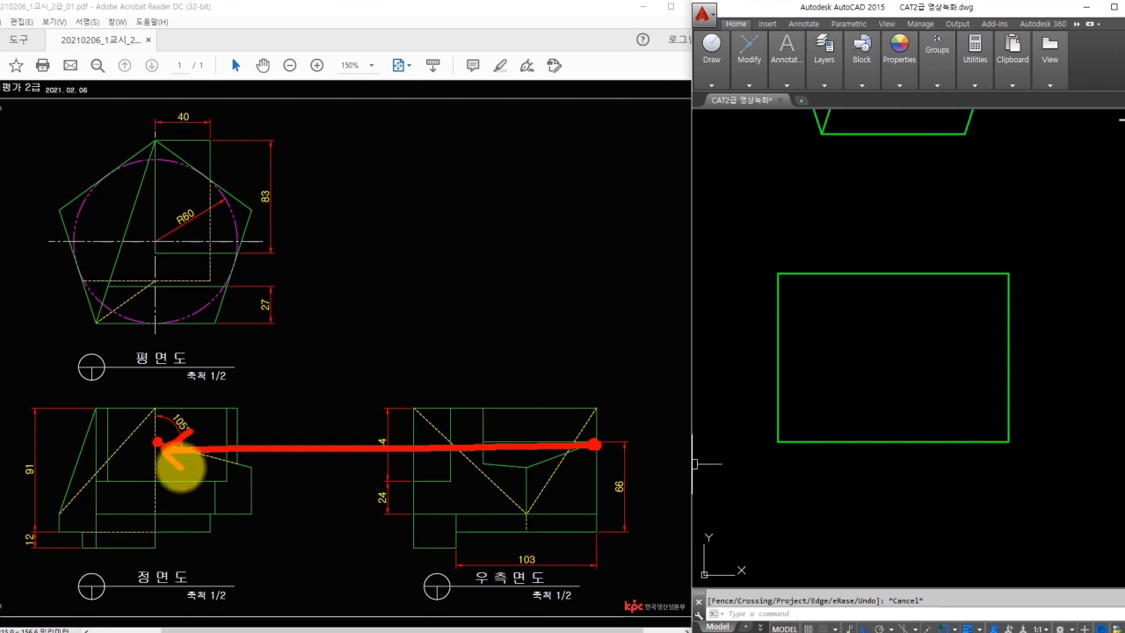
key(Escape)
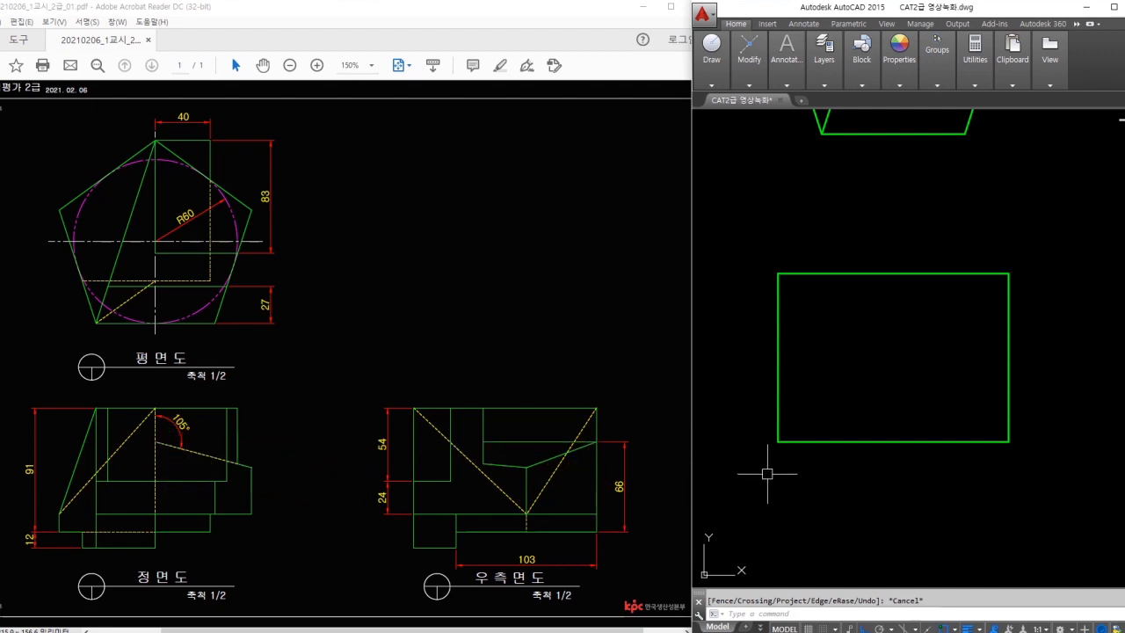
middle_drag(1063, 453, 1019, 452)
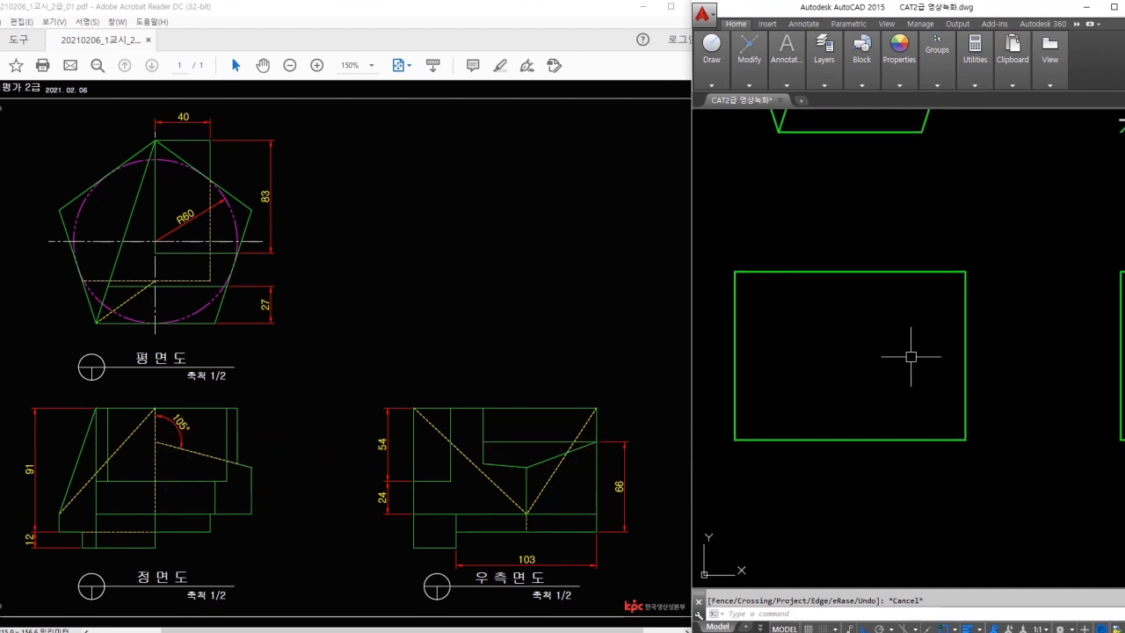
drag(967, 279, 781, 429)
drag(835, 283, 905, 392)
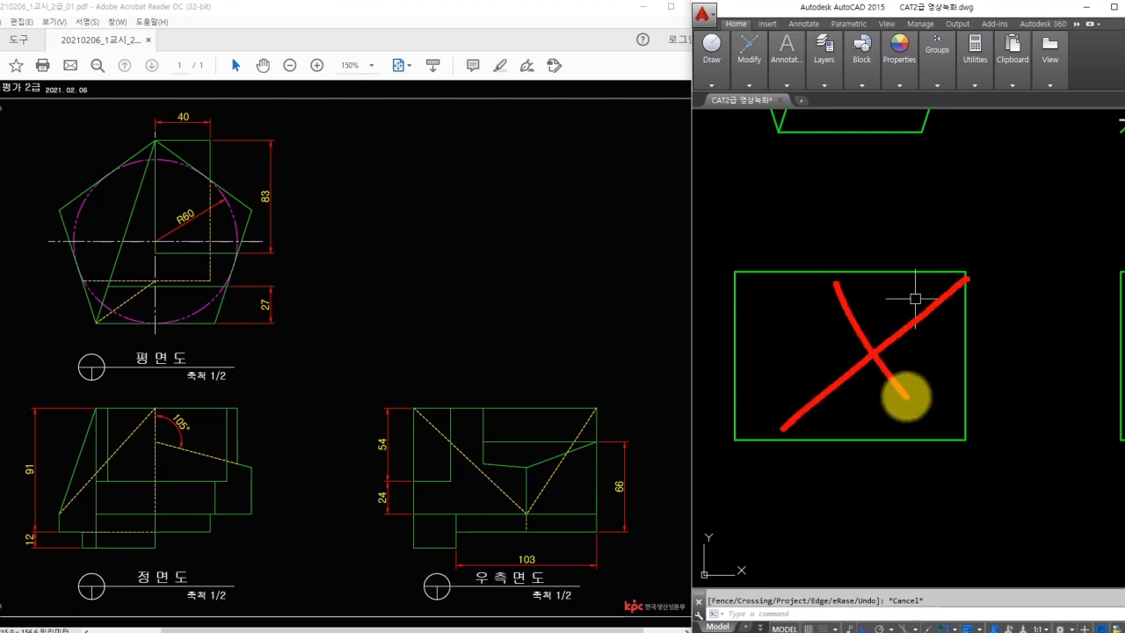
key(Escape)
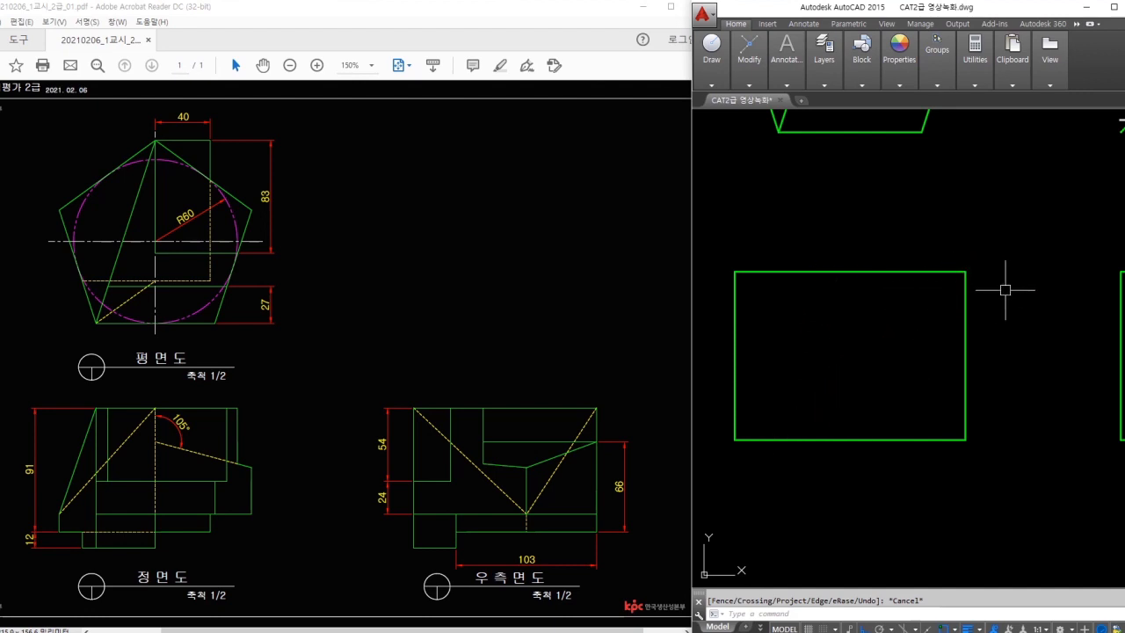
- Offset the top edge of the right side view's rectangle downward by 54
mouse_move(987, 288)
middle_down()
mouse_move(894, 304)
mouse_move(785, 367)
middle_up()
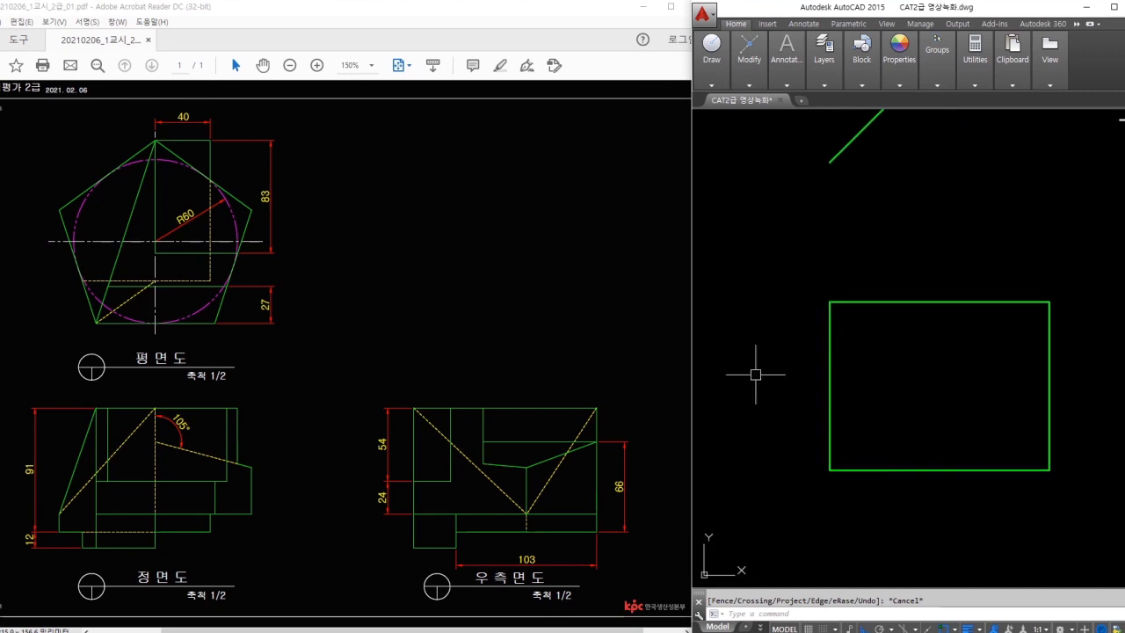
drag(417, 484, 453, 482)
drag(414, 513, 595, 514)
key(Escape)
text(o)
key(Return)
key(Return)
click(873, 302)
click(875, 378)
key(Escape)
- Offset the new horizontal line in the right side view downward by 24
text(o)
key(Return)
text(24)
key(Return)
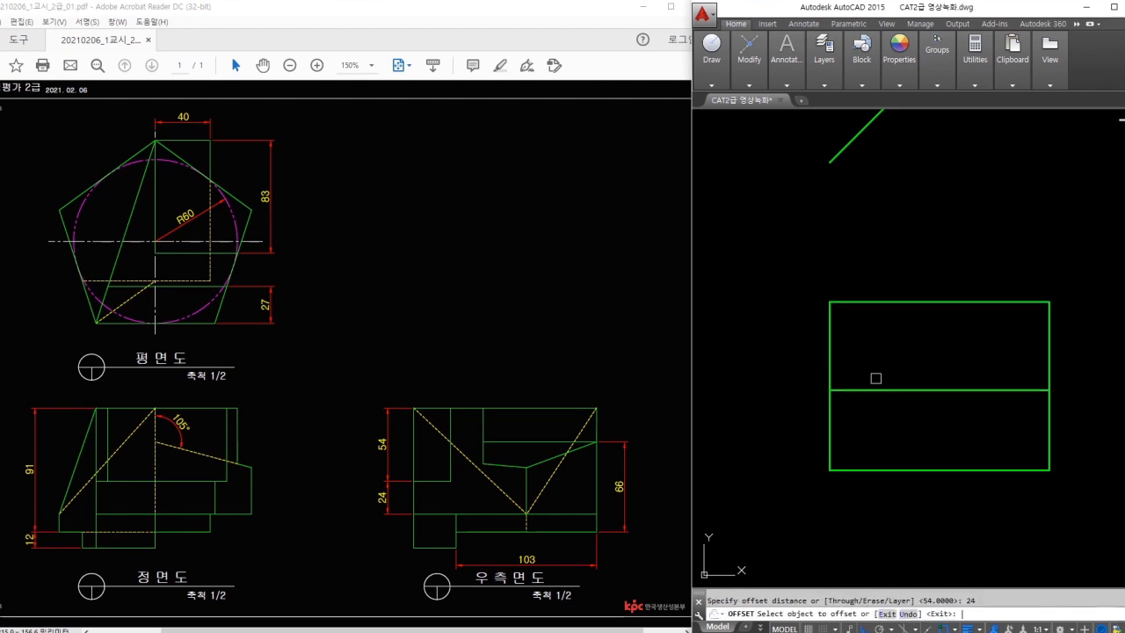
click(870, 391)
click(871, 411)
key(Escape)
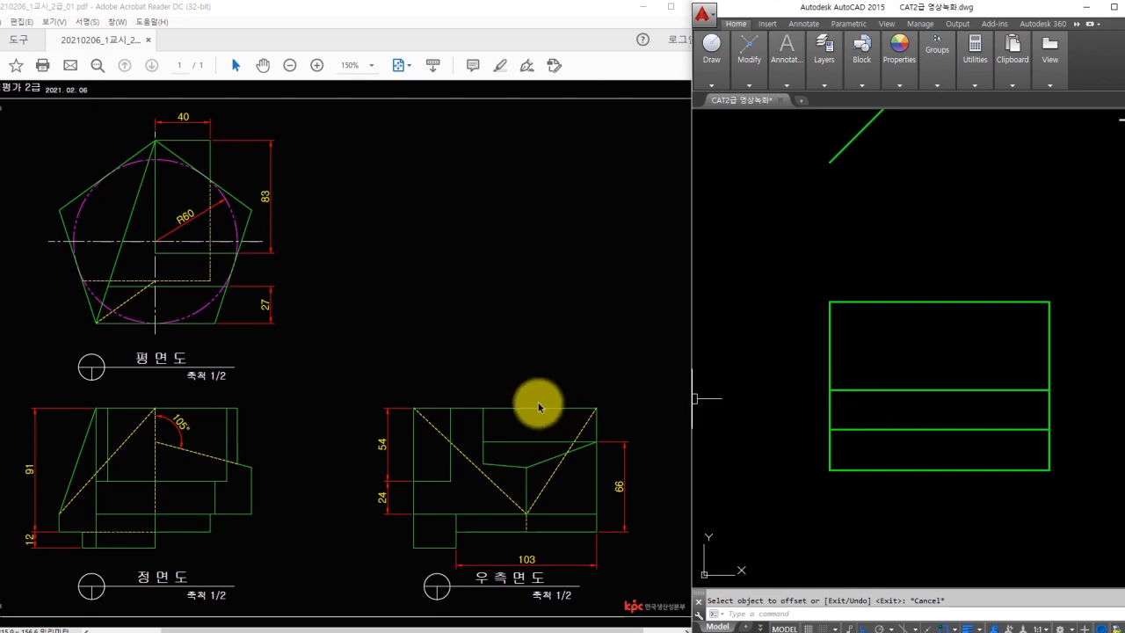
- Make the red 치수 layer current for the projection lines
drag(454, 411, 453, 481)
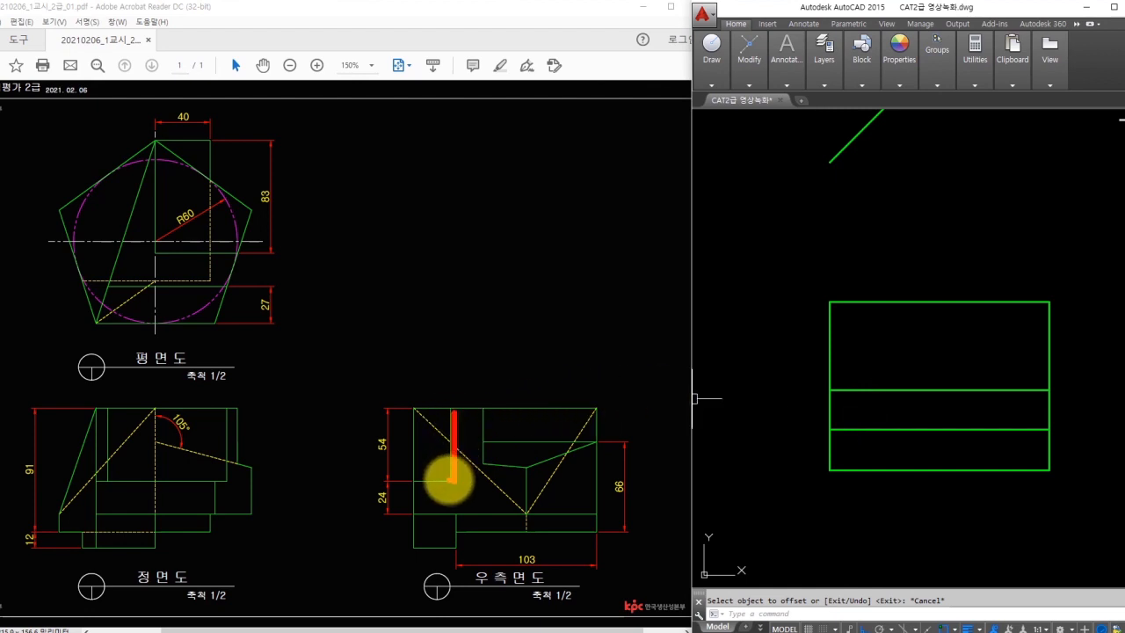
drag(148, 284, 224, 285)
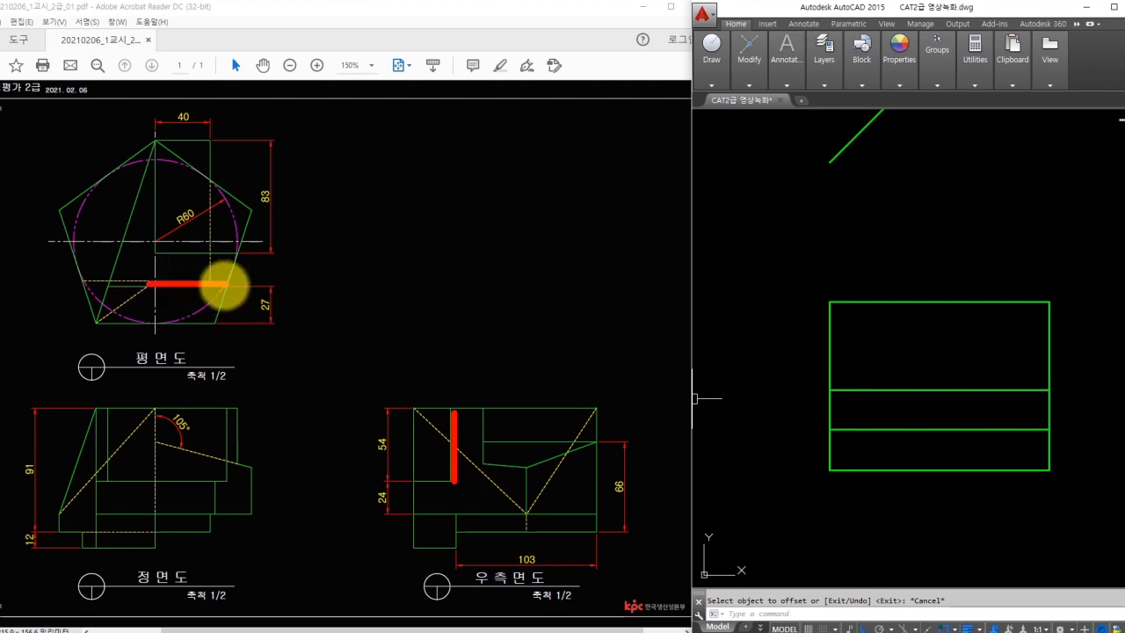
scroll(974, 290, down, 4)
scroll(930, 280, up, 2)
click(826, 59)
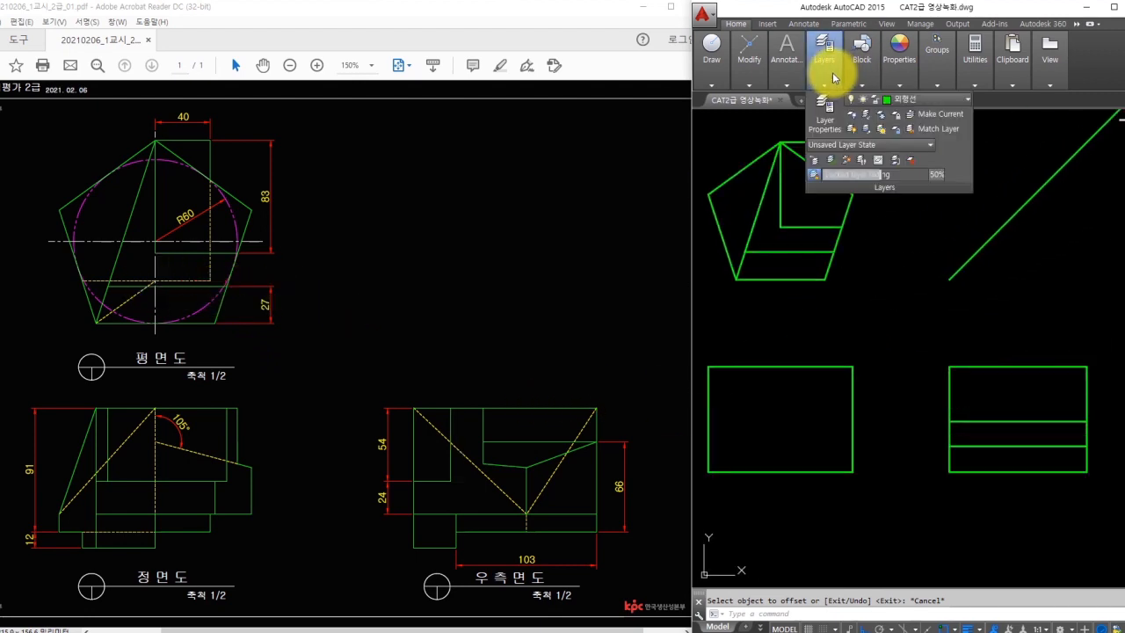
click(871, 100)
click(900, 231)
- Project the plan's 27 offset line horizontally past the 45° diagonal, and draw a vertical line from their intersection down into the side view
text(l)
key(Return)
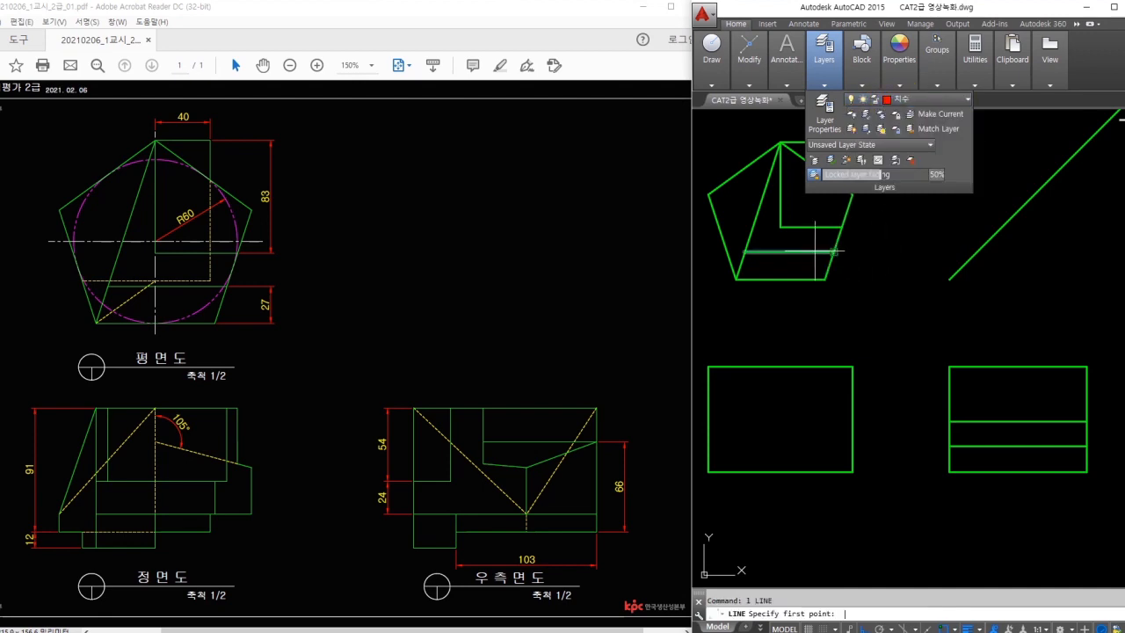
key(Return)
key(Return)
click(992, 434)
key(Return)
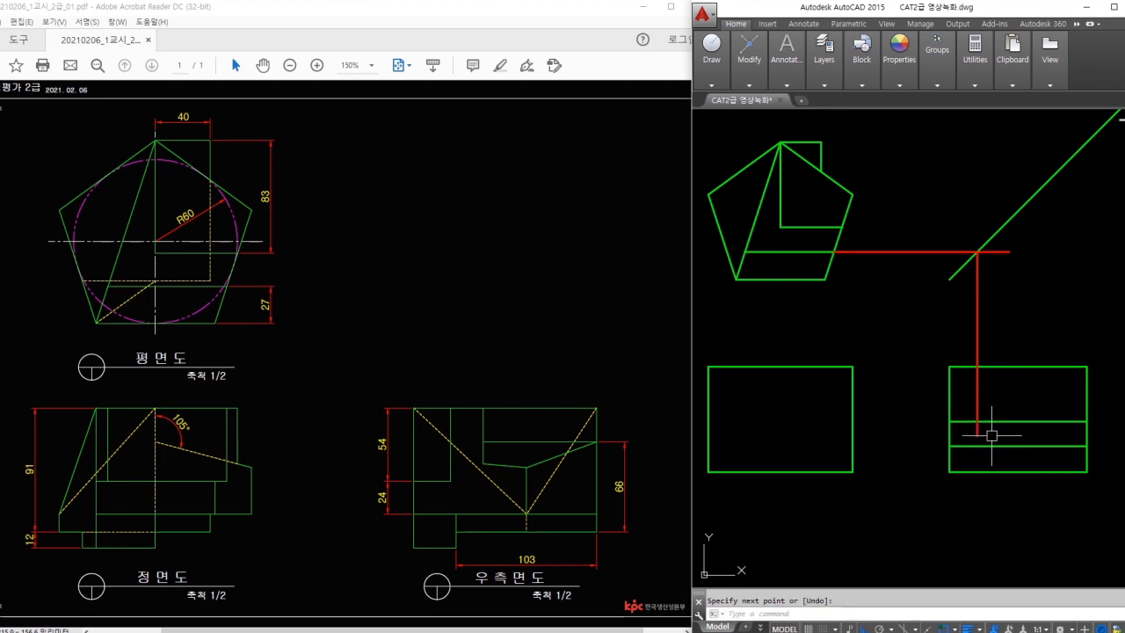
- Fillet the projected vertical line and the side view's 54 offset line into a corner, and trim the excess above the top edge
text(f)
key(Return)
click(978, 409)
click(969, 421)
key(Escape)
text(tr)
drag(1000, 355, 987, 374)
key(space)
click(977, 344)
key(Escape)
- Erase the leftover projection line and match the corner's vertical line to the green outline properties
click(933, 269)
click(912, 235)
text(e ma)
click(995, 367)
click(977, 381)
key(Escape)
- Examine the reference's right side view for the dimensions locating the inner horizontal line, the lower edge and the base block
middle_drag(1017, 409, 937, 357)
scroll(960, 380, up, 3)
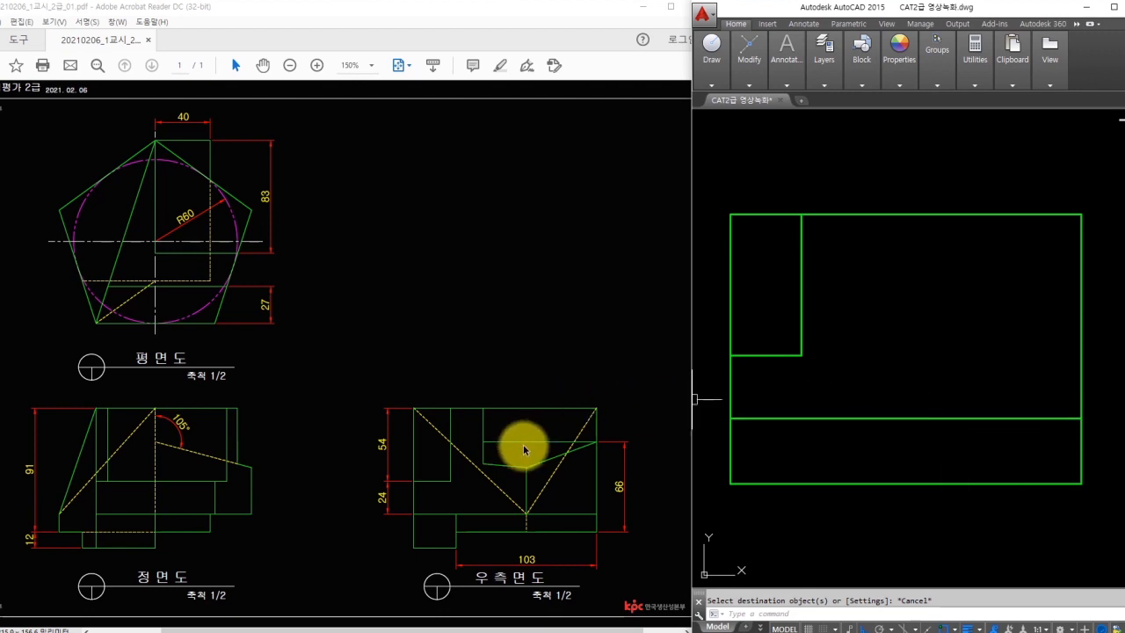
drag(485, 441, 597, 441)
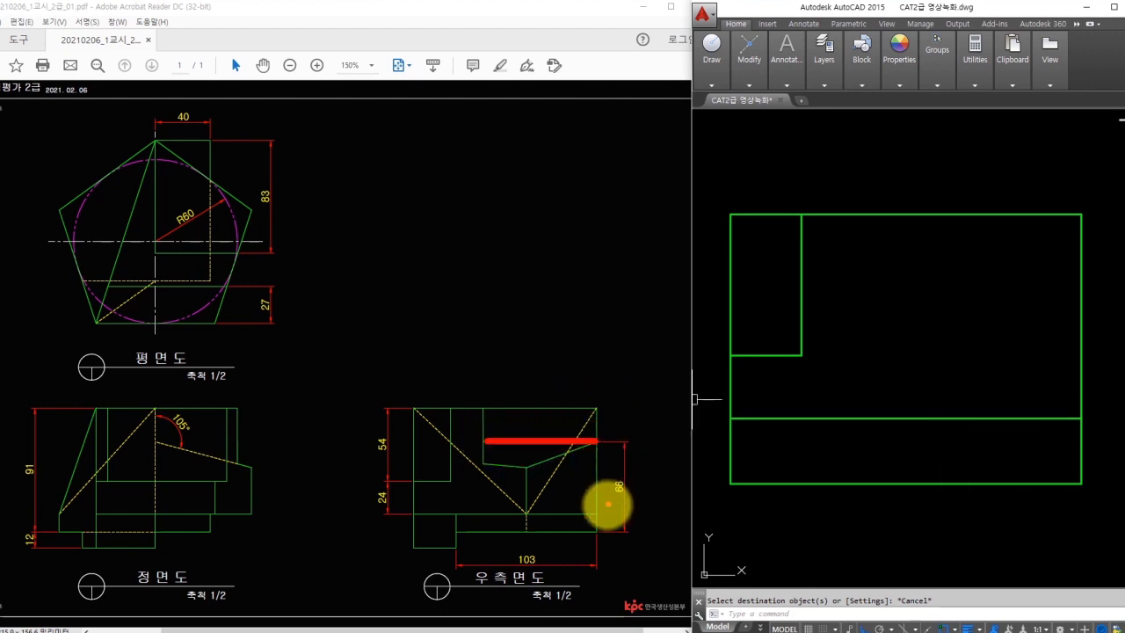
drag(517, 530, 596, 530)
mouse_move(631, 495)
mouse_down()
mouse_move(618, 469)
mouse_move(640, 508)
mouse_up()
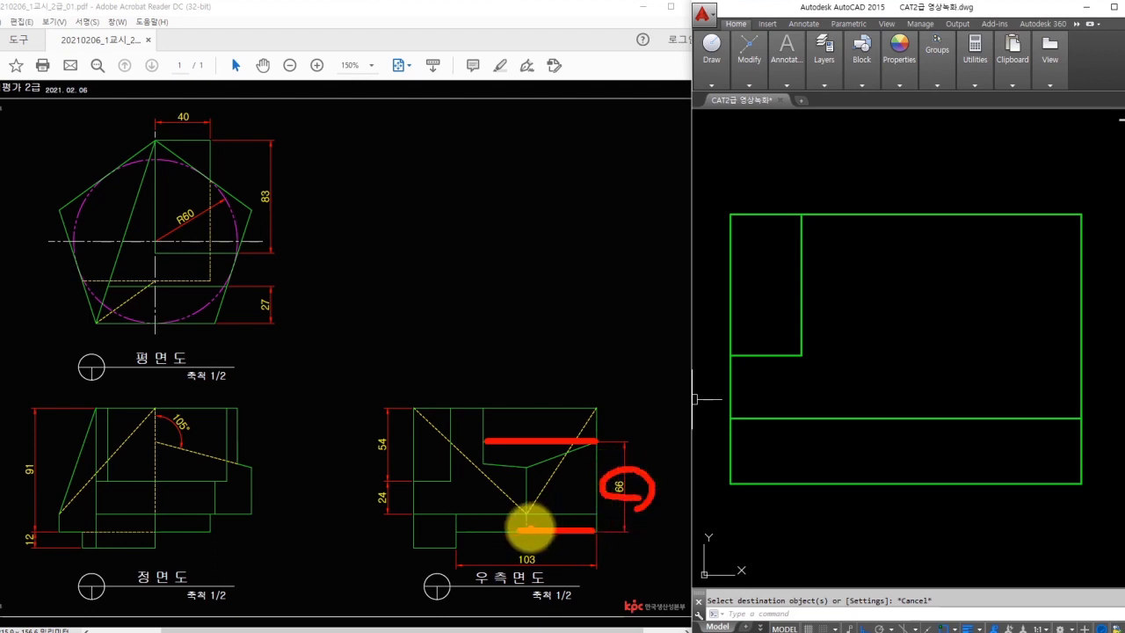
key(ctrl+z)
key(ctrl+z)
key(ctrl+z)
mouse_move(441, 545)
mouse_down()
mouse_move(460, 532)
mouse_move(545, 530)
mouse_up()
mouse_move(30, 557)
mouse_down()
mouse_move(40, 528)
mouse_move(27, 564)
mouse_up()
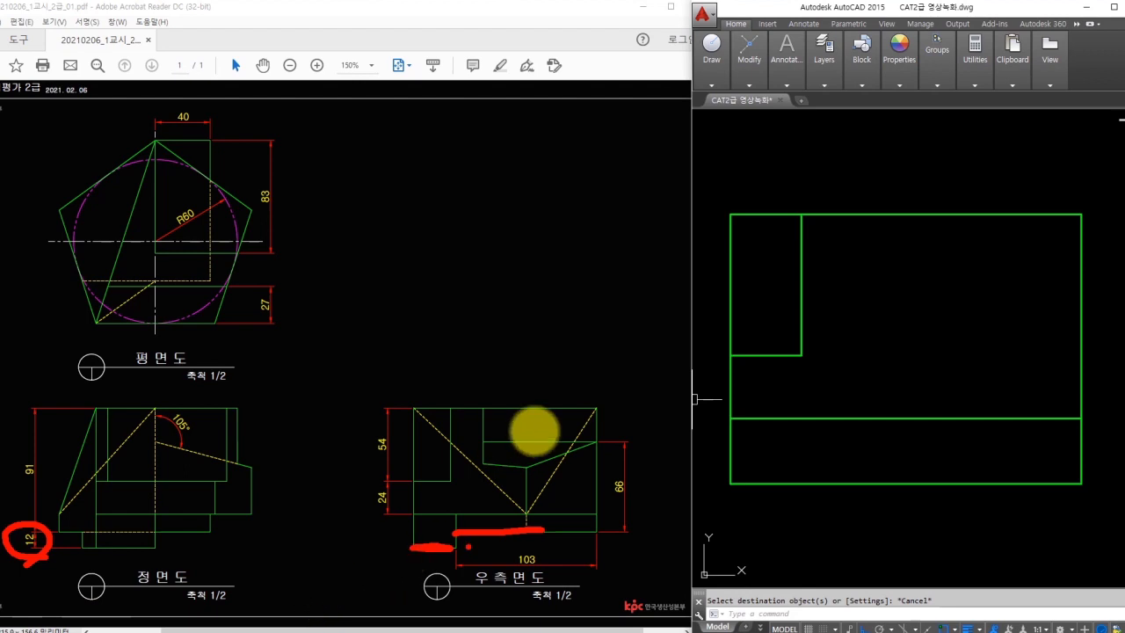
drag(553, 571, 540, 547)
mouse_move(52, 532)
mouse_down()
mouse_move(15, 542)
mouse_move(44, 540)
mouse_up()
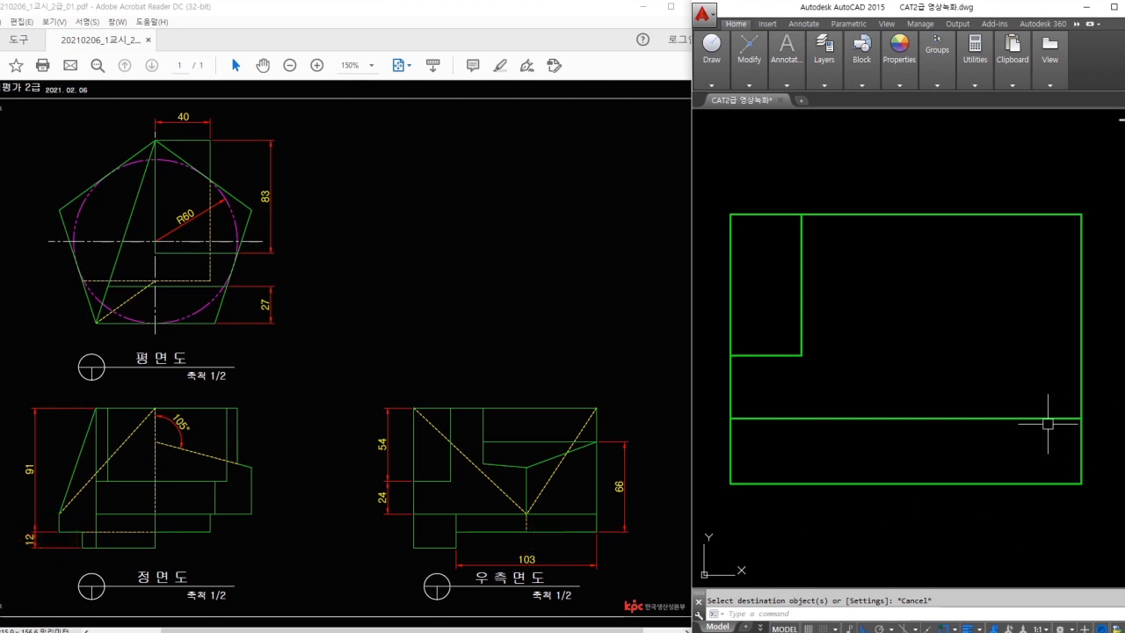
- Offset the right edge of the side view 103 to the left
text(o)
key(Return)
text(103)
key(Return)
click(1081, 447)
click(830, 447)
key(Escape)
- Trim the 103 offset line above the lower horizontal line, and trim the bottom edge to the right of it
text(tr)
key(Return)
key(Return)
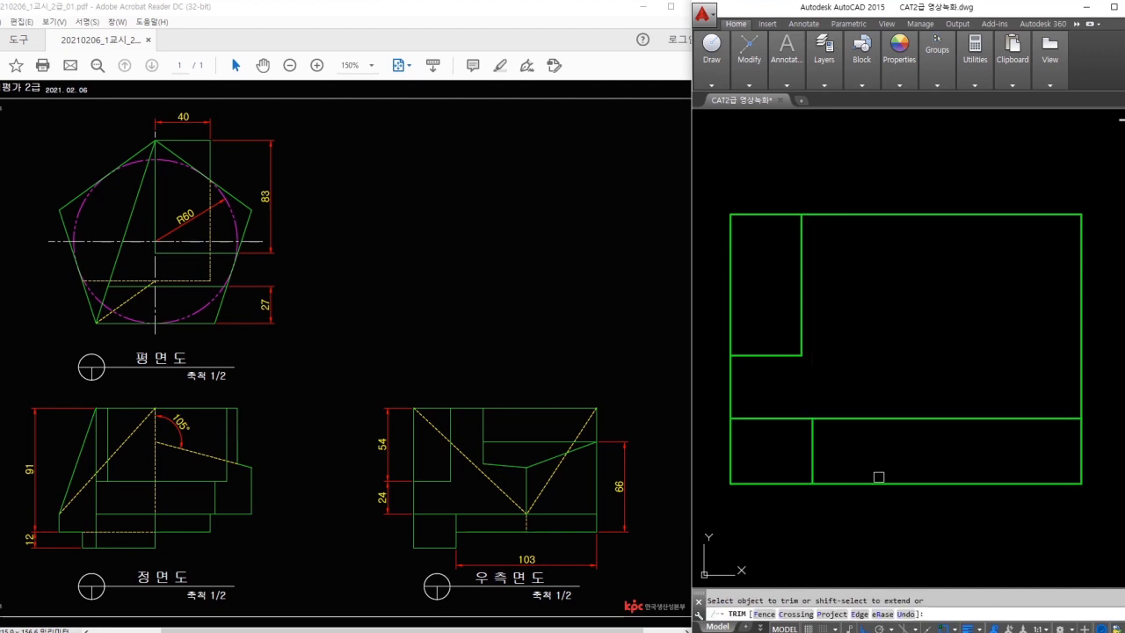
click(877, 482)
key(Escape)
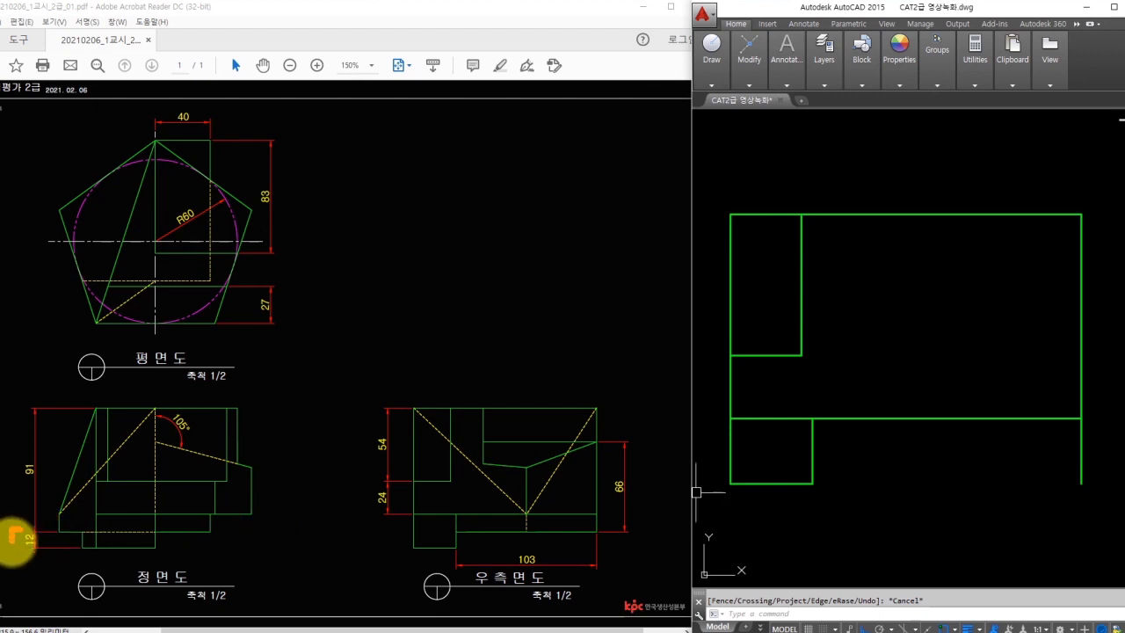
- Offset the bottom edge of the front view's rectangle upward by 12
mouse_move(207, 530)
mouse_down()
mouse_move(594, 530)
mouse_move(541, 532)
mouse_up()
key(Escape)
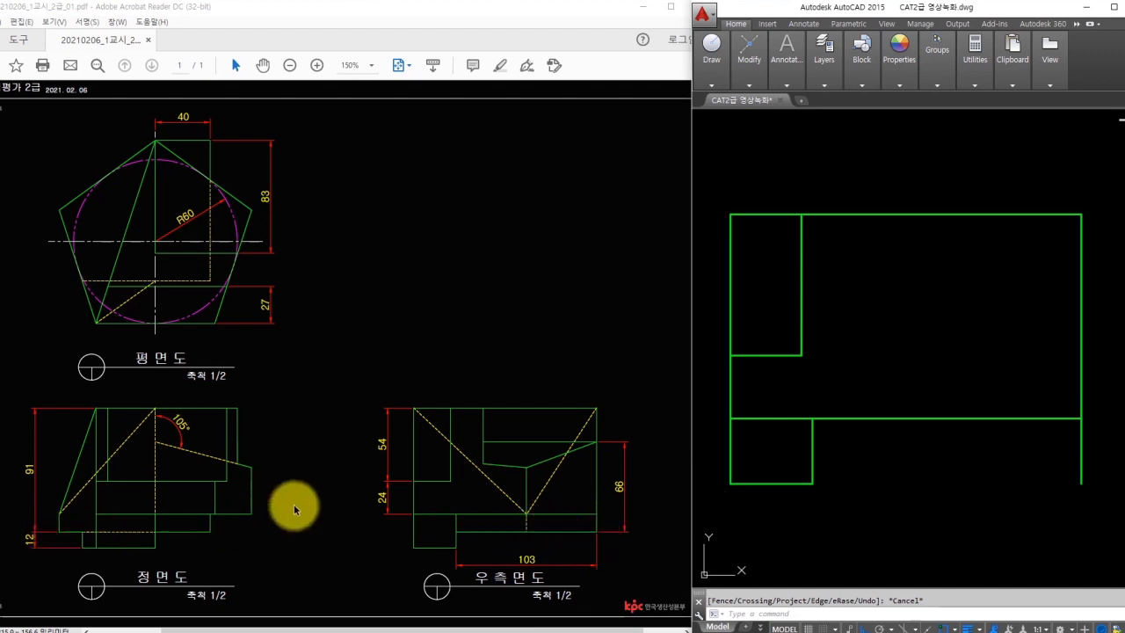
scroll(890, 468, down, 2)
middle_drag(888, 468, 1083, 454)
key(Escape)
middle_drag(935, 455, 1070, 458)
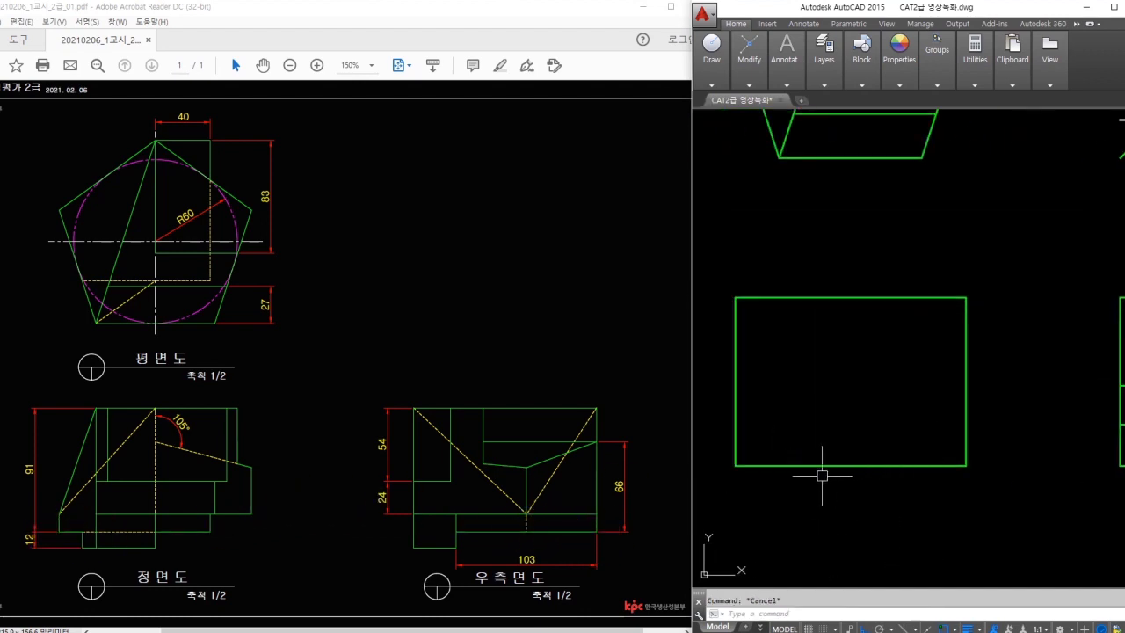
text(o)
key(space)
text(12)
key(space)
click(822, 465)
click(828, 439)
key(Escape)
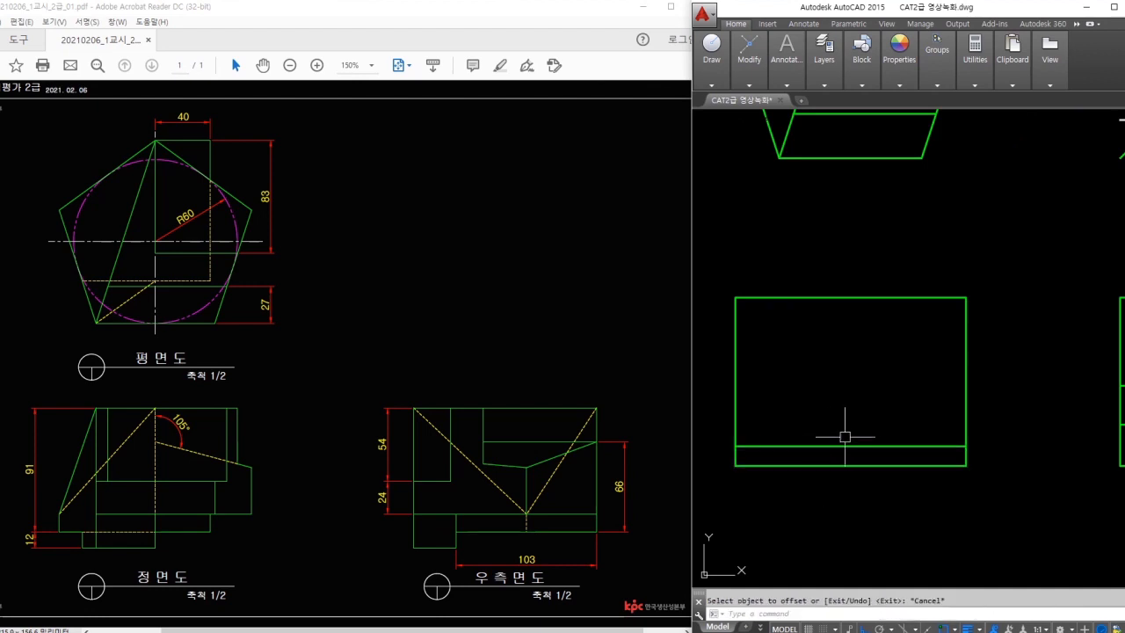
- Draw a horizontal projection line from the right end of the front view's 12 offset line across and past the side view
middle_drag(961, 446, 887, 448)
text(l)
key(space)
click(890, 447)
middle_drag(1021, 464, 832, 458)
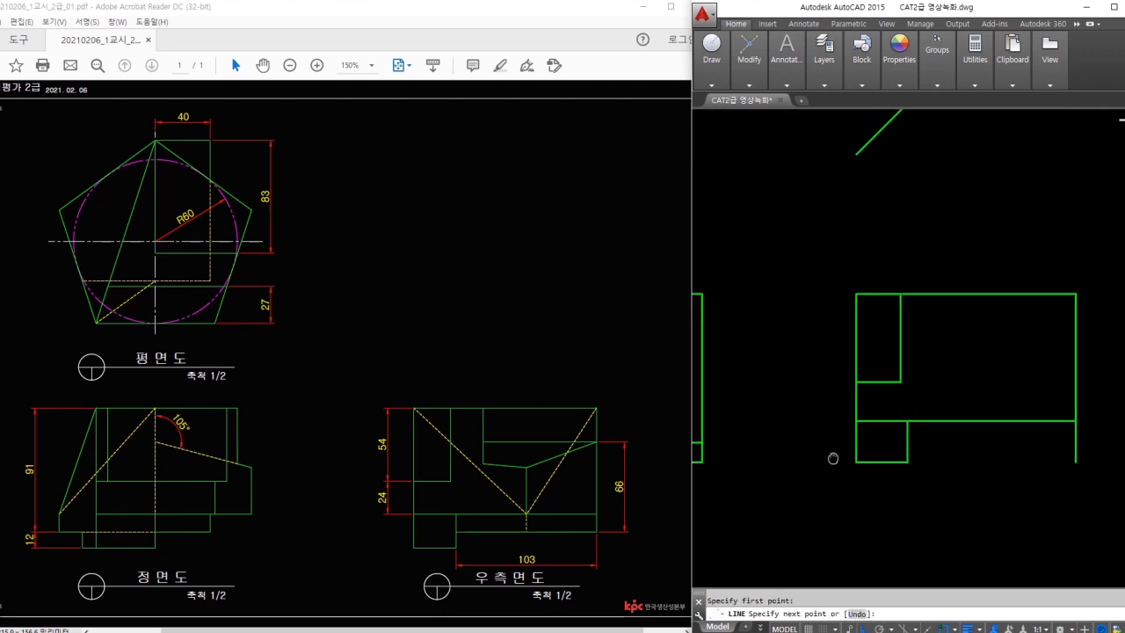
key(Escape)
- Trim the projected line to run from the base block to the side view's right edge, and cut that edge below it
text(t)
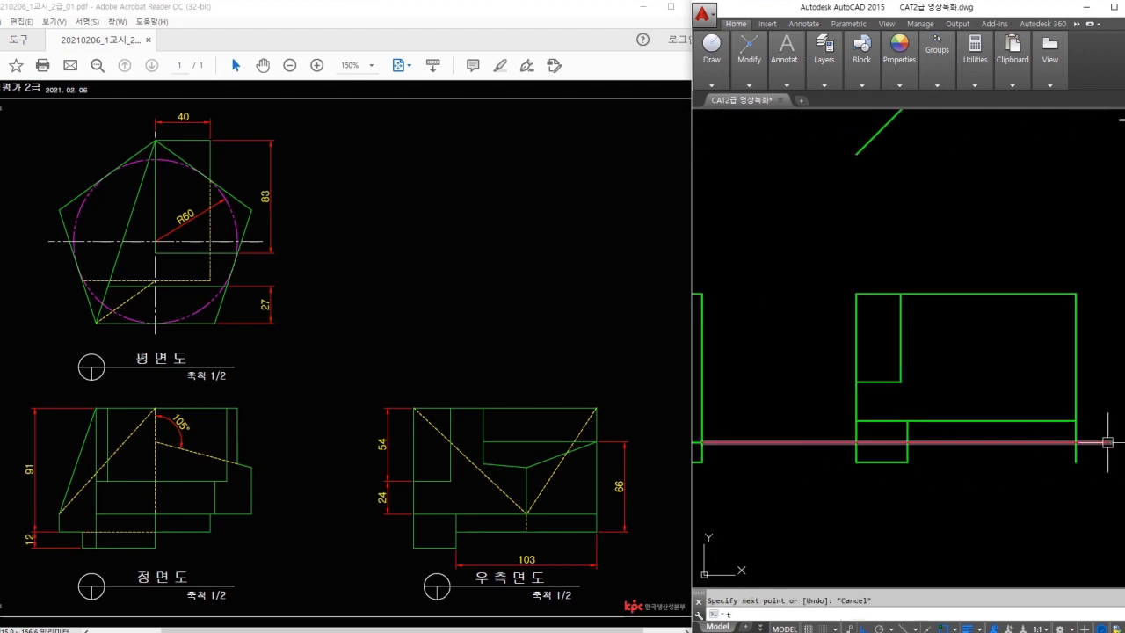
text(r)
key(space)
click(897, 443)
scroll(983, 452, up, 2)
middle_drag(983, 452, 953, 458)
key(Escape)
- Match the side view's new lower edge to the green outline properties
text(ma)
key(space)
click(964, 409)
click(954, 442)
key(Escape)
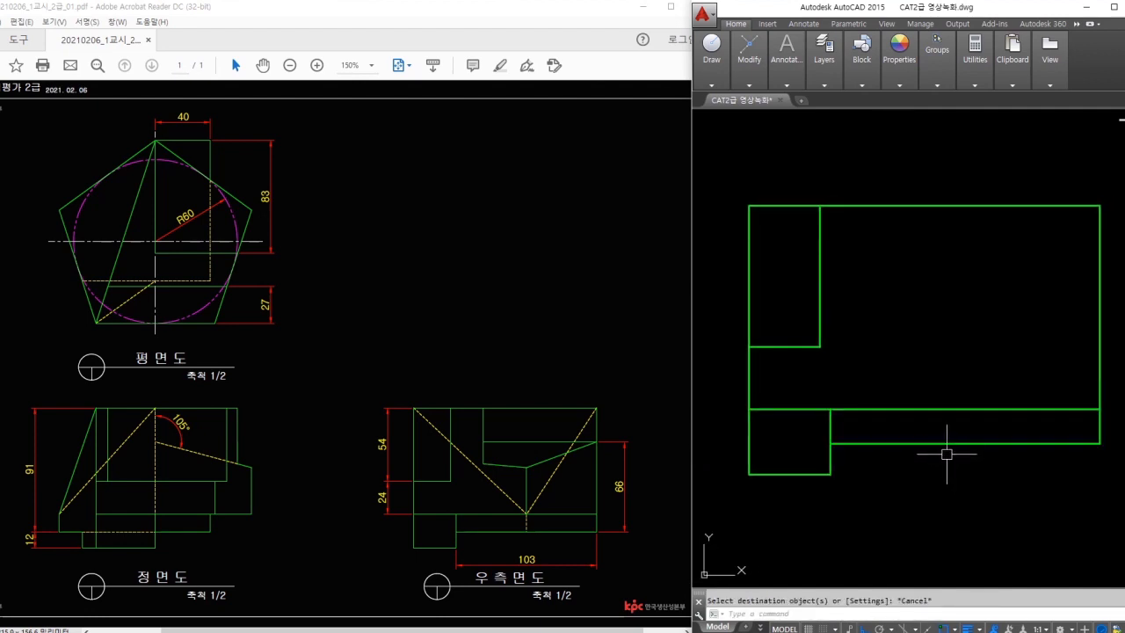
- Offset the side view's lower edge beside the base block upward by 66
key(ctrl+2)
mouse_move(1005, 304)
ctrl+shift+mouse_down()
mouse_move(1005, 443)
mouse_move(1001, 399)
ctrl+shift+mouse_up()
drag(951, 355, 939, 378)
drag(958, 360, 959, 384)
key(Escape)
text(o)
key(space)
text(66)
key(space)
click(965, 443)
key(Escape)
middle_drag(984, 325, 979, 371)
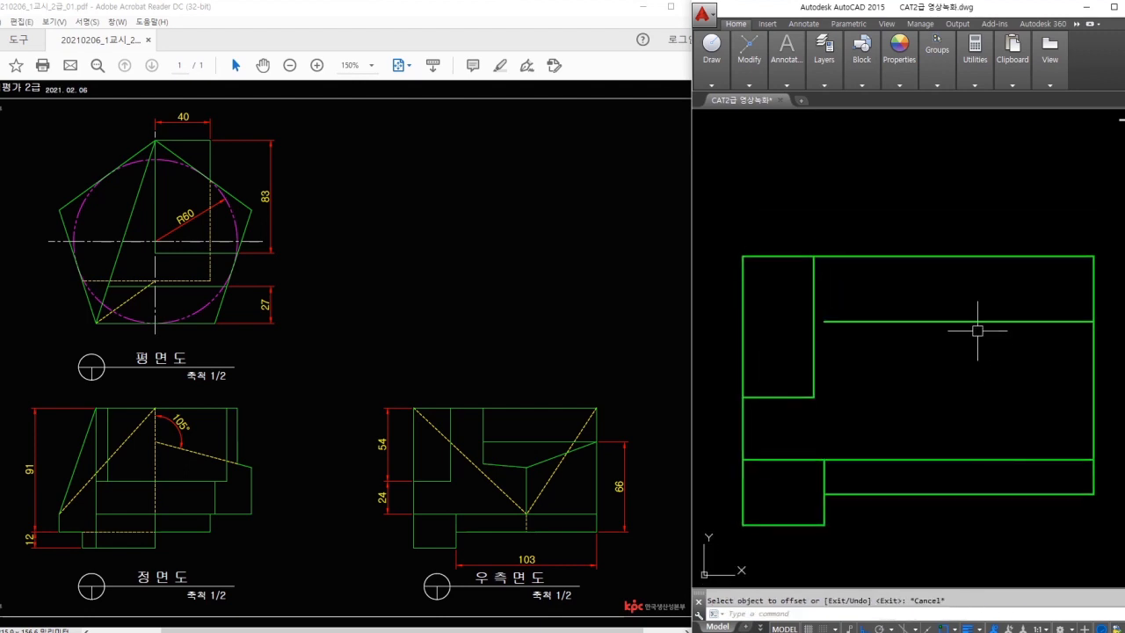
- Project the horizontal line below the plan's 83 vertical to the 45° diagonal, and draw a vertical line from there down into the side view
drag(485, 410, 482, 440)
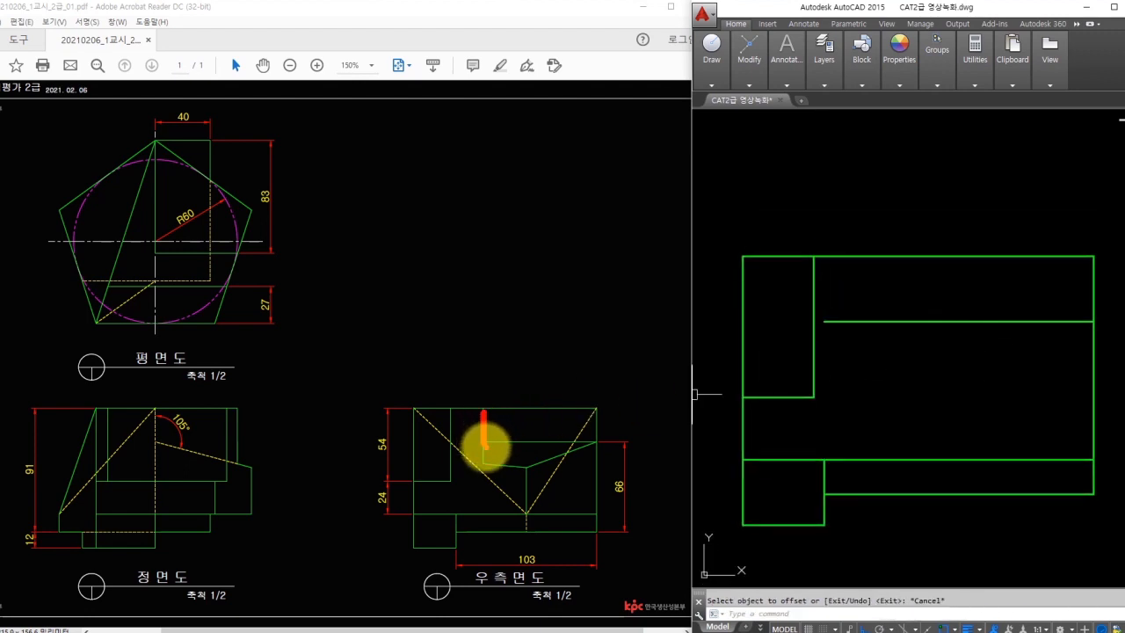
mouse_move(153, 251)
mouse_down()
mouse_move(477, 264)
mouse_move(473, 374)
mouse_move(490, 354)
mouse_up()
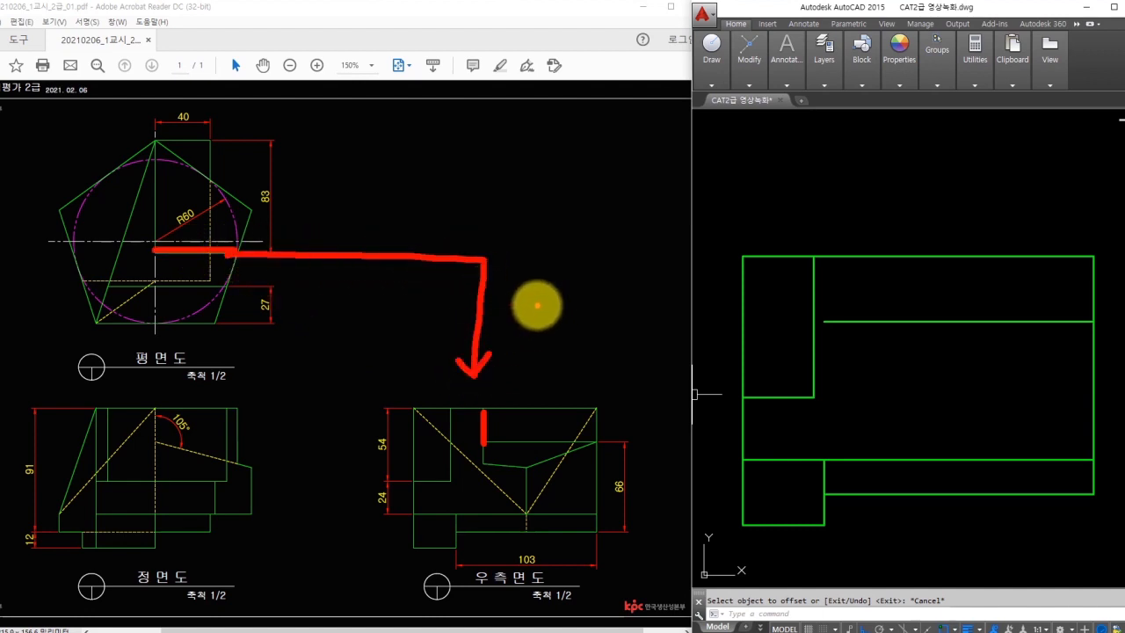
key(Escape)
scroll(963, 325, down, 4)
mouse_move(963, 298)
middle_down()
mouse_move(964, 286)
mouse_move(1063, 353)
middle_up()
text(l)
key(space)
click(1078, 237)
key(space)
key(space)
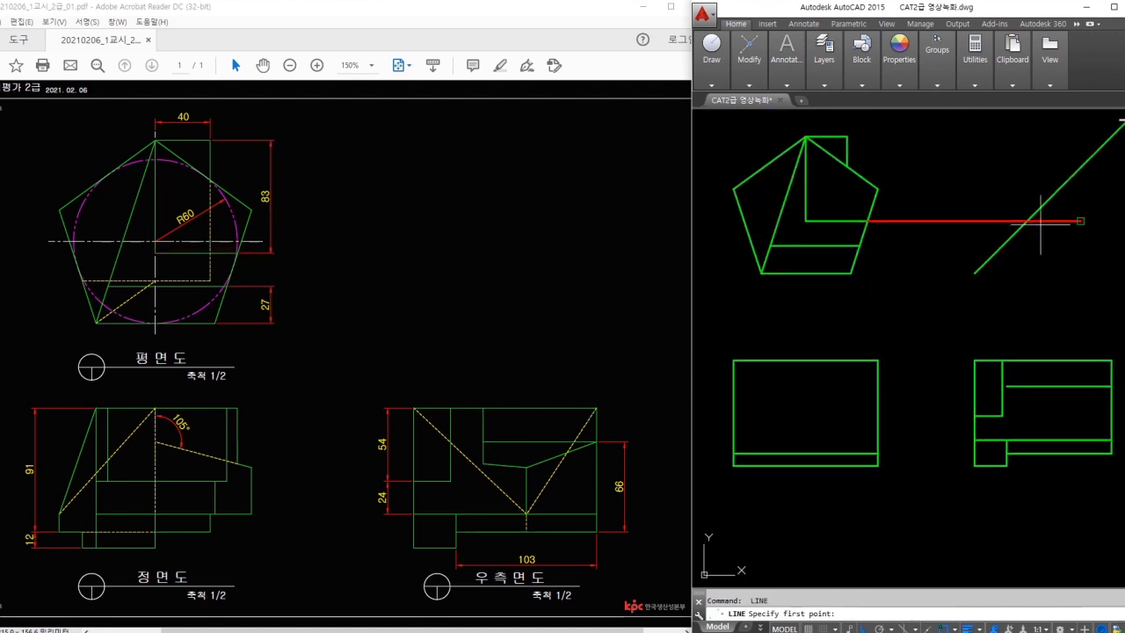
click(1028, 222)
click(1038, 403)
key(space)
- Fillet the projected vertical line and the 66 offset line into a corner, with the vertical ending at the side view's top edge
scroll(1052, 381, up, 2)
middle_drag(1052, 382, 982, 392)
text(f)
key(space)
click(943, 391)
click(954, 359)
key(Escape)
- Erase the horizontal projection line and match the side view's new vertical line to the green outline properties
text(e)
key(Return)
click(995, 137)
key(Return)
text(ma)
key(Return)
click(960, 360)
click(946, 373)
key(Escape)
middle_drag(979, 389, 948, 355)
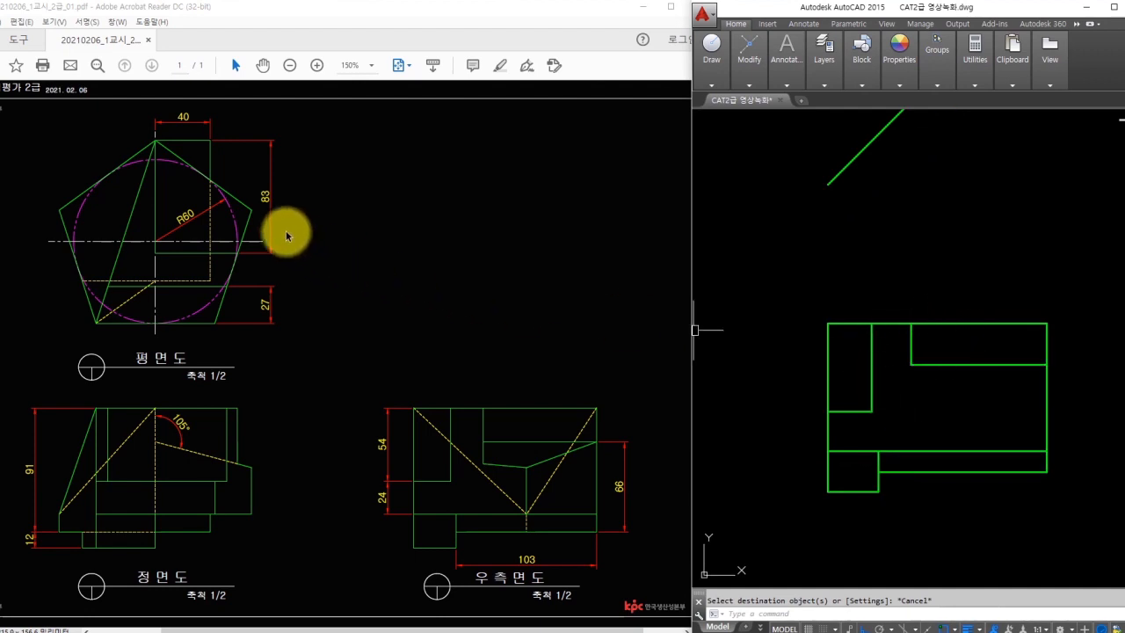
drag(595, 441, 483, 439)
drag(159, 439, 220, 377)
drag(166, 446, 251, 472)
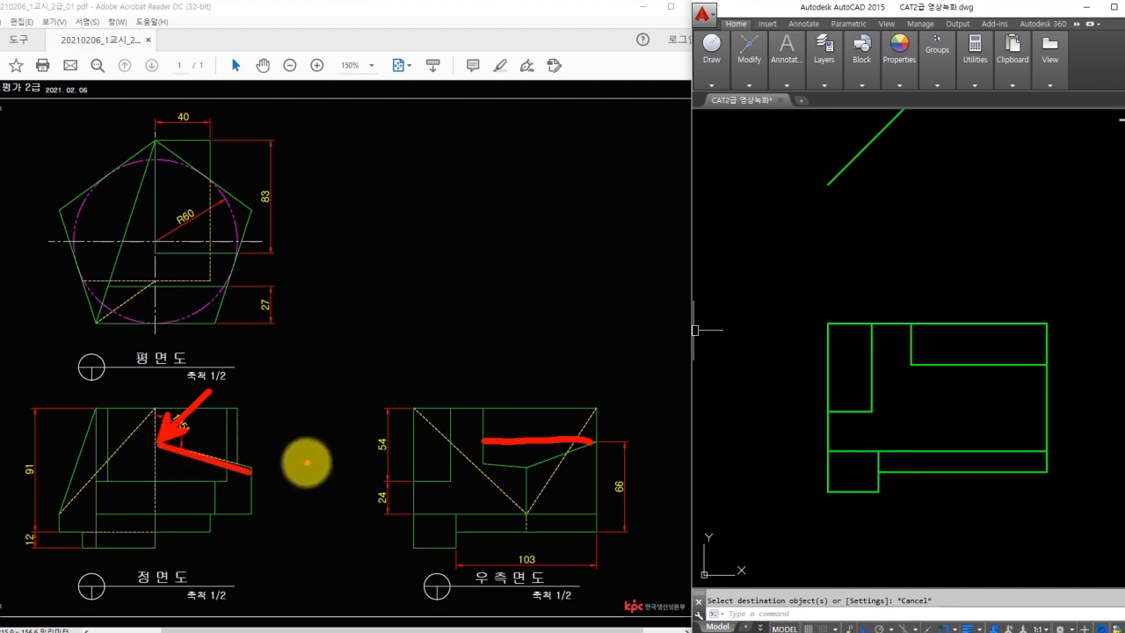
key(Escape)
- Draw a vertical projection line from the lower end of the plan's 83 vertical down past the front view
mouse_move(735, 253)
middle_down()
mouse_move(921, 269)
mouse_move(928, 314)
middle_up()
scroll(921, 269, down, 2)
text(l)
key(Return)
click(855, 228)
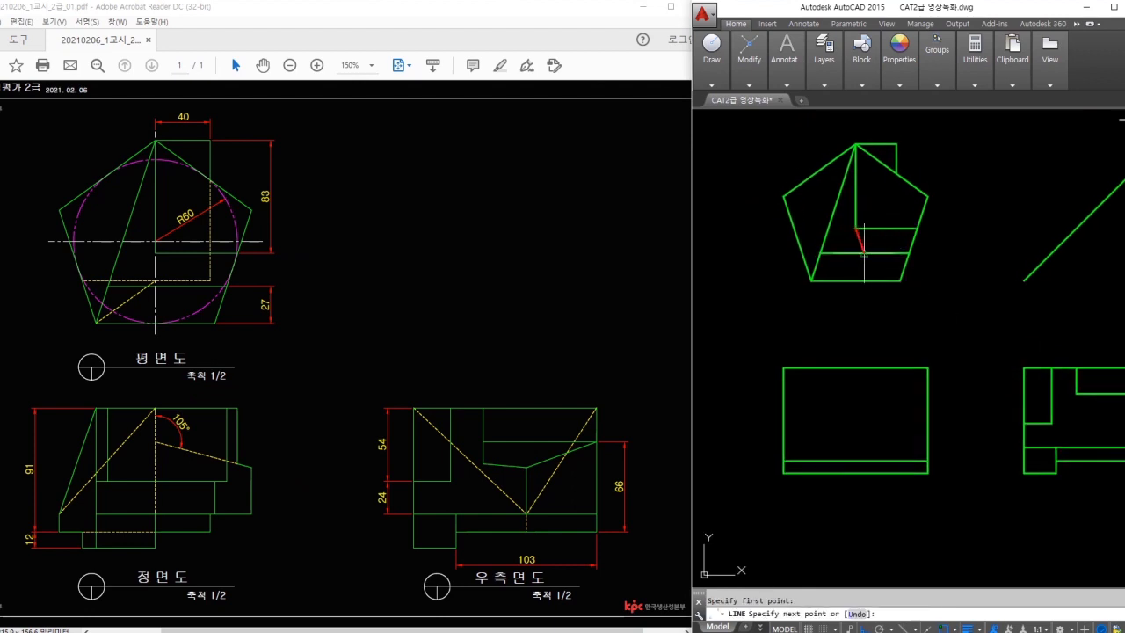
click(864, 515)
key(Escape)
- Trim the vertical projection line so only the part inside the front view's outline remains
text(tr)
key(Return)
click(909, 343)
click(874, 486)
key(Return)
key(Escape)
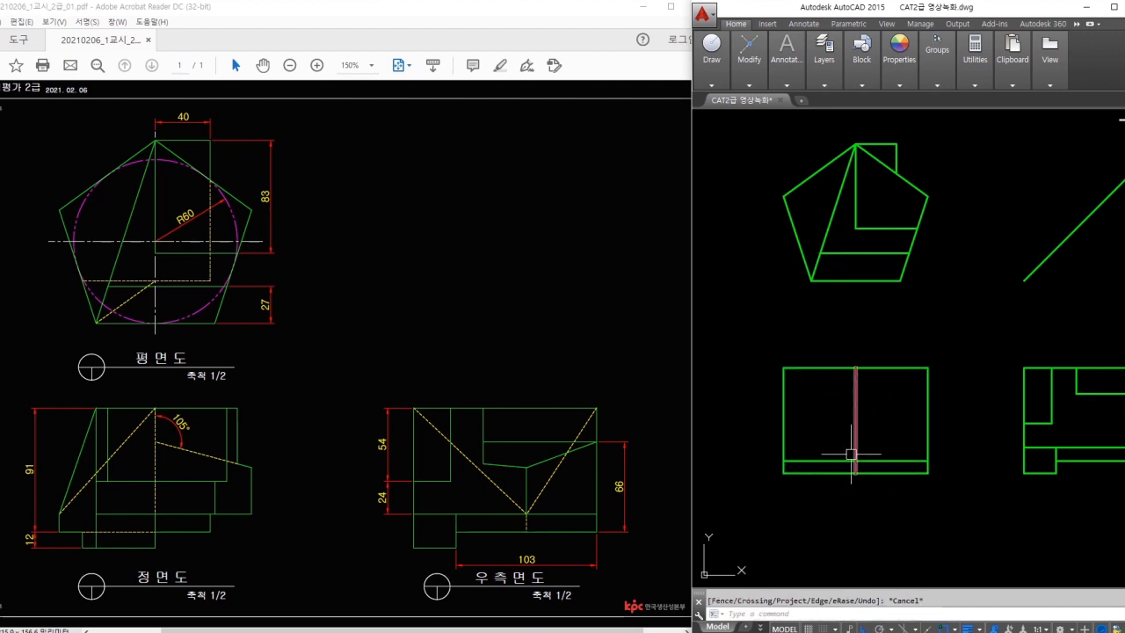
- Trim away the front view's thin bottom strip to the right of the vertical projection line
text(tr)
key(Return)
key(Return)
scroll(884, 475, up, 2)
click(908, 509)
click(880, 464)
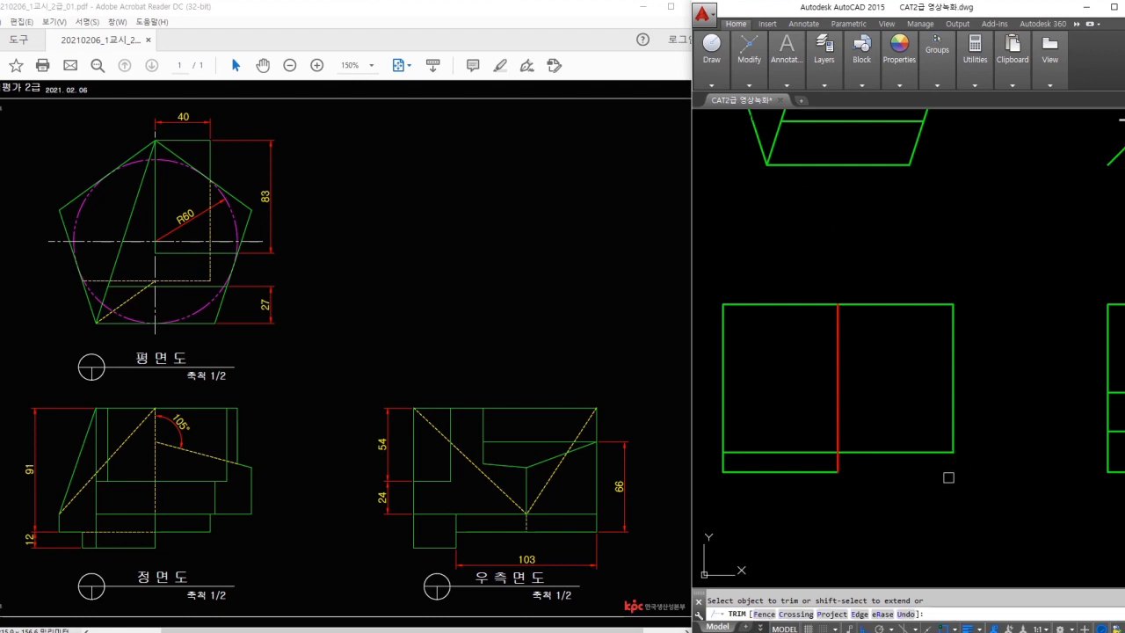
key(Escape)
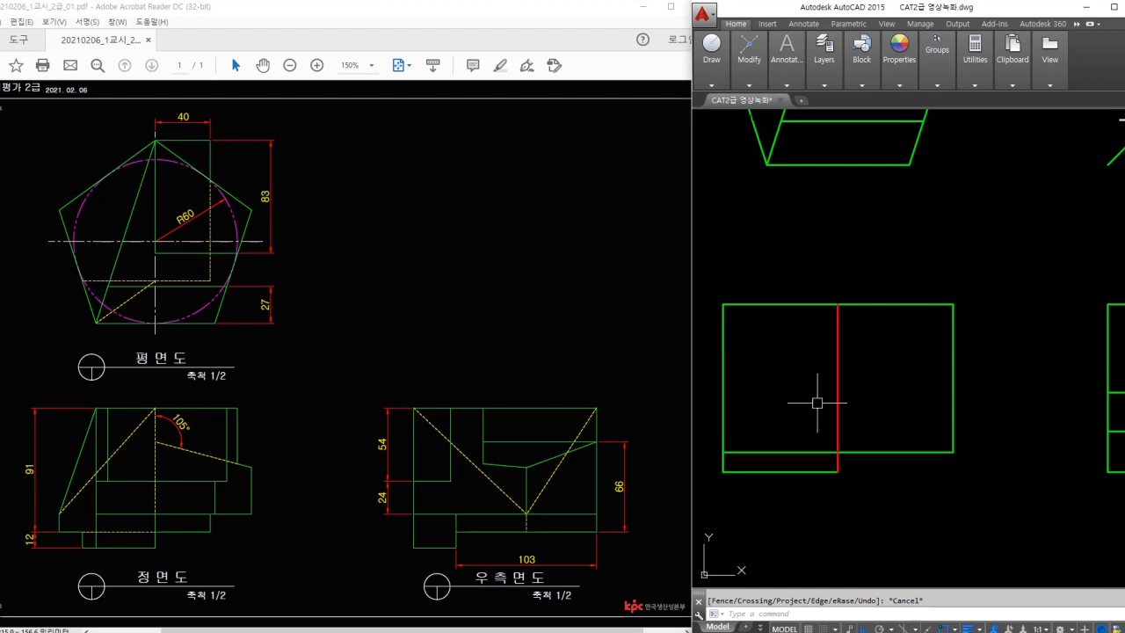
- Project the side view's 66-high horizontal line across the front view and trim it at the red vertical line
click(157, 442)
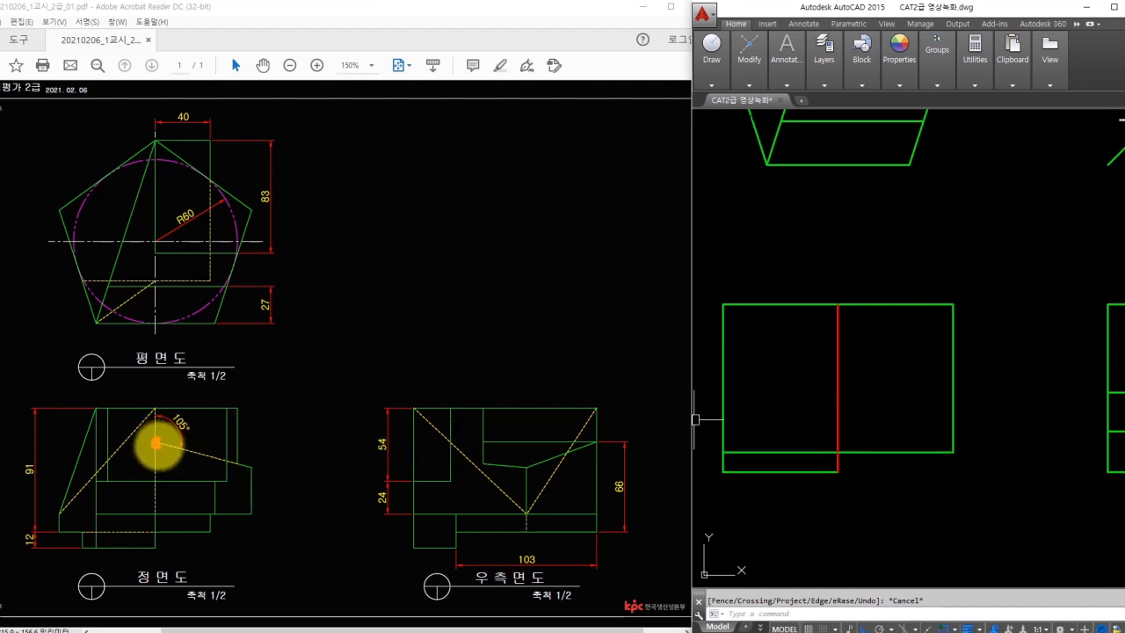
drag(482, 438, 568, 439)
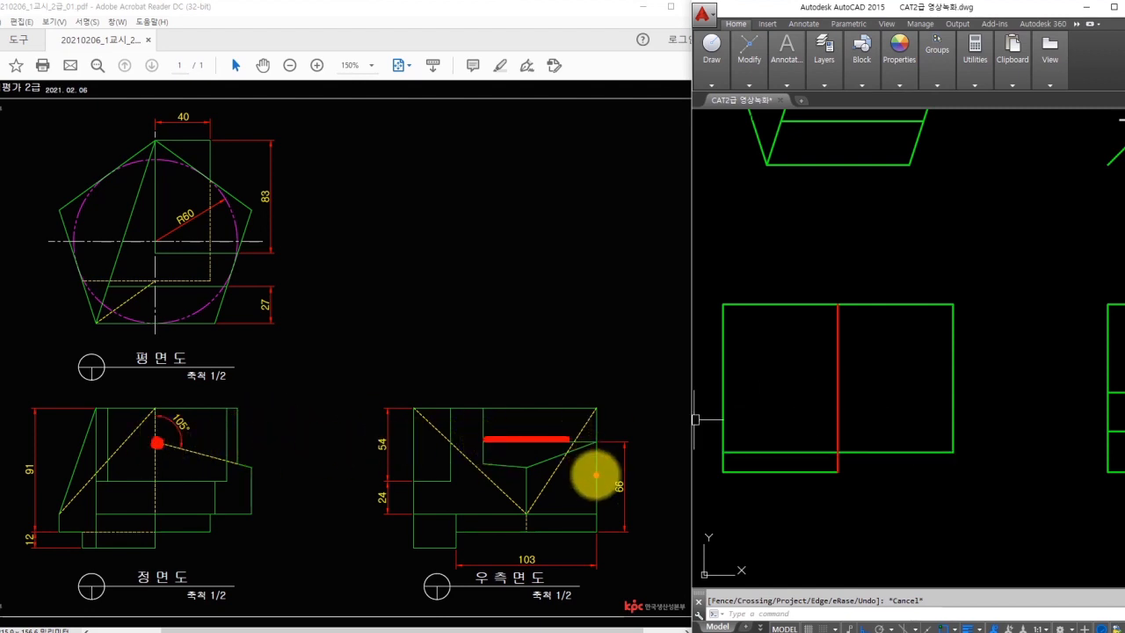
middle_drag(917, 409, 735, 404)
text(l)
key(Return)
middle_drag(821, 346, 1015, 350)
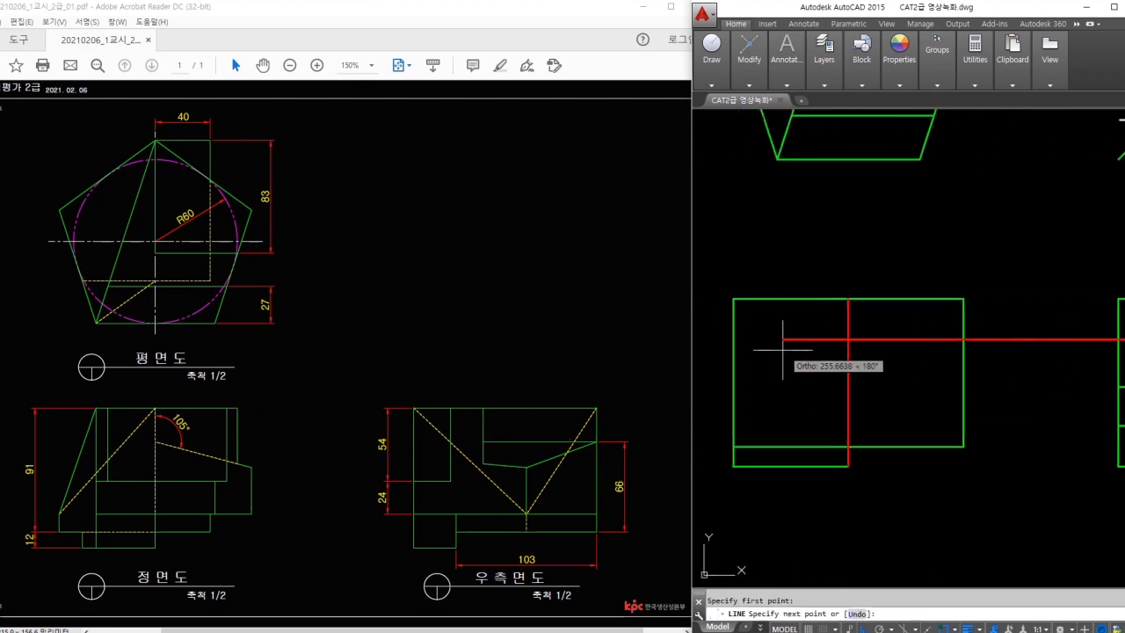
key(Escape)
text(tr)
key(Return)
key(Return)
key(Escape)
text(ro)
key(Return)
key(Escape)
key(Return)
key(Escape)
- Draw a line at -15° from the intersection of the red vertical and horizontal lines past the front view's right edge
text(l)
key(Return)
click(849, 339)
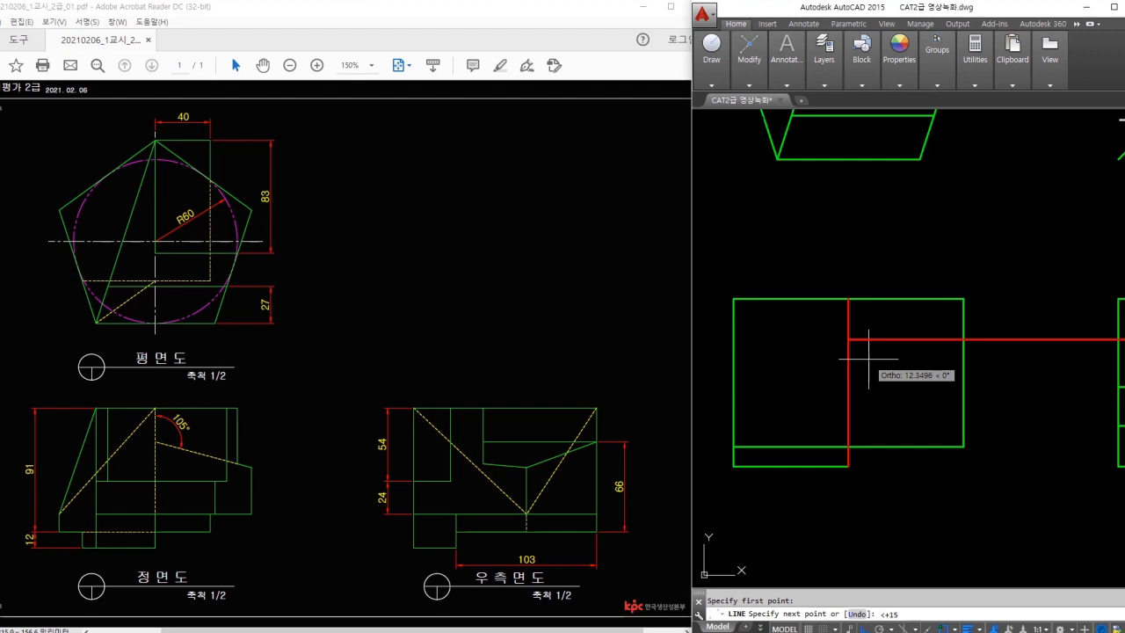
text(<+15)
key(Return)
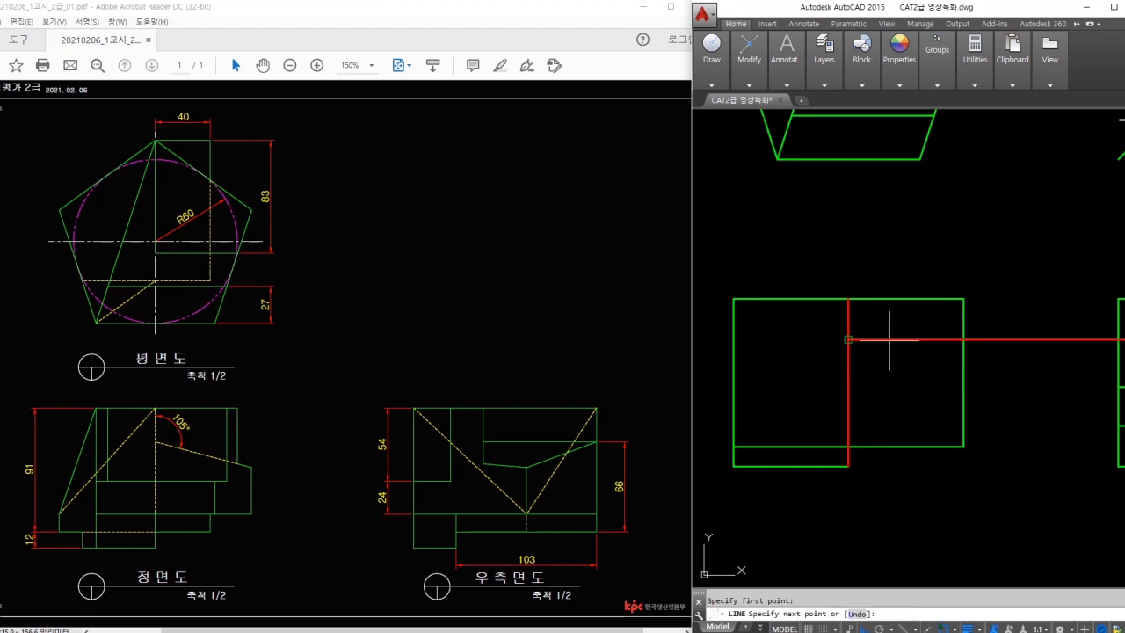
key(Return)
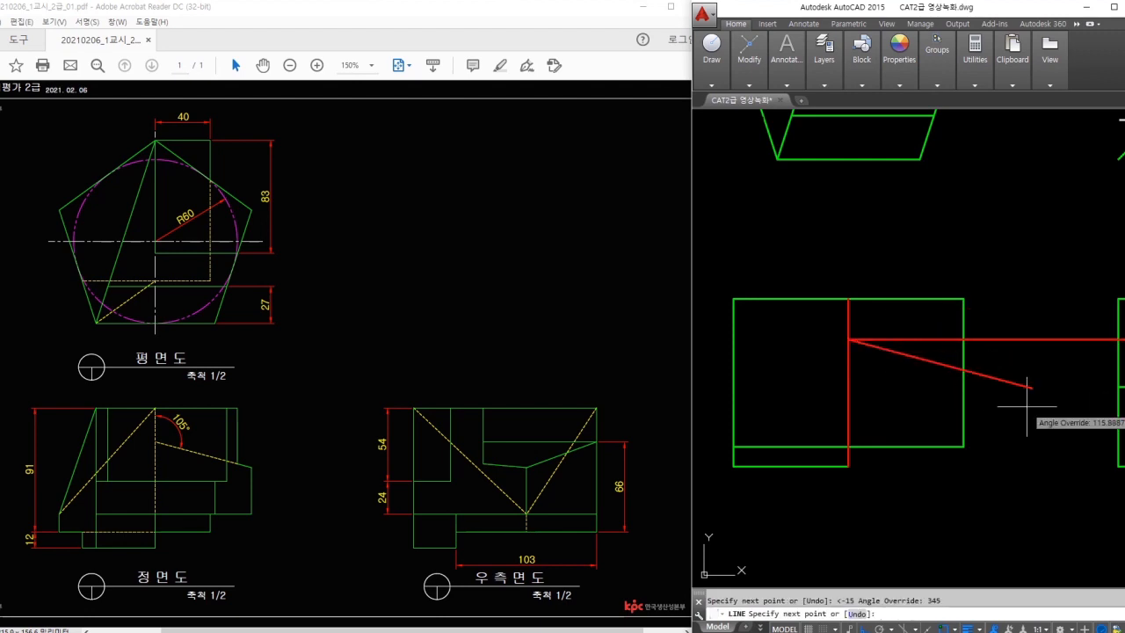
click(1023, 410)
key(Escape)
- Trim the sloped line at the front view's right edge and erase the horizontal projection line
text(tr)
key(Return)
key(Return)
click(990, 377)
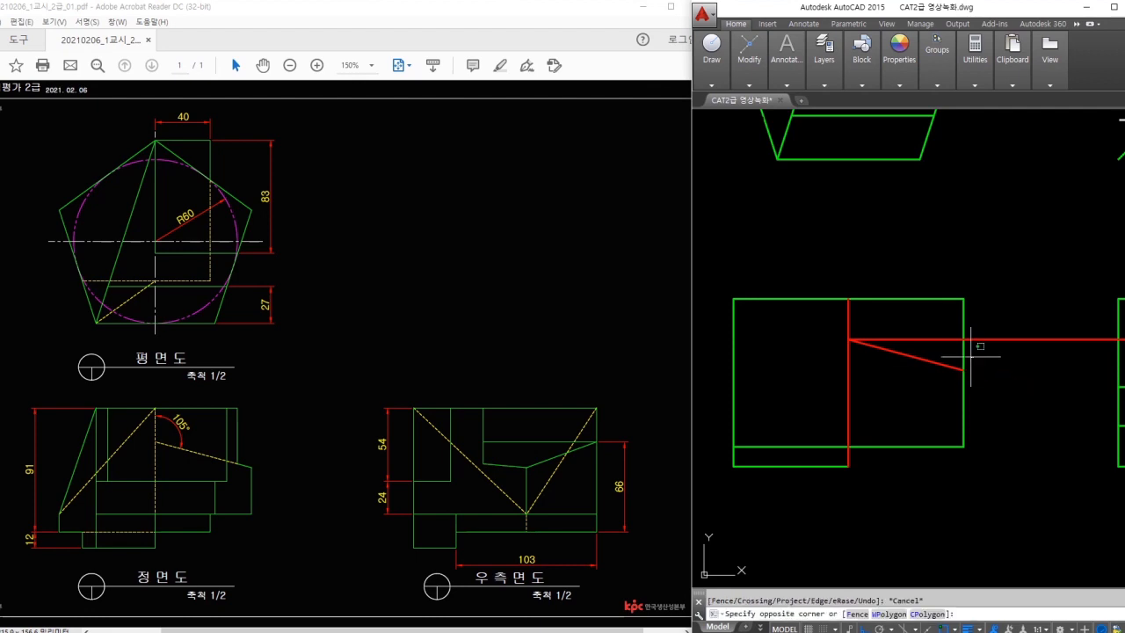
click(995, 339)
key(Escape)
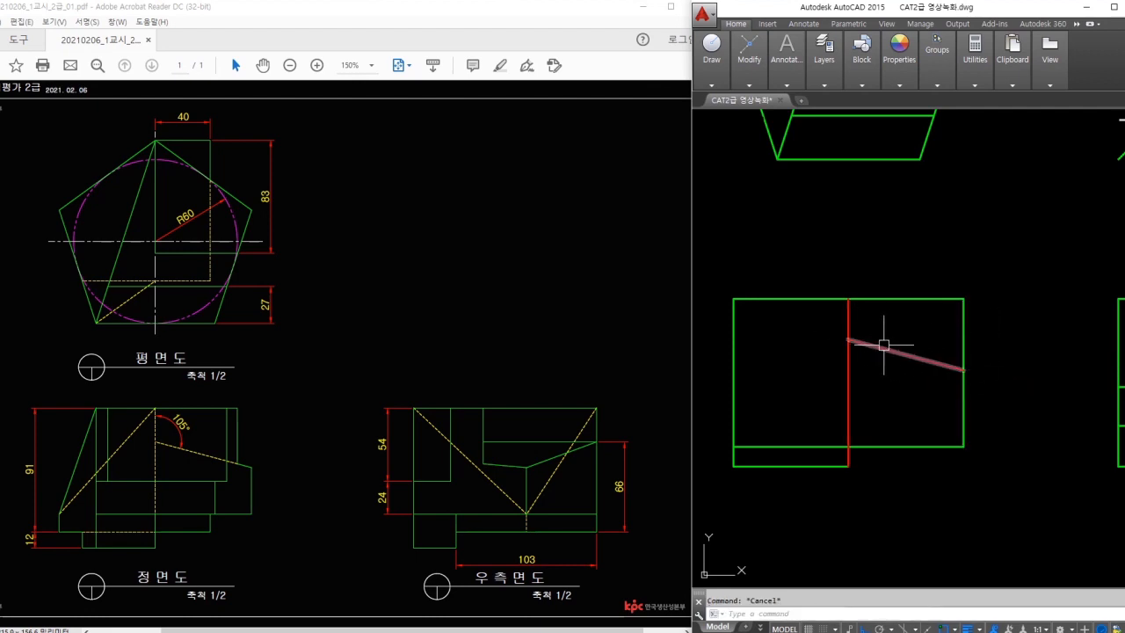
middle_drag(1024, 363, 954, 364)
text(l)
key(Return)
key(Escape)
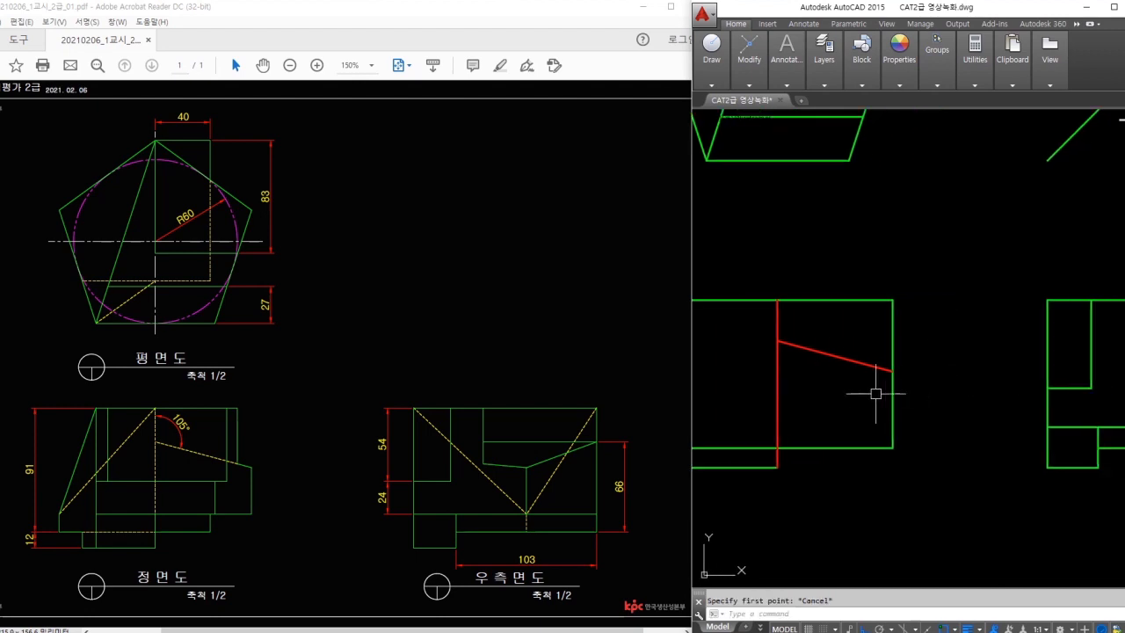
click(180, 424)
drag(193, 422, 187, 436)
mouse_move(181, 417)
mouse_down()
mouse_move(166, 432)
mouse_move(182, 431)
mouse_up()
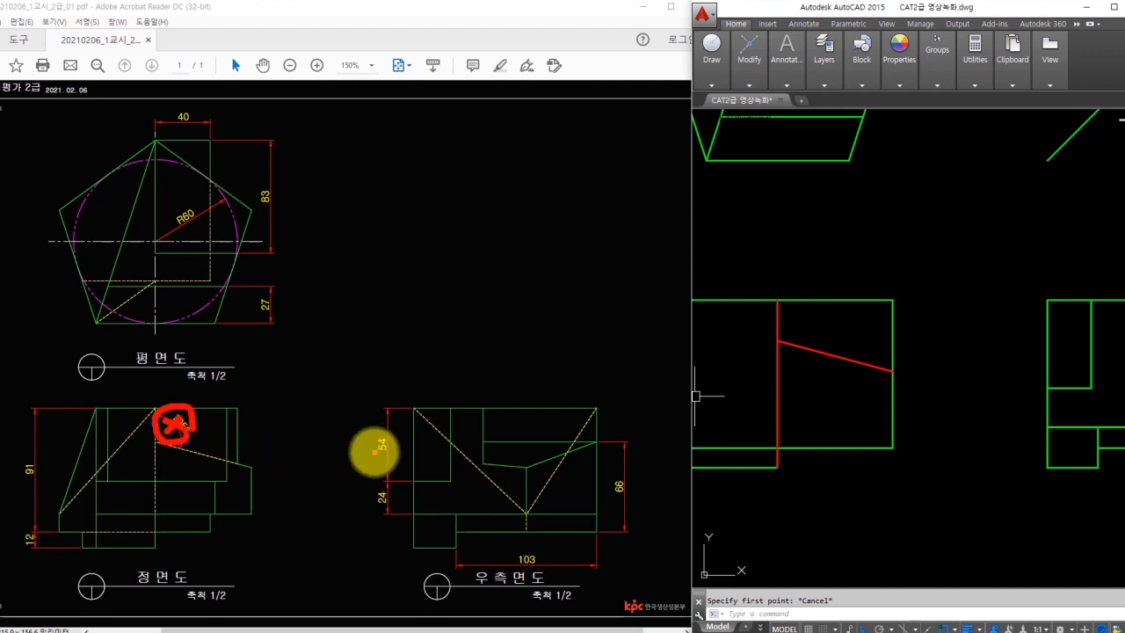
key(Escape)
text(ma)
key(Return)
key(Escape)
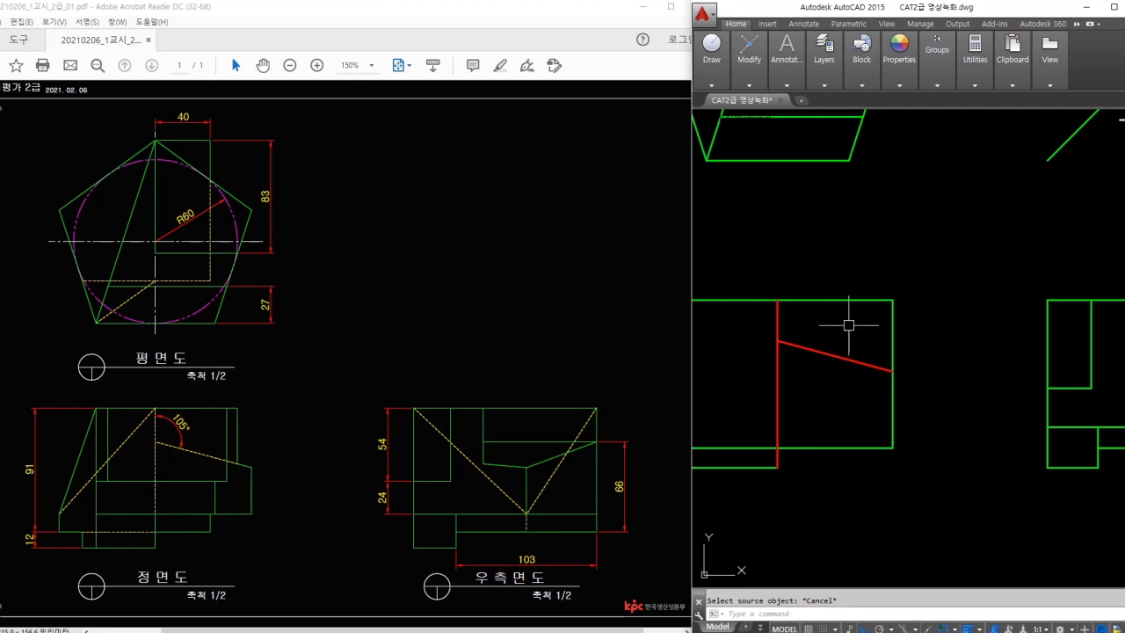
- Examine the hidden lines in the reference plan and the matching base block edge in the reference side view
middle_drag(852, 322, 962, 379)
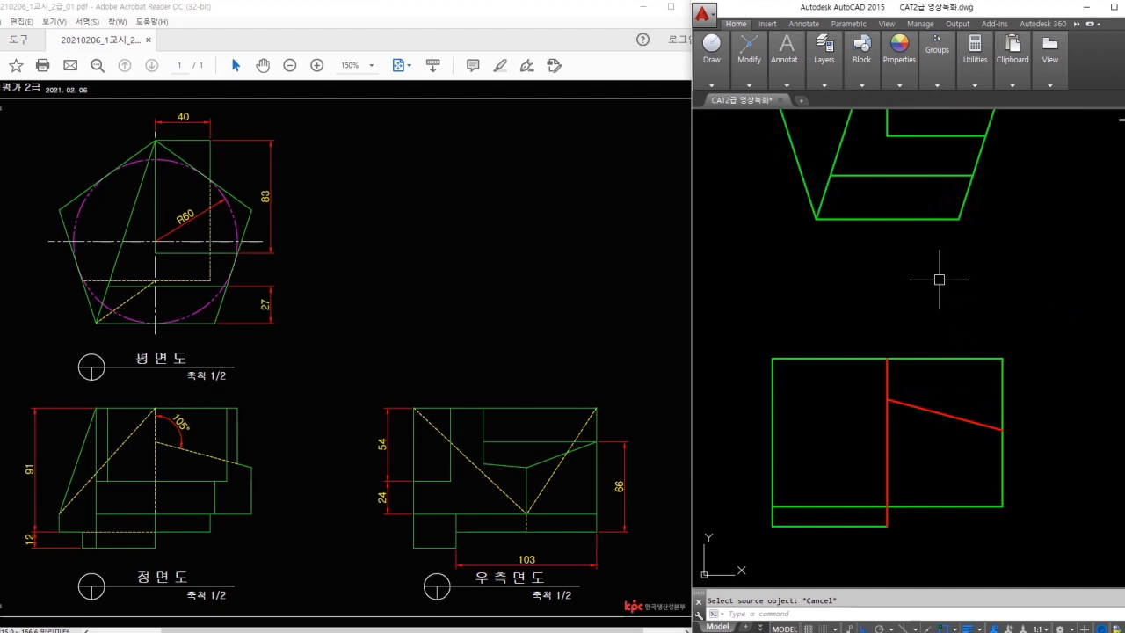
middle_drag(937, 261, 960, 475)
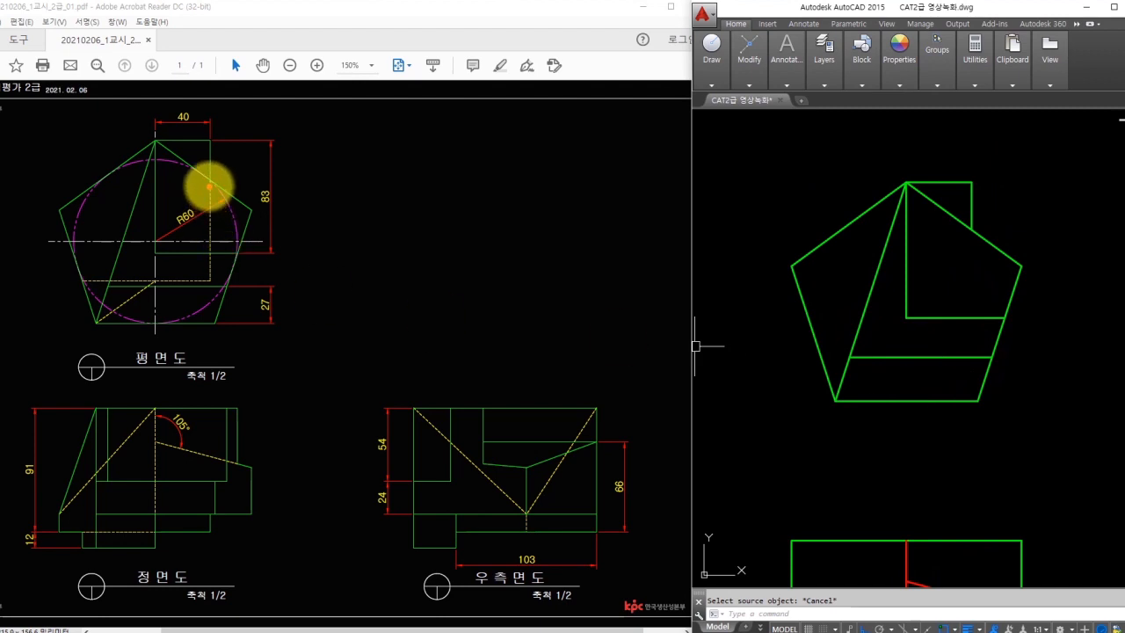
mouse_move(209, 230)
mouse_down()
mouse_move(209, 279)
mouse_move(82, 280)
mouse_up()
drag(150, 282, 92, 324)
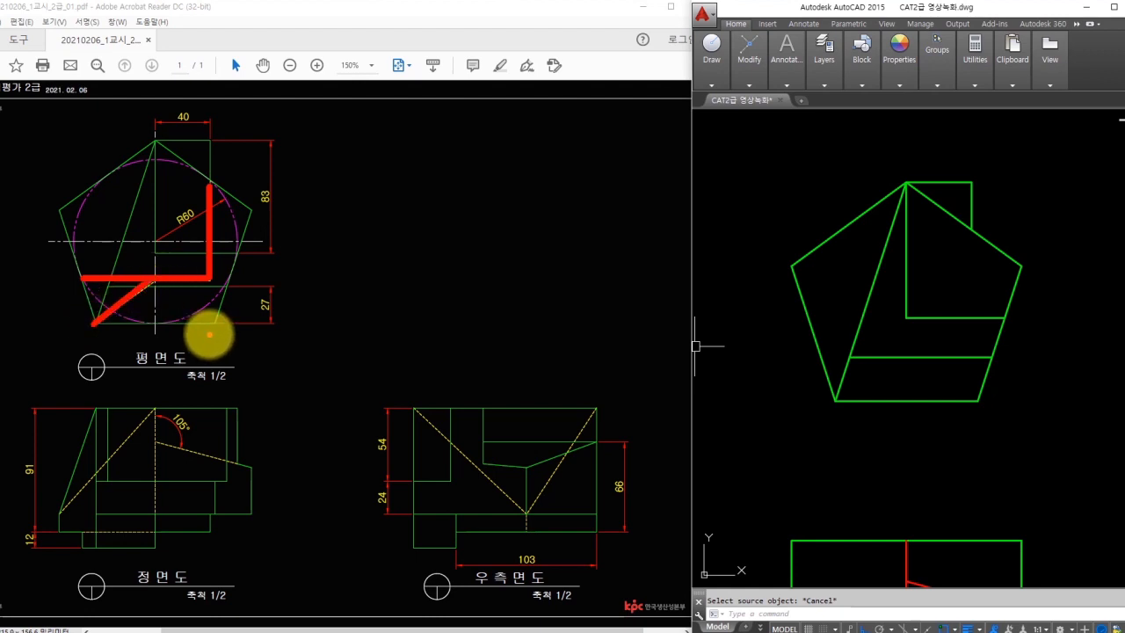
key(e)
shift+drag(209, 281, 88, 282)
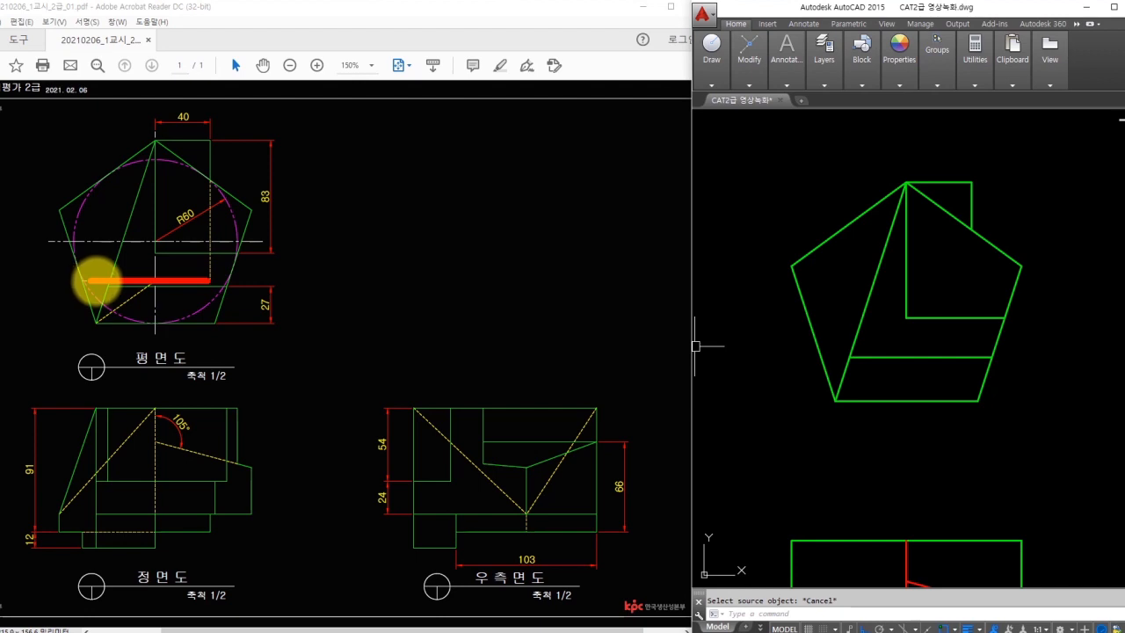
shift+drag(455, 504, 456, 533)
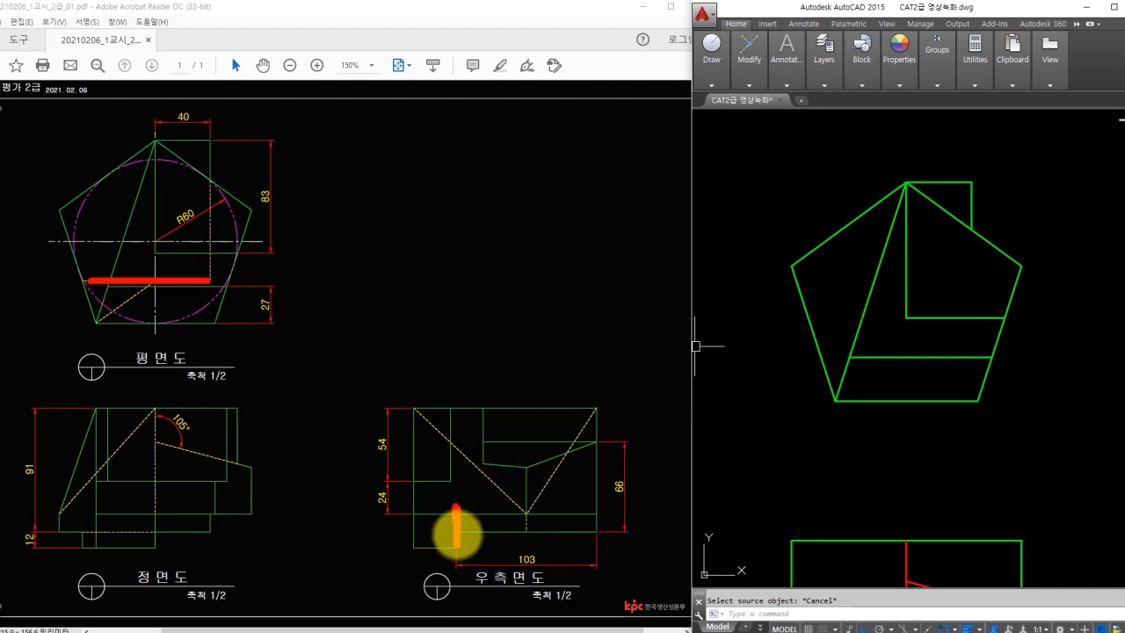
key(Escape)
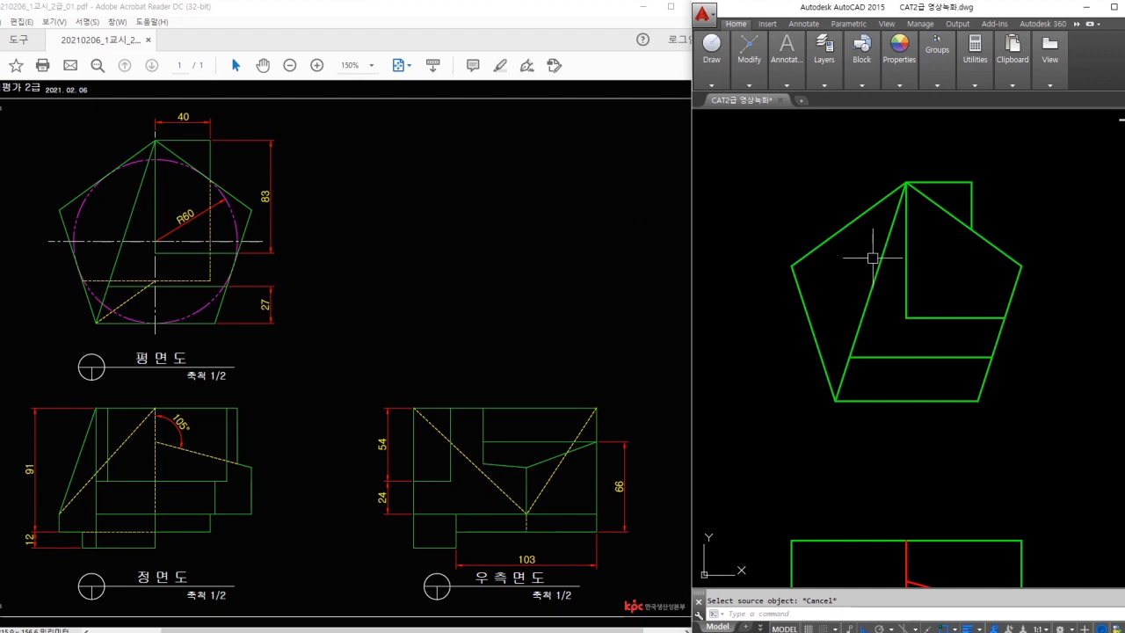
- Project the side view's base block corner up to the 45° diagonal, and draw a horizontal line from there across the plan
scroll(817, 225, down, 2)
text(l)
key(Return)
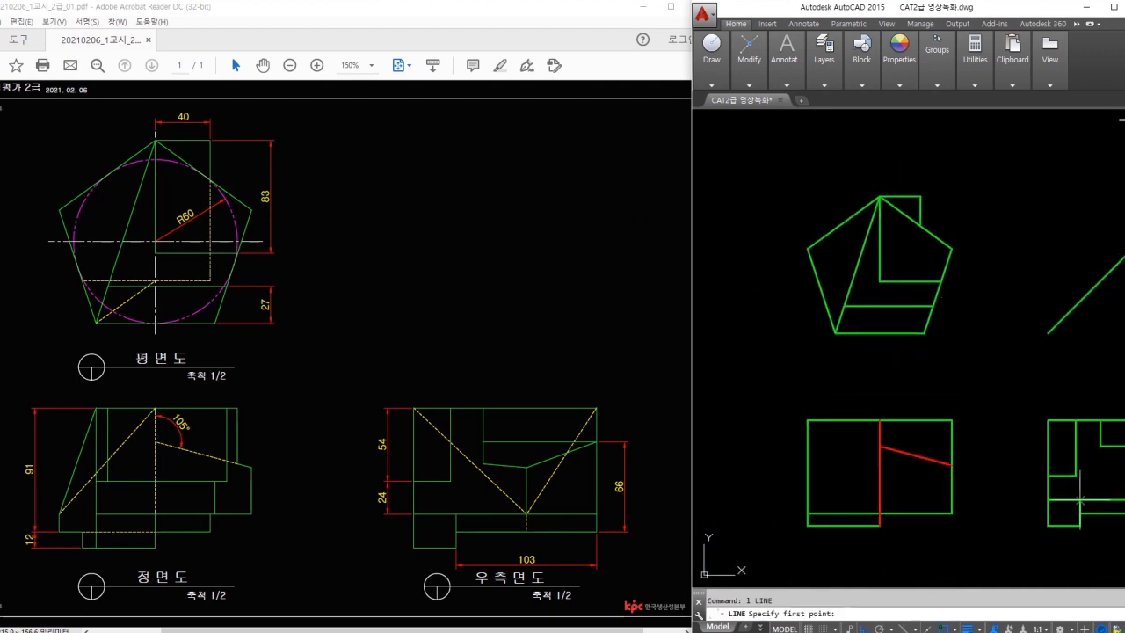
key(Escape)
middle_drag(1083, 490, 1023, 446)
key(space)
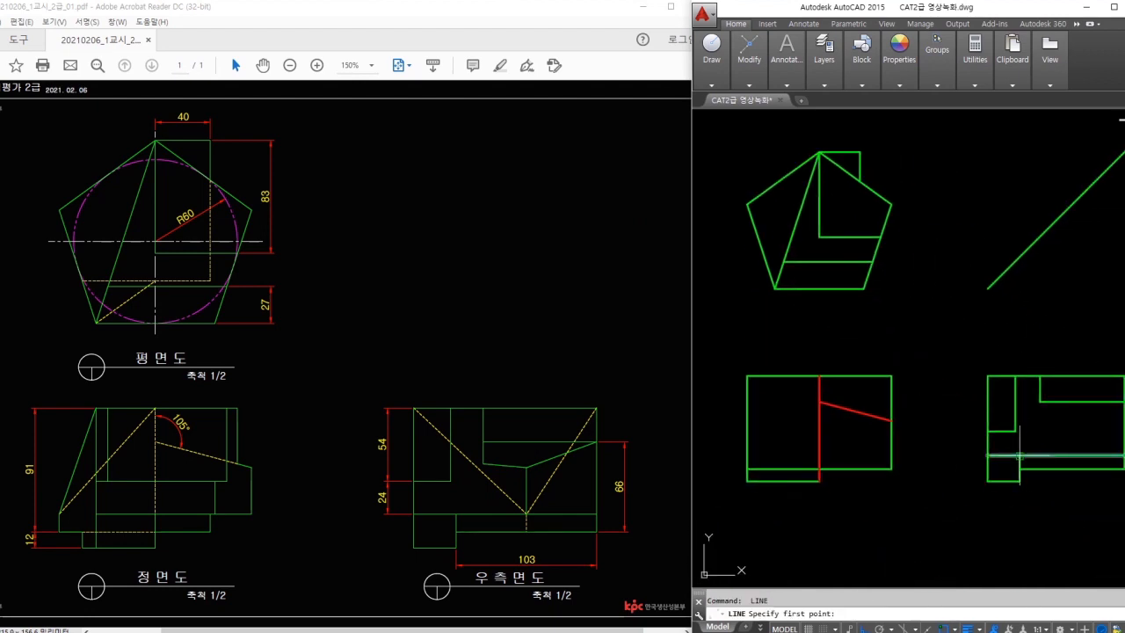
click(1019, 456)
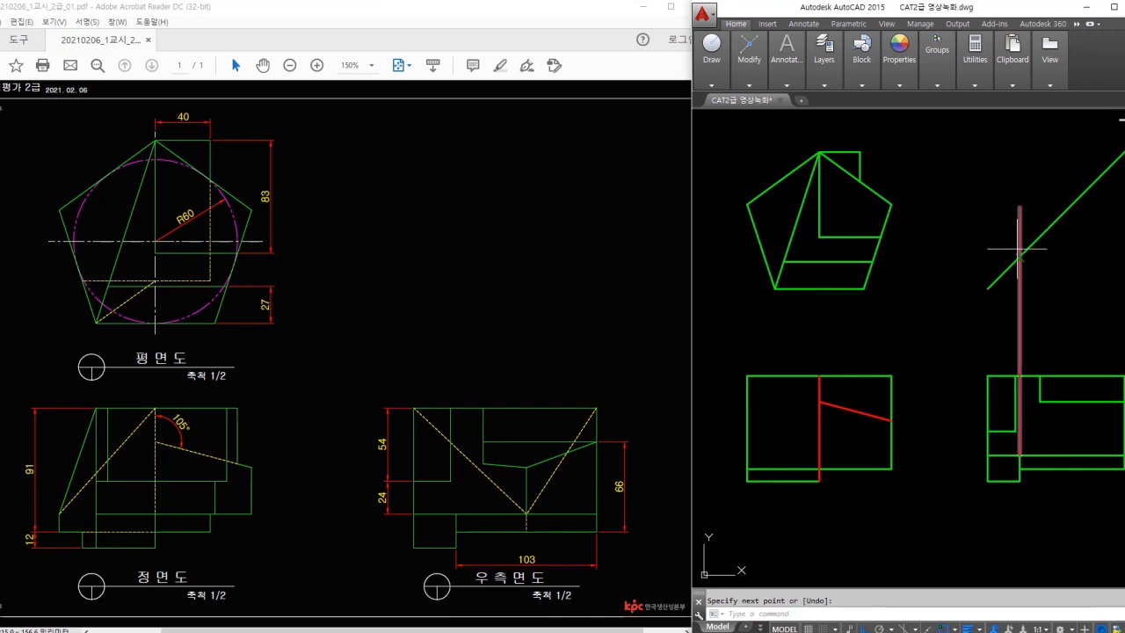
click(712, 254)
key(Escape)
- Draw a vertical line down from where the plan's 40-wide block meets the pentagon, and fillet it into a corner with the projected horizontal
scroll(742, 189, up, 2)
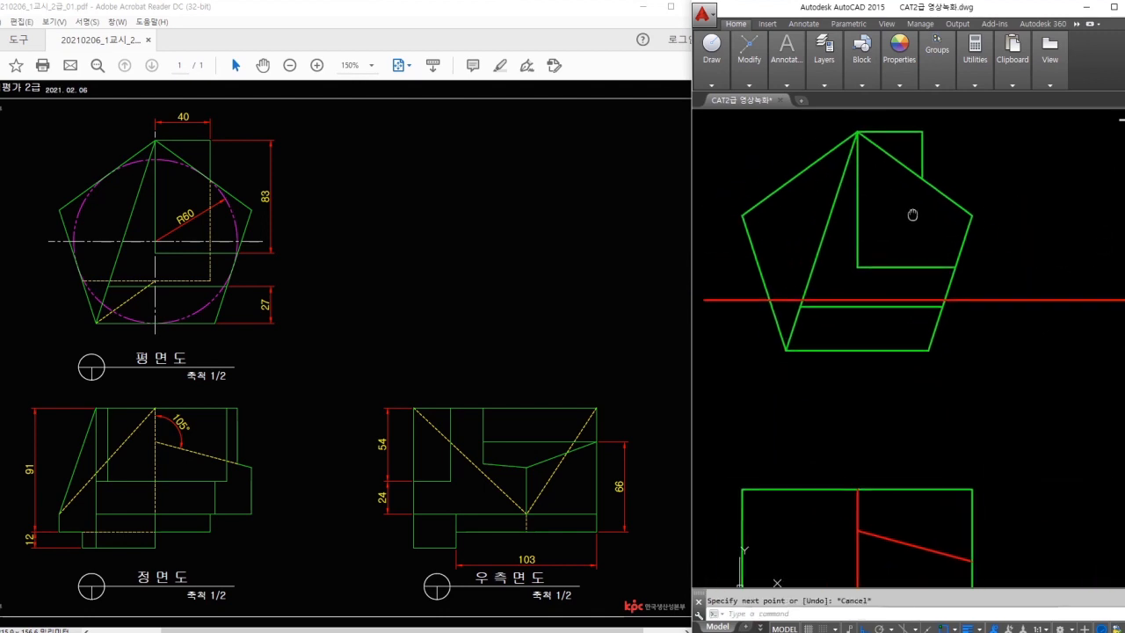
key(space)
click(930, 181)
key(Escape)
text(f)
click(932, 289)
click(919, 299)
key(Escape)
- Trim the projected horizontal line where it extends beyond the pentagon's lower-left side
text(tr)
key(space)
key(space)
click(760, 303)
key(Escape)
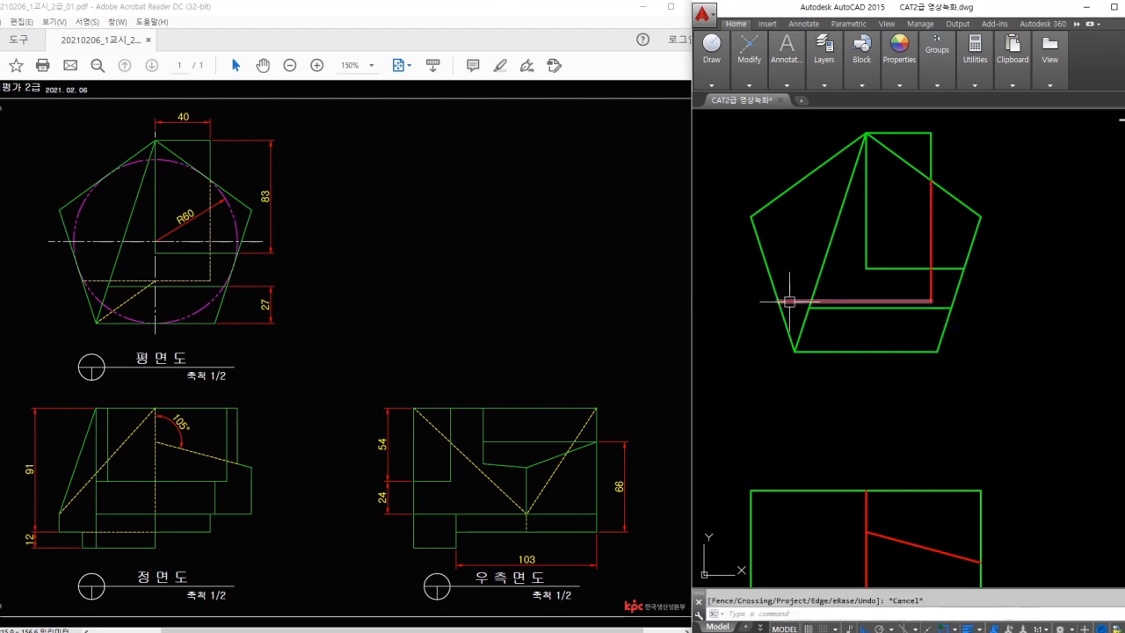
- Draw a vertical helper line from the midpoint of the pentagon's bottom edge up to the red horizontal line
text(l)
key(space)
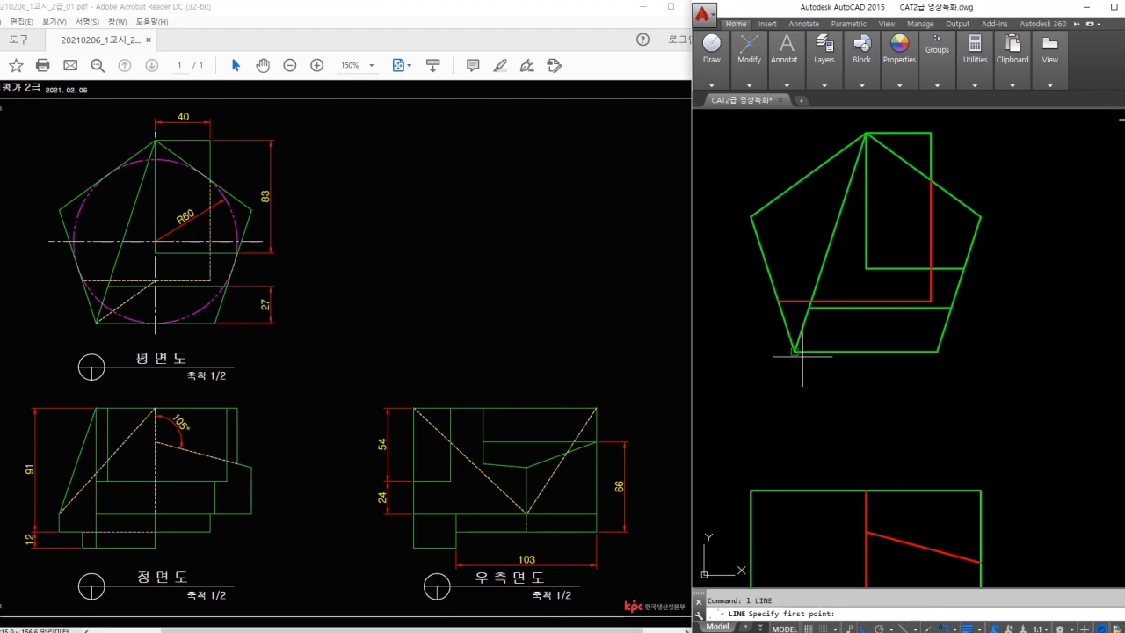
scroll(831, 337, up, 4)
middle_drag(907, 250, 906, 275)
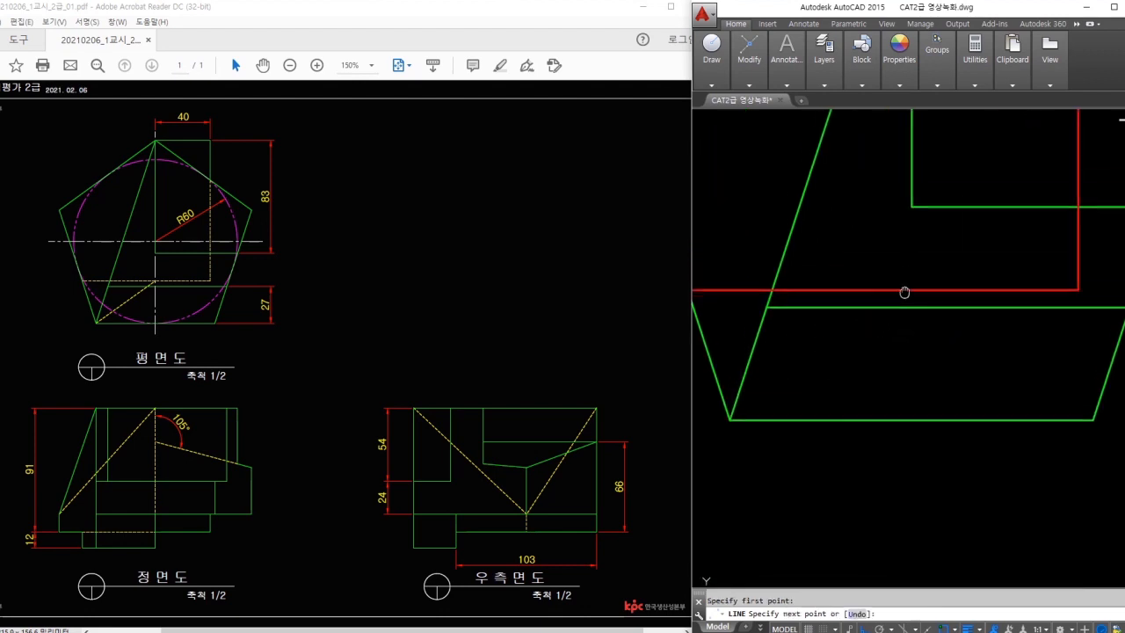
scroll(905, 339, down, 2)
key(Escape)
- Draw a sloped line from the helper line's upper end to the pentagon's bottom-left corner, and erase the helper line
key(space)
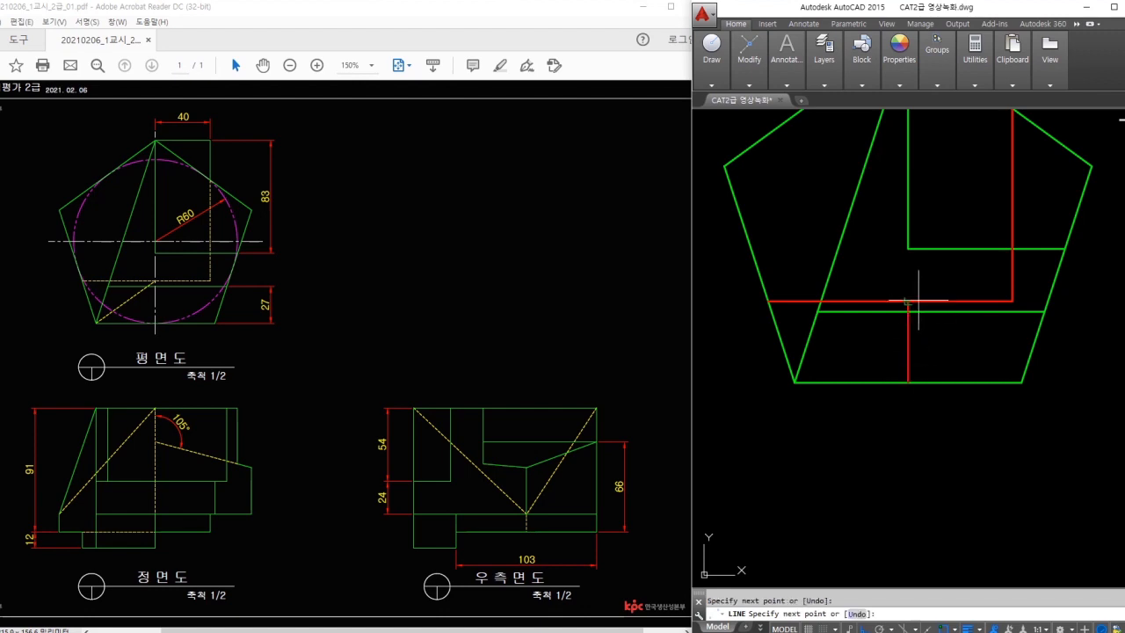
click(798, 379)
key(Escape)
text(e)
key(space)
click(908, 348)
key(space)
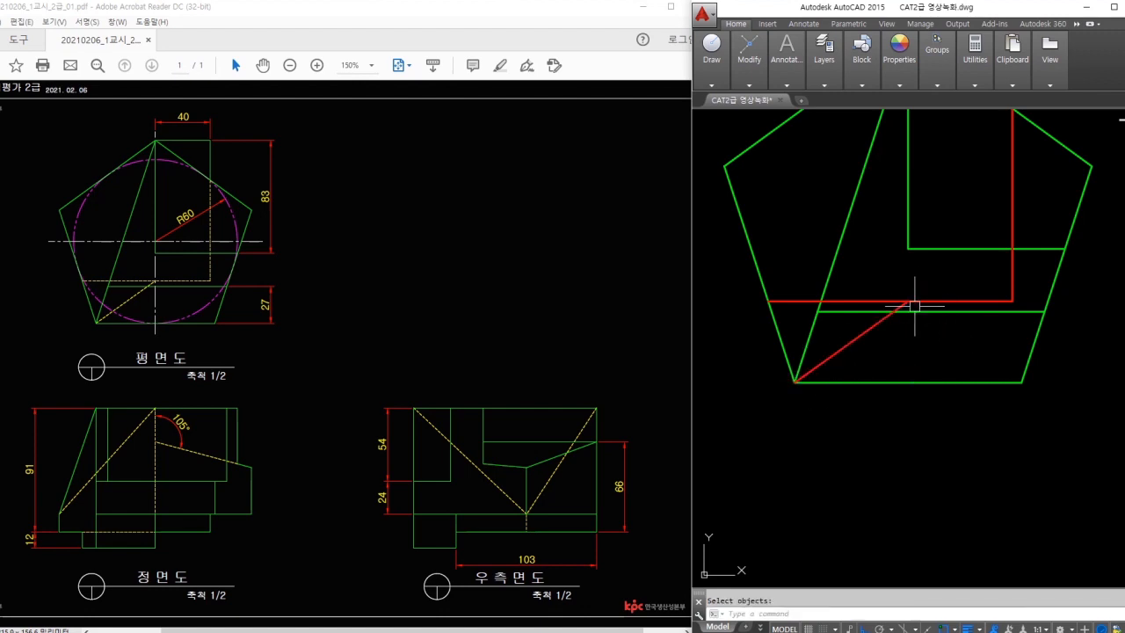
- Change the plan's three red lines to the yellow dashed hidden-line layer
drag(155, 279, 153, 278)
drag(157, 325, 160, 138)
click(1018, 281)
click(871, 304)
click(826, 80)
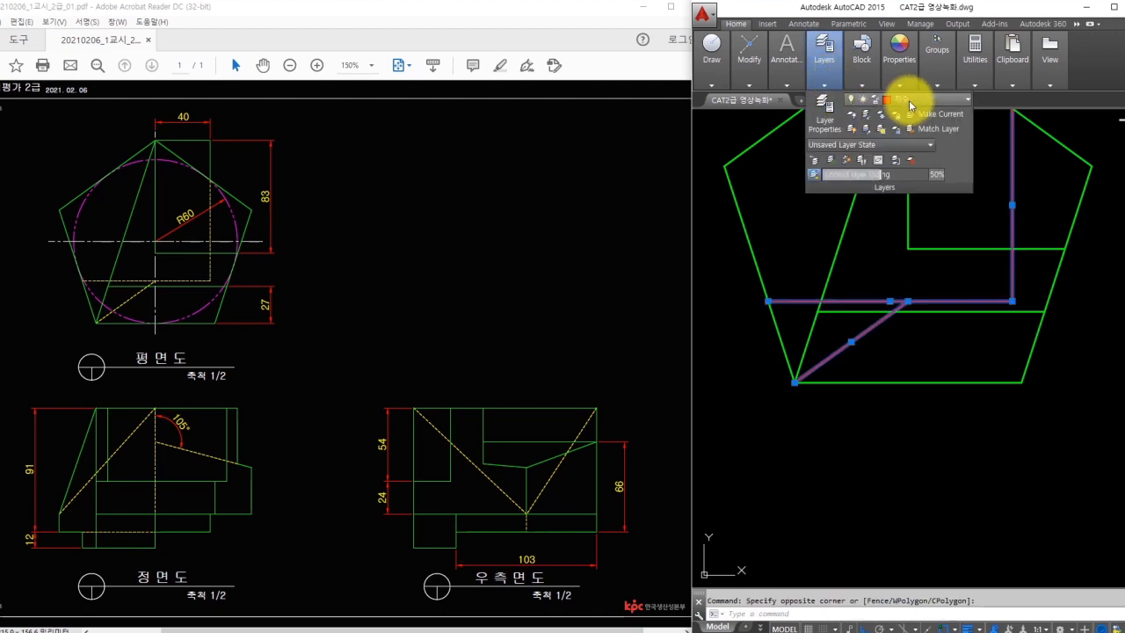
click(900, 99)
click(908, 189)
mouse_move(908, 196)
middle_down()
mouse_move(906, 225)
mouse_move(945, 334)
mouse_move(961, 344)
middle_up()
key(Escape)
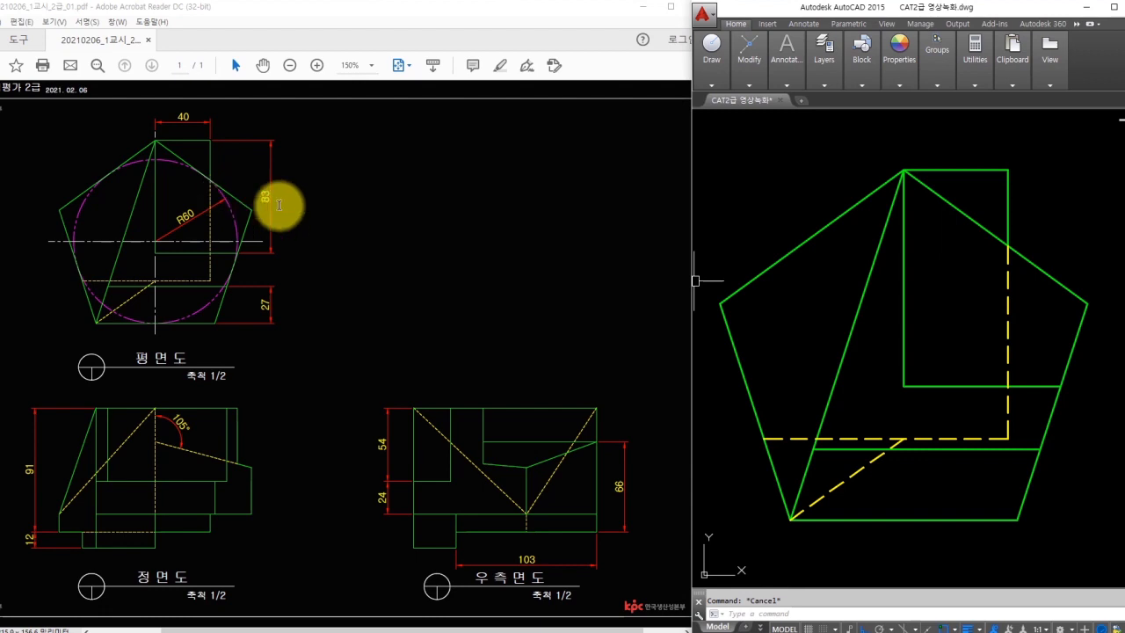
- Examine how the front view's left vertical edge aligns with the pentagon's bottom-left corner in the reference drawing
scroll(1004, 470, down, 3)
middle_drag(1005, 470, 970, 256)
middle_drag(959, 385, 944, 277)
scroll(900, 337, up, 2)
middle_drag(901, 334, 913, 343)
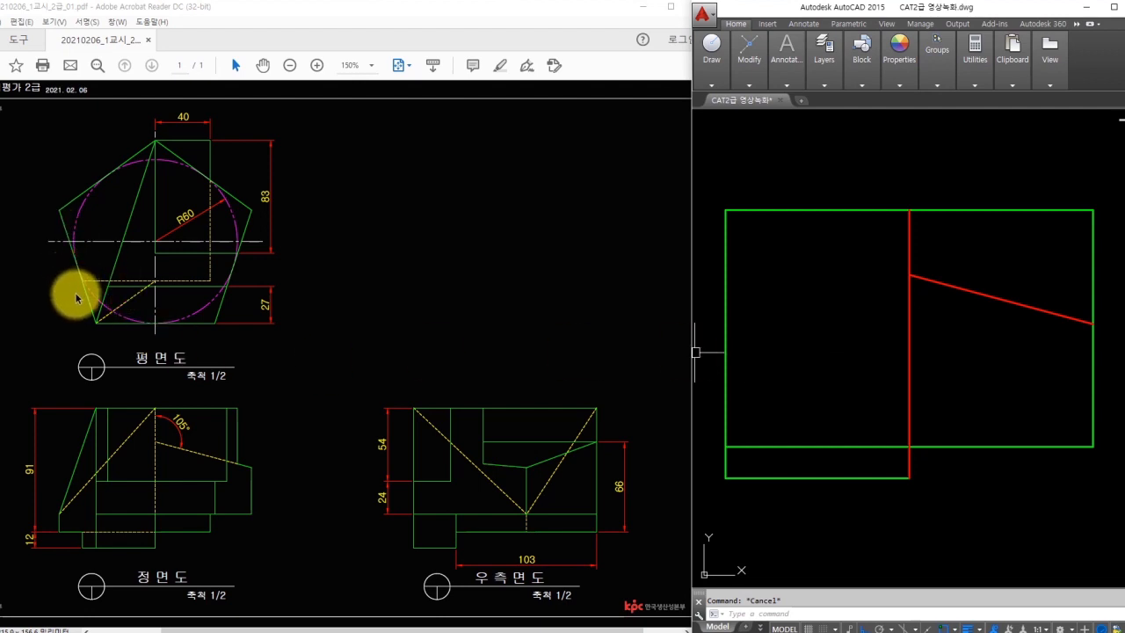
drag(97, 411, 98, 544)
key(Escape)
ctrl+shift+drag(95, 323, 56, 342)
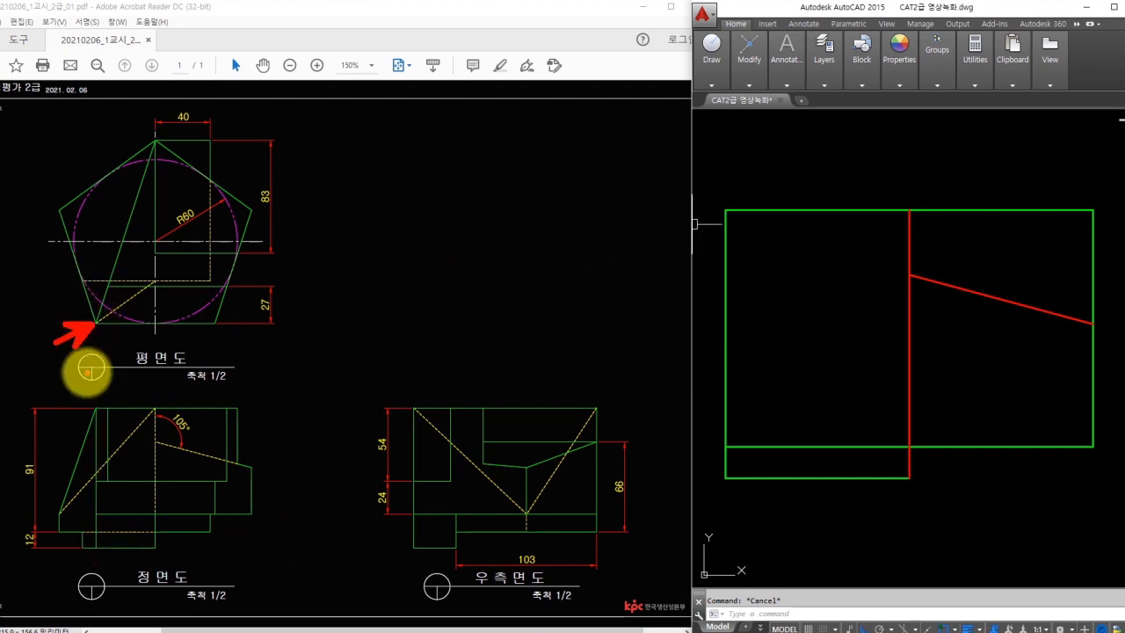
- Project a vertical line from the pentagon's bottom-left corner down past the bottom of the front view
key(Escape)
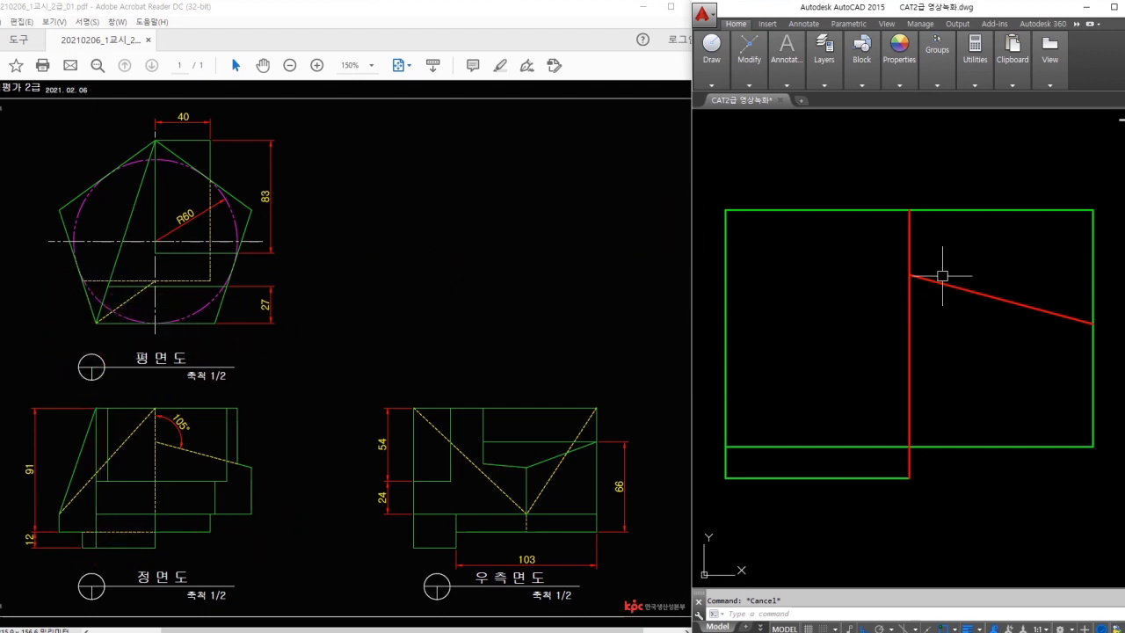
scroll(914, 255, down, 2)
middle_drag(913, 255, 917, 337)
text(l)
key(space)
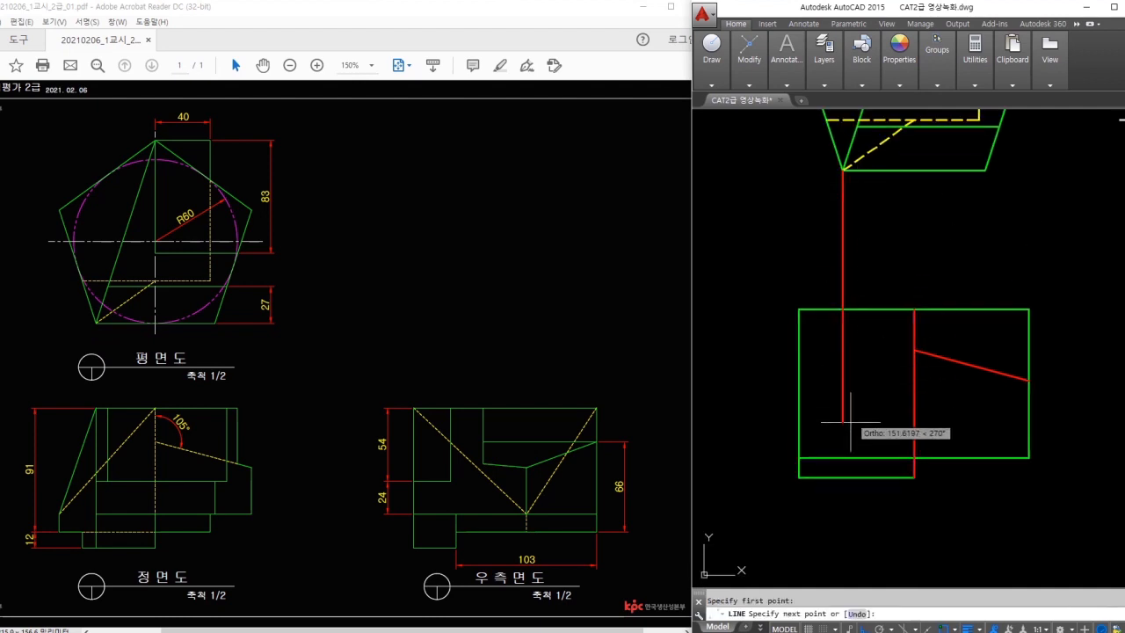
click(843, 501)
key(space)
- Trim the projected vertical line to the front view outline and match its properties to the green outline
text(tr)
key(space)
key(space)
key(Escape)
key(space)
key(space)
click(844, 296)
key(Escape)
text(ma)
key(space)
click(857, 310)
click(843, 322)
key(Escape)
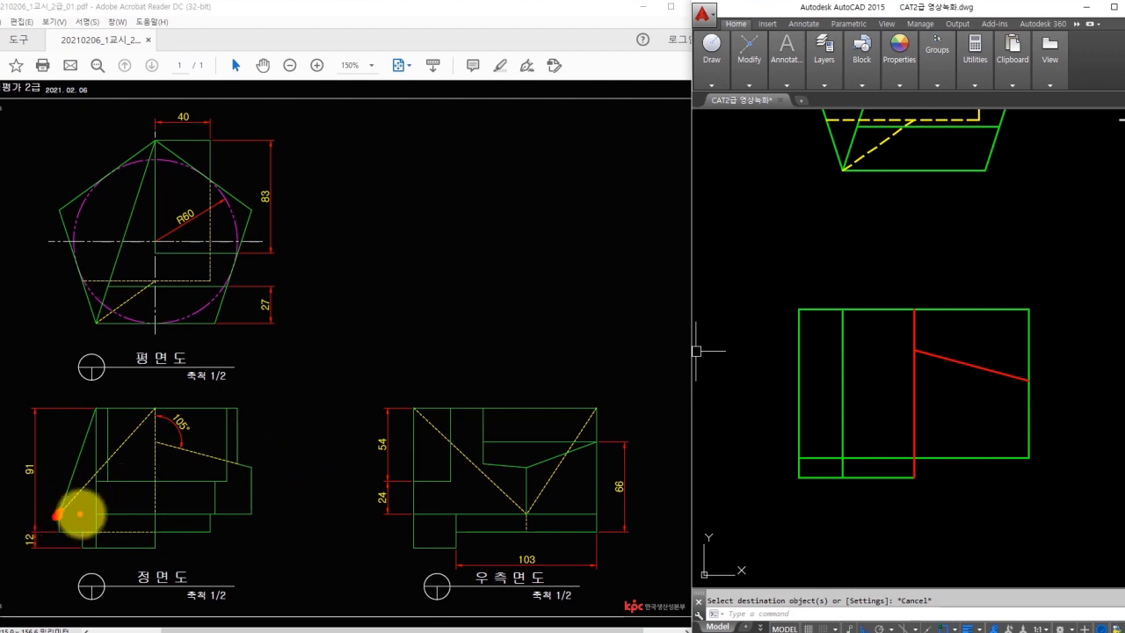
- Project a horizontal line from the right side view's edge at the base of the 24 dimension across the front view
drag(419, 515, 57, 514)
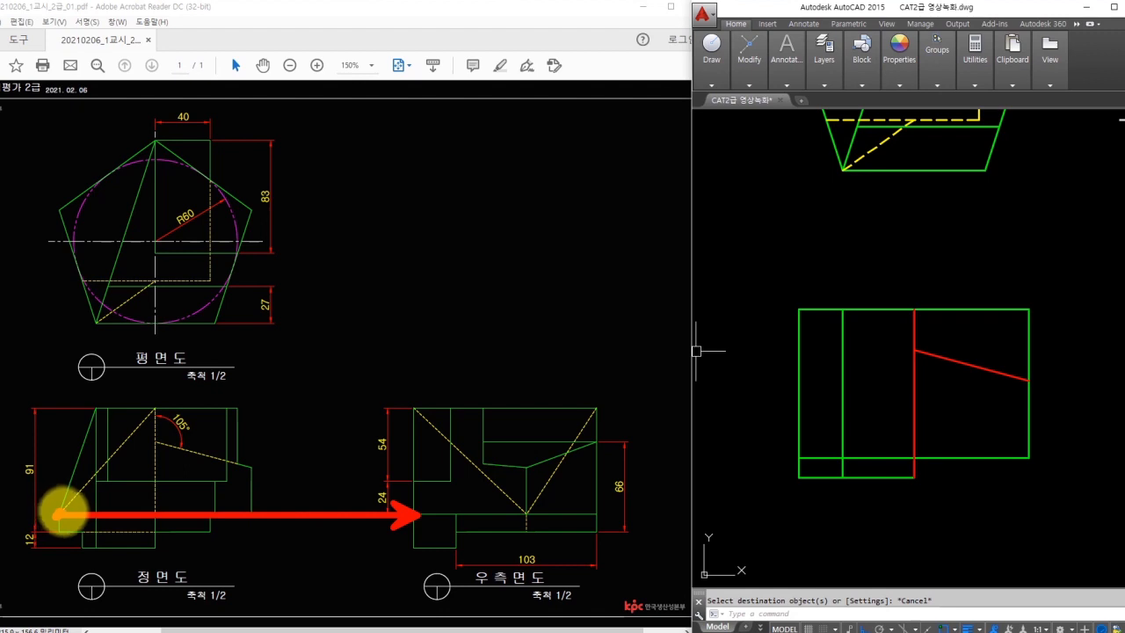
key(Escape)
middle_drag(951, 520, 816, 484)
text(l)
key(Return)
key(Escape)
text(e)
key(Return)
click(1097, 381)
key(Return)
key(Escape)
click(1065, 401)
middle_drag(826, 325, 974, 328)
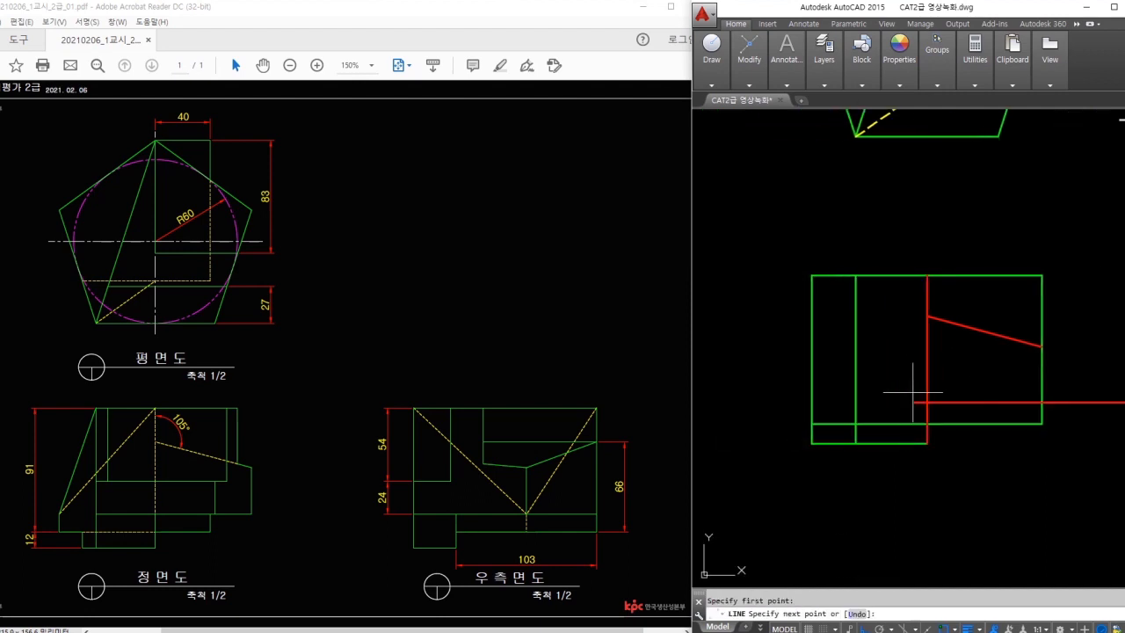
click(777, 397)
key(Return)
- Draw a sloped line from the projected line's intersection with the front view's left edge to the inner vertical line's top end
key(Return)
click(812, 403)
click(856, 276)
key(Escape)
- Trim the front view's top-left corner outside the sloped line and erase the horizontal projection line
text(tr)
key(Return)
key(Return)
click(818, 257)
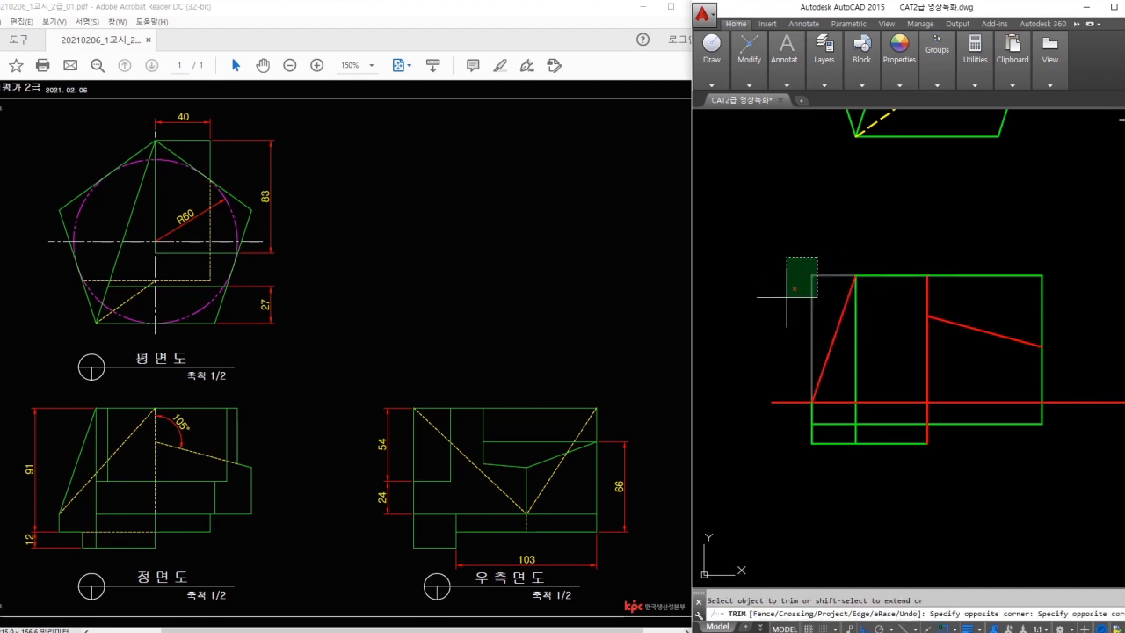
click(786, 299)
key(Escape)
click(794, 401)
text(e)
key(Return)
- Match the front view's red sloped line to the green outline properties
text(m)
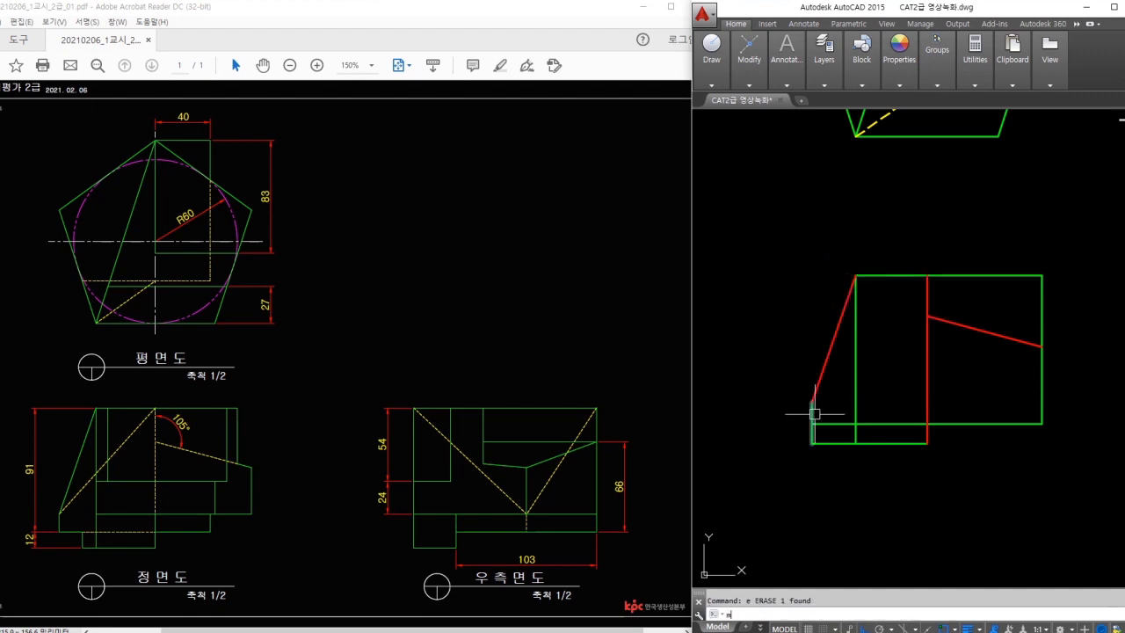
text(a)
key(Return)
click(813, 413)
click(825, 384)
key(Escape)
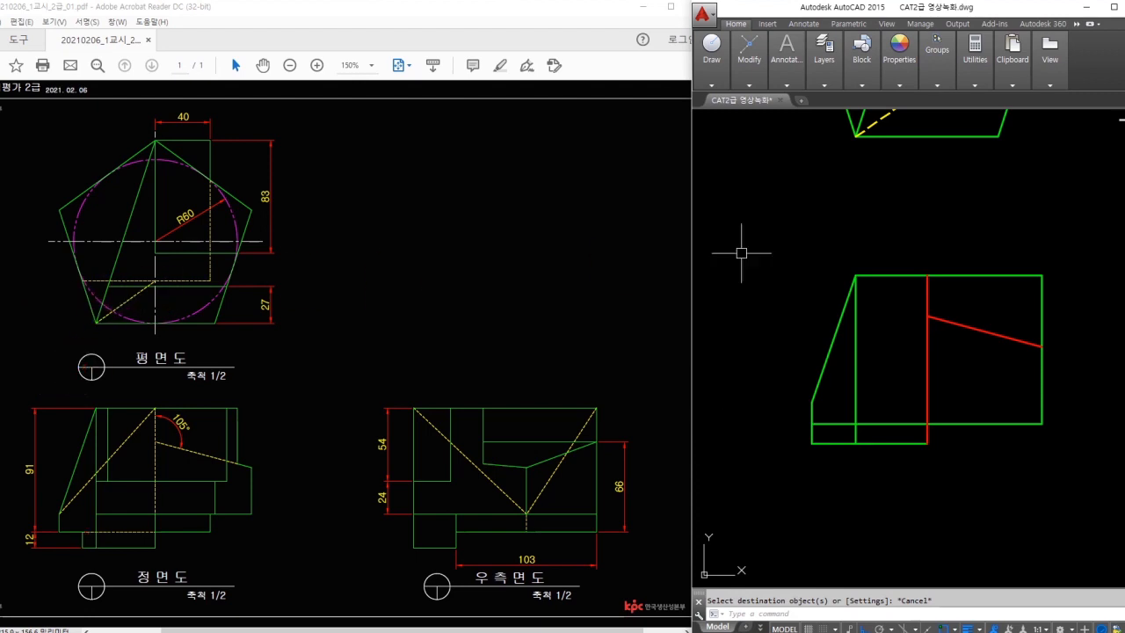
- Project a vertical line from the left end of the plan's dashed horizontal line down past the front view's bottom edge
middle_drag(901, 211, 904, 382)
scroll(904, 381, up, 3)
middle_drag(902, 436, 897, 256)
middle_drag(895, 412, 884, 229)
middle_drag(868, 502, 850, 440)
click(866, 450)
key(Escape)
- Trim the front view's bottom-left corner and the projected line so only the lower block's left edge remains
text(tr)
key(space)
key(space)
click(841, 434)
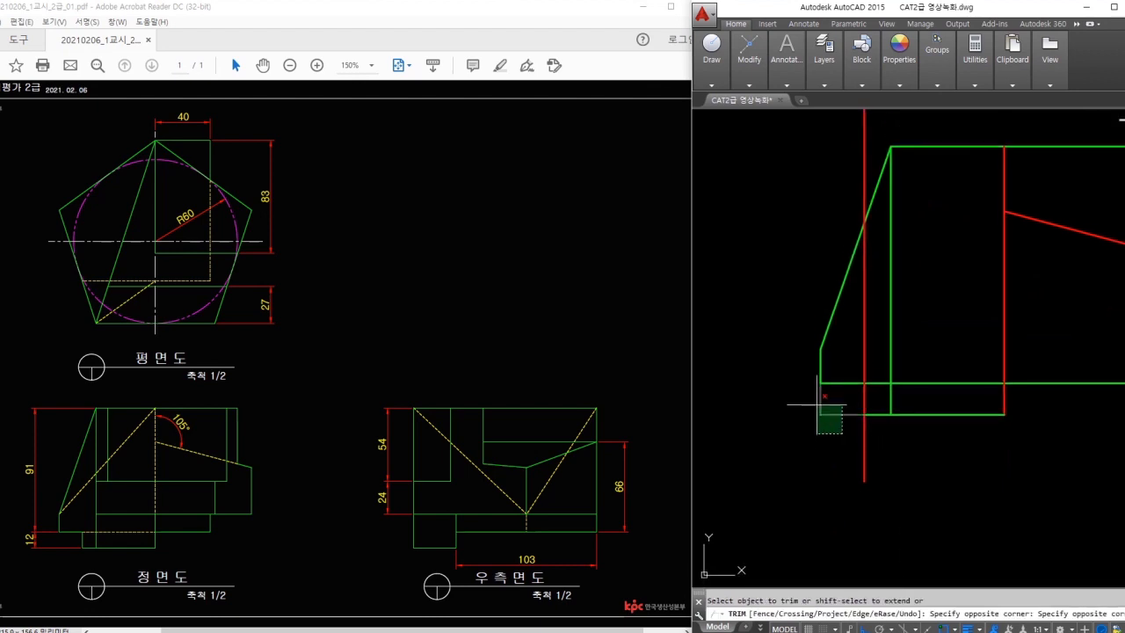
click(818, 404)
click(865, 367)
click(864, 444)
key(Escape)
- Match the lower block's red left edge to the green outline properties
text(ma)
key(space)
click(877, 415)
click(866, 402)
key(Escape)
- Trim the horizontal edge above the lower block where it extends beyond the red vertical line
text(tr)
key(space)
key(space)
key(Escape)
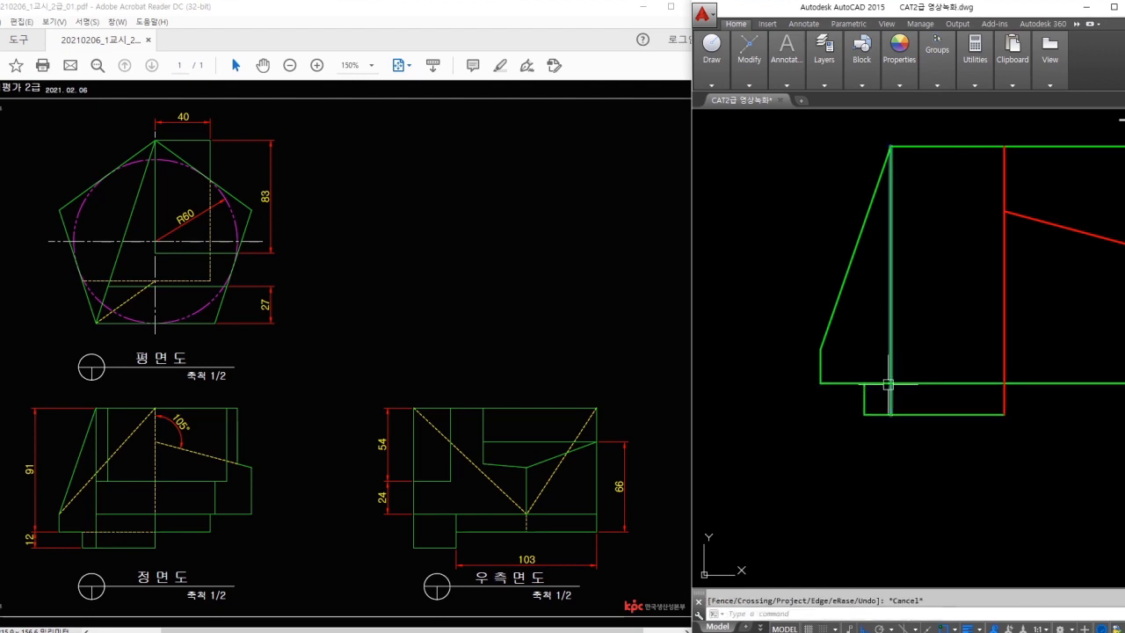
text(tr)
key(space)
key(space)
key(Escape)
- Change the lower block's top edge to the yellow dashed hidden-line layer
click(912, 384)
click(824, 53)
click(906, 99)
click(910, 188)
key(Escape)
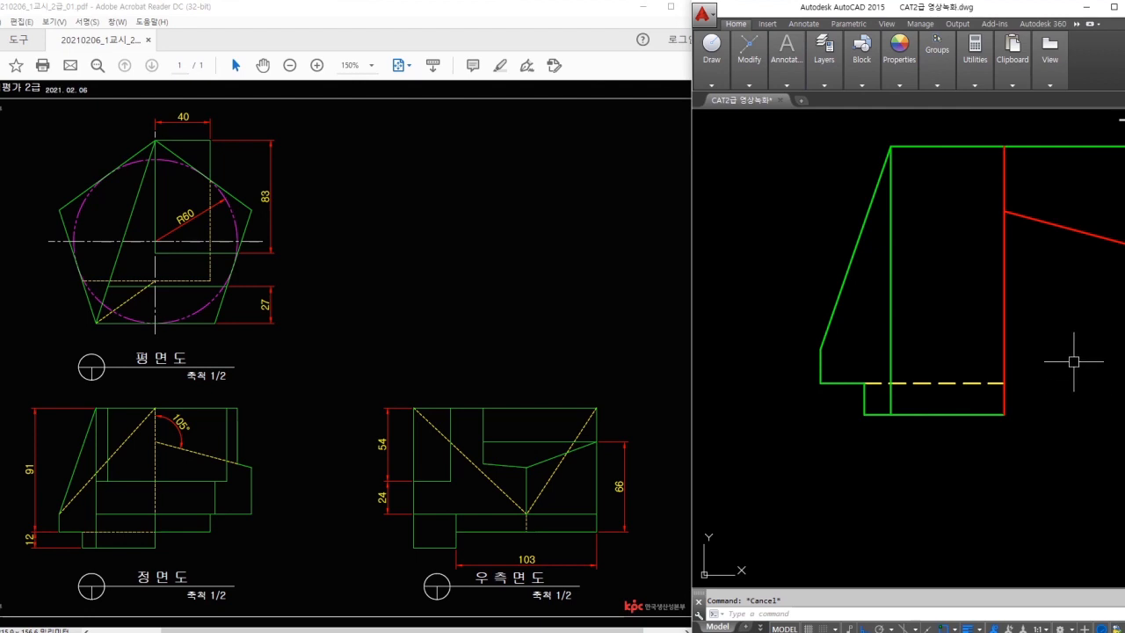
- Draw a diagonal from the left slope's lower end to the red vertical line's top end, and match it to the dashed hidden line
middle_drag(1074, 361, 1032, 398)
click(790, 406)
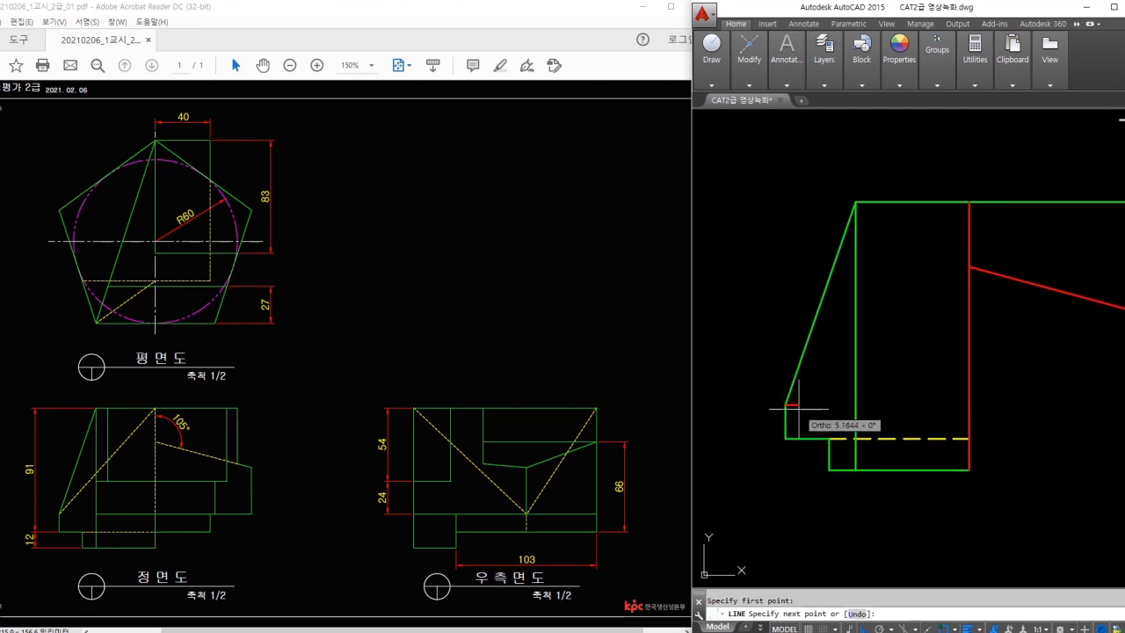
click(969, 211)
key(Escape)
text(ma)
key(space)
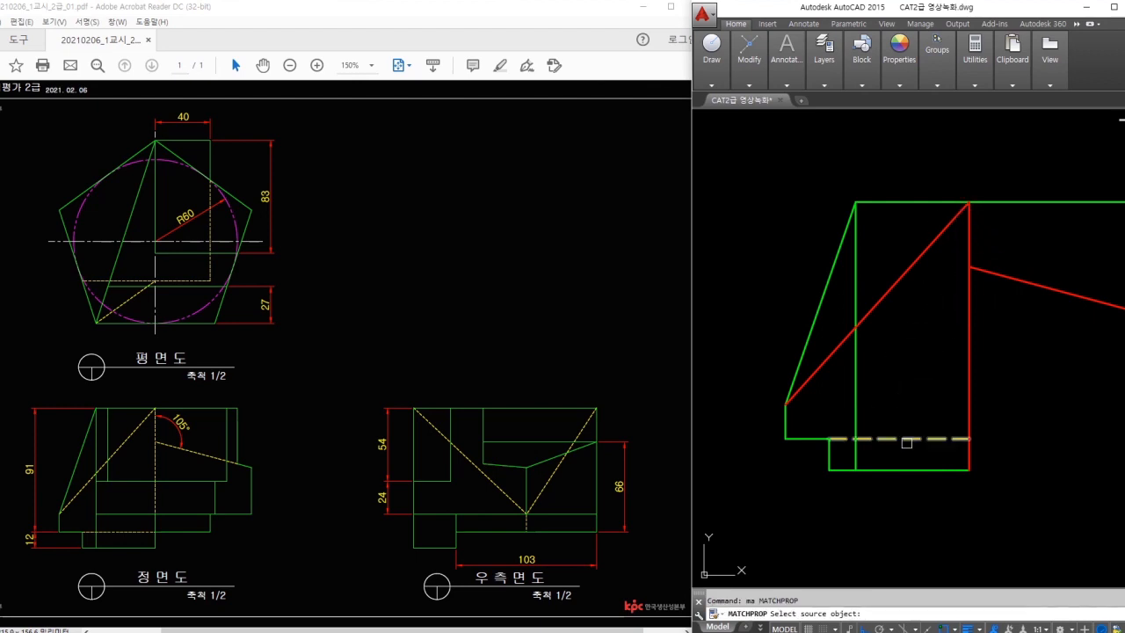
click(912, 438)
click(887, 286)
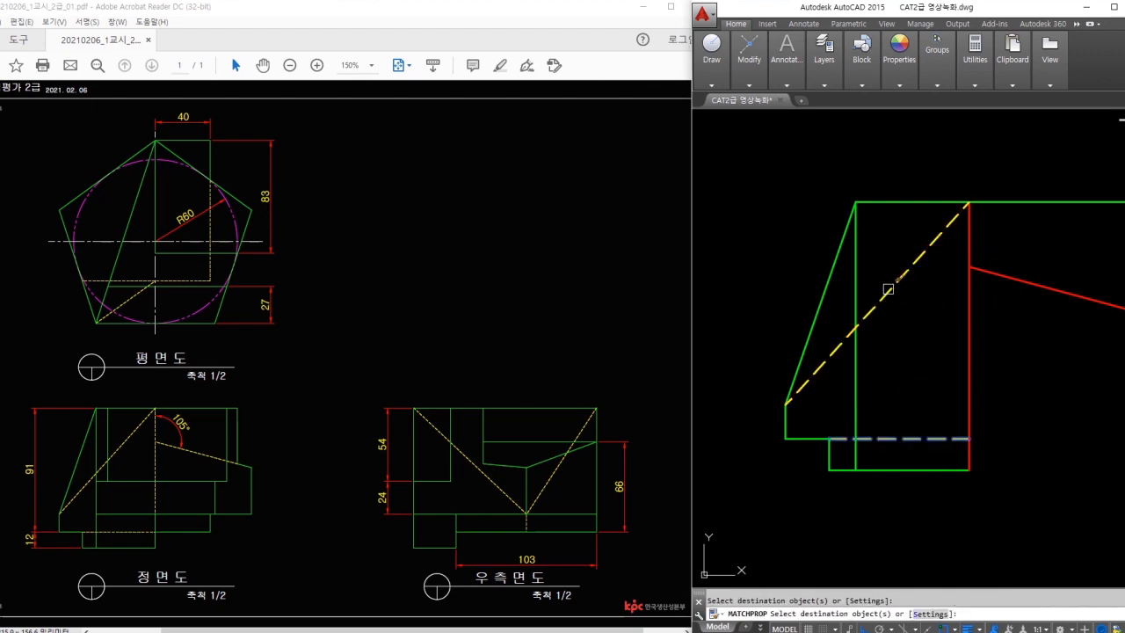
key(Escape)
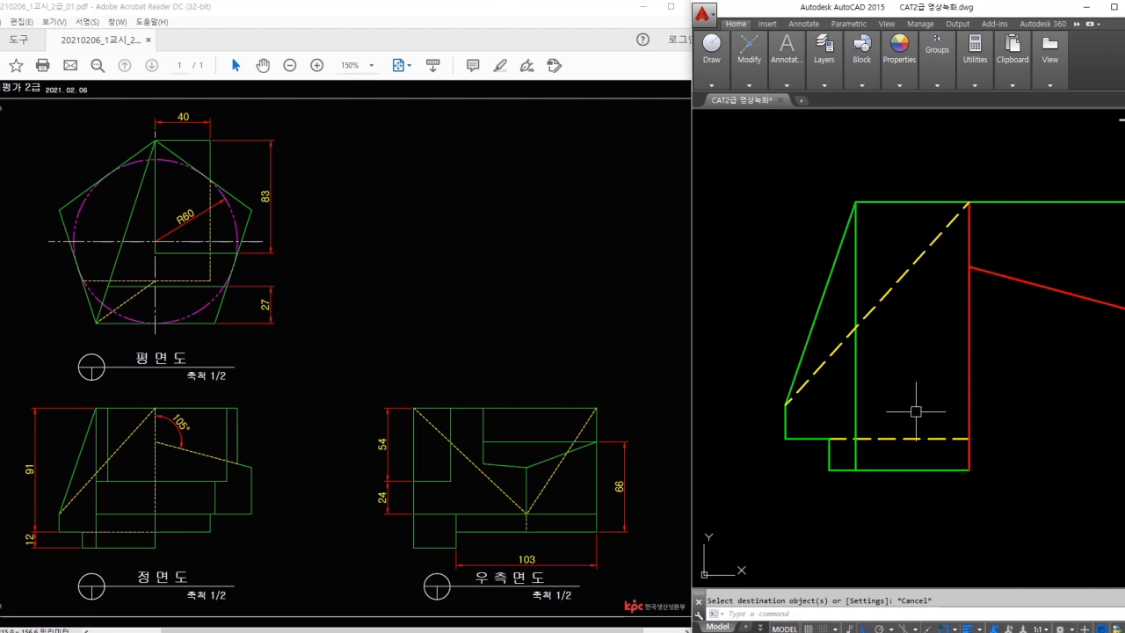
- Project a vertical line from the lower end of the plan's dashed vertical line down past the front view's bottom edge
mouse_move(156, 532)
mouse_down()
mouse_move(210, 531)
mouse_move(209, 515)
mouse_move(211, 527)
mouse_up()
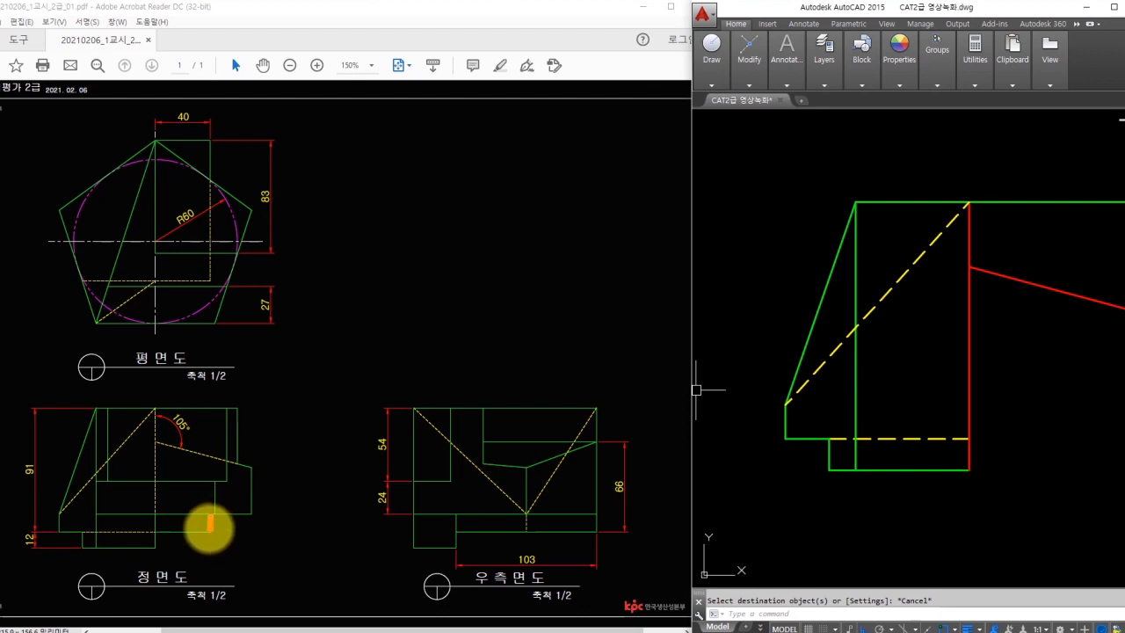
drag(210, 139, 209, 279)
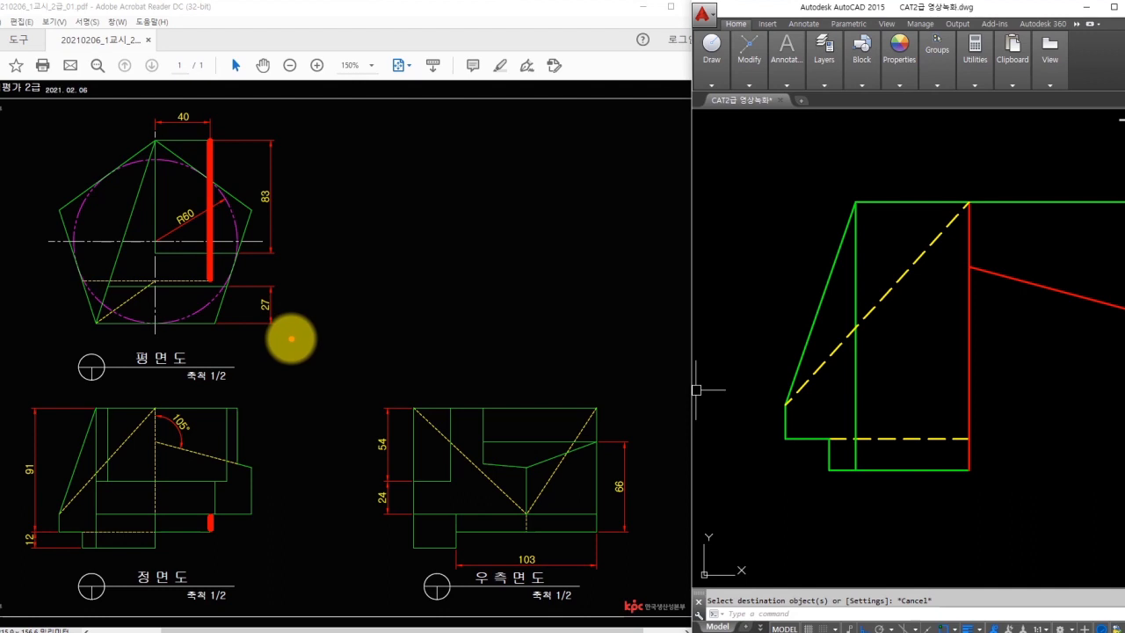
scroll(985, 387, down, 2)
text(l)
key(Return)
click(1022, 538)
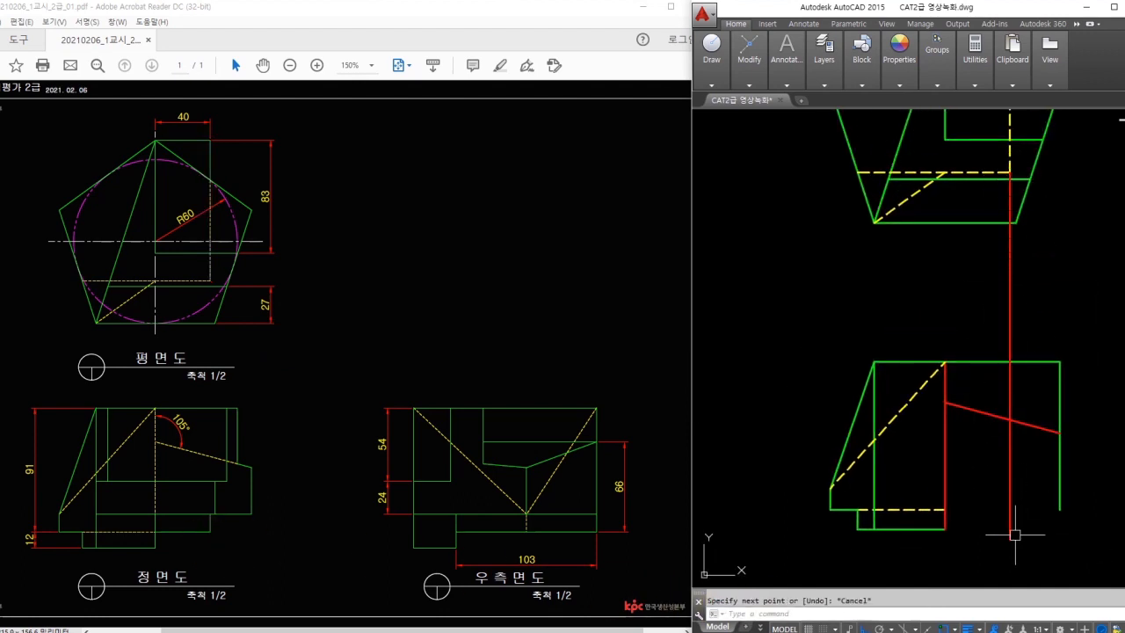
key(Escape)
scroll(1022, 538, up, 2)
middle_drag(954, 510, 923, 500)
text(tr)
key(Return)
key(Escape)
- Draw a horizontal line from the dashed line's right end to the projected vertical, and fillet the two into a sharp corner
text(l)
key(Return)
click(868, 482)
click(971, 482)
key(Escape)
text(f)
key(Return)
click(951, 479)
click(974, 468)
key(Escape)
- Match the new red horizontal bottom line to the front view's green outline properties
click(1052, 479)
key(Escape)
text(m)
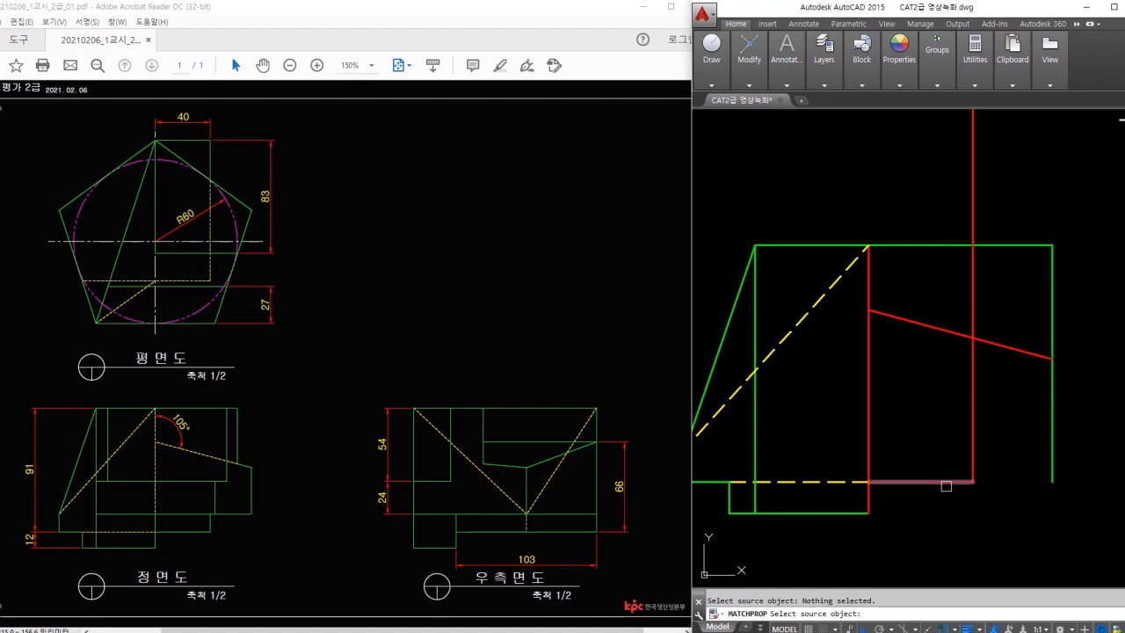
key(Escape)
key(space)
click(1055, 480)
click(950, 483)
key(Escape)
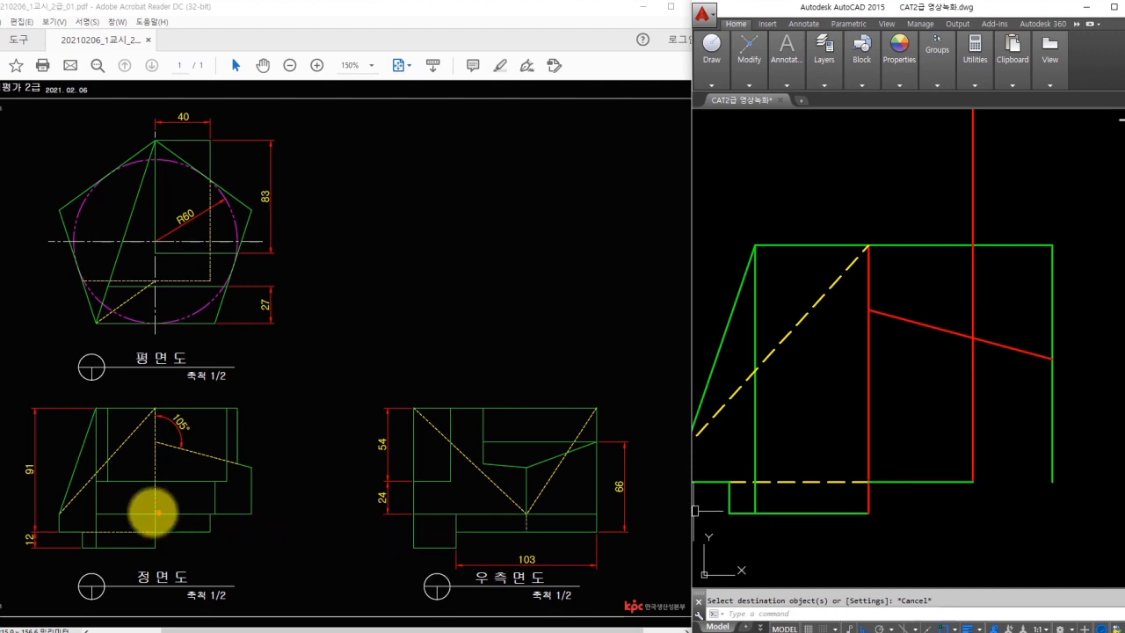
- Draw a horizontal line from the right side view's edge at the base of the 24 dimension to the front view's inner left vertical
mouse_move(98, 515)
mouse_down()
mouse_move(292, 515)
mouse_move(254, 514)
mouse_up()
drag(404, 512, 479, 512)
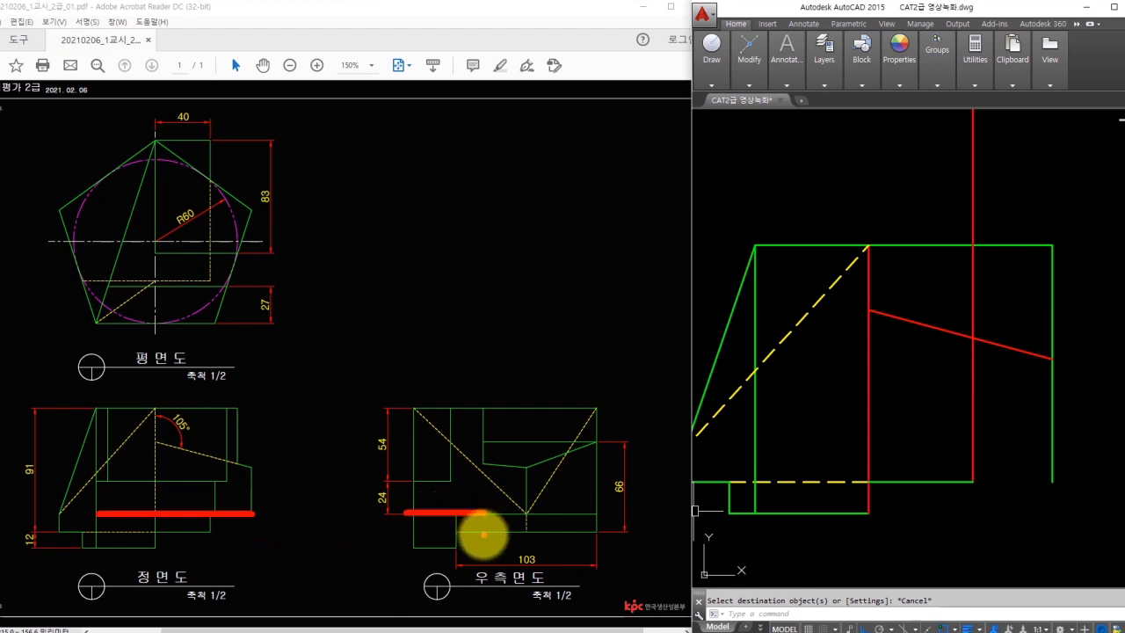
scroll(1017, 447, down, 2)
text(l)
key(Return)
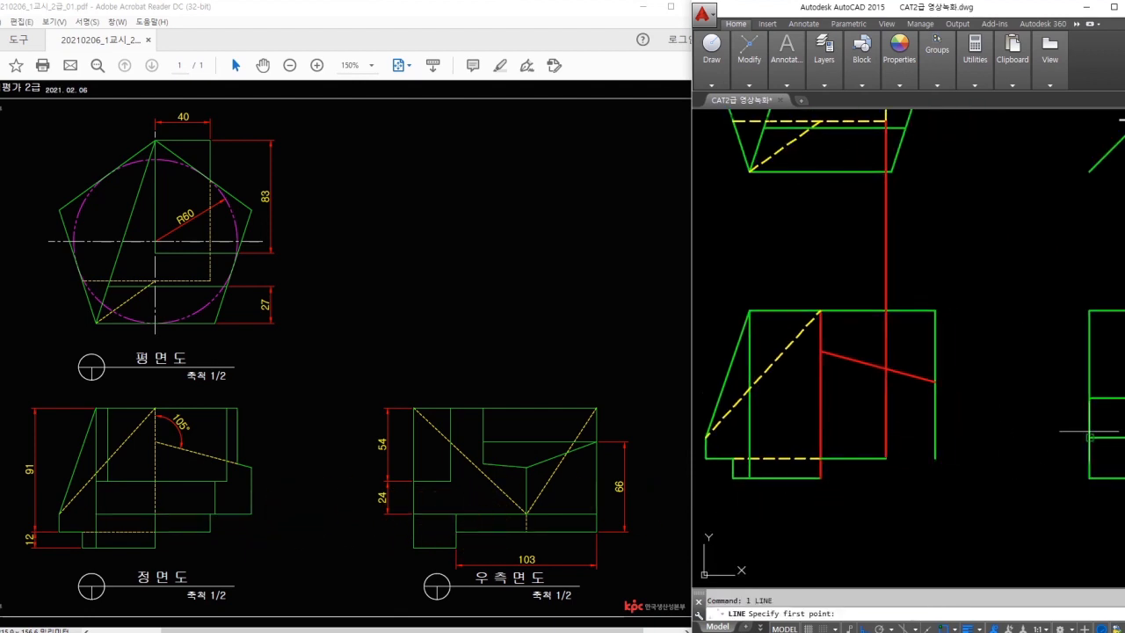
middle_drag(1094, 432, 1025, 429)
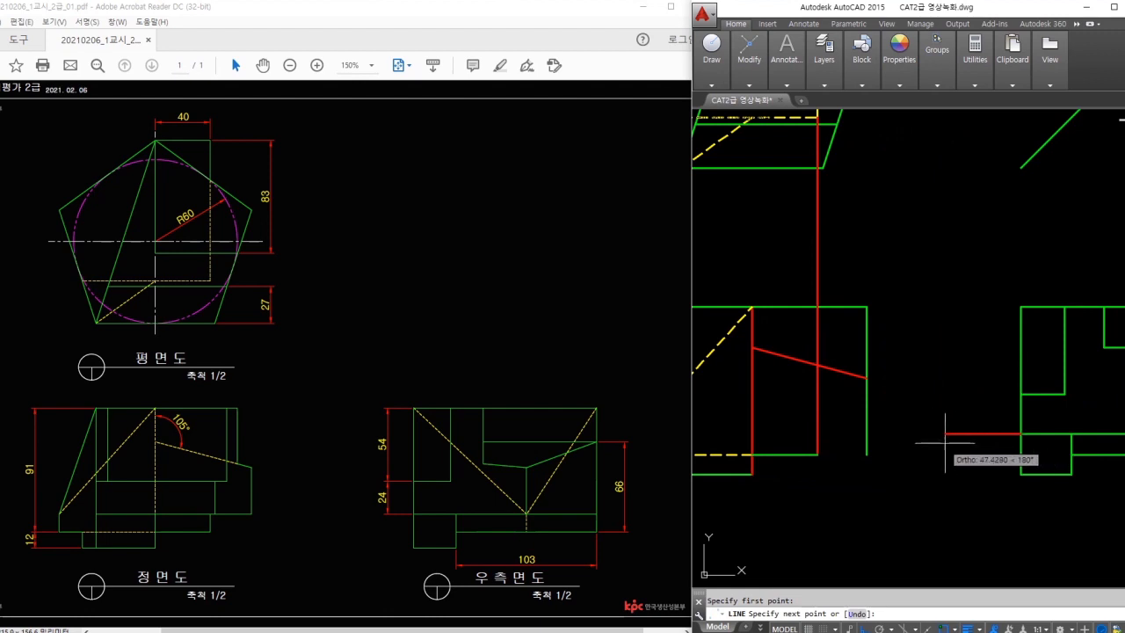
middle_drag(946, 442, 1044, 442)
scroll(858, 435, up, 2)
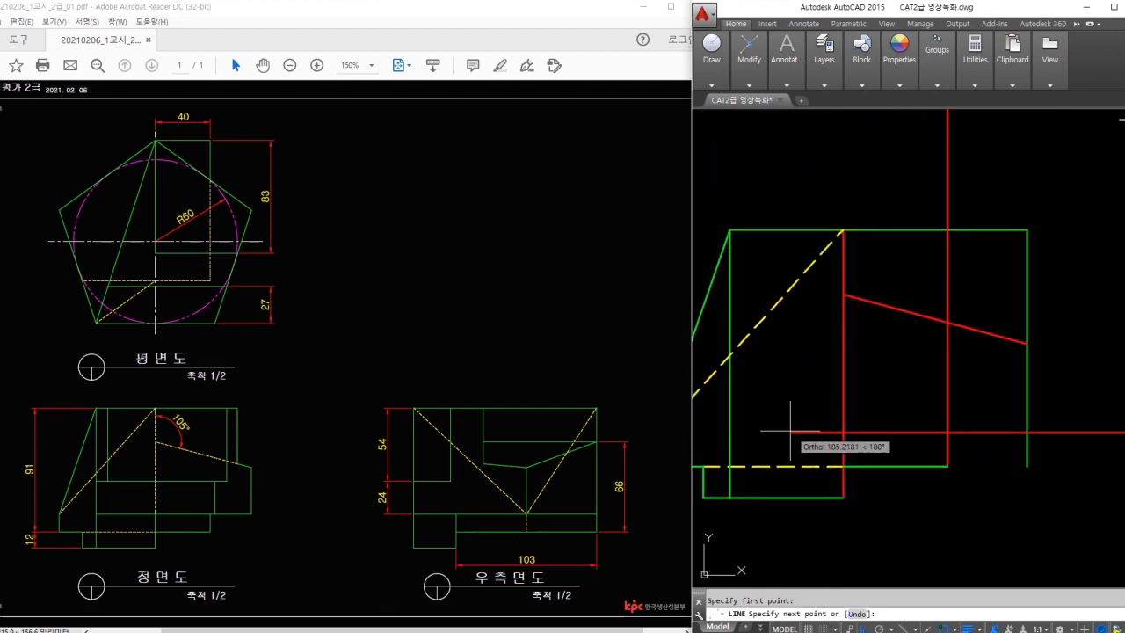
click(729, 432)
key(Escape)
text(tr)
key(Return)
key(Escape)
middle_drag(759, 446, 773, 423)
text(tr)
key(space)
click(1046, 385)
key(space)
key(Escape)
key(Escape)
- Fillet the projected horizontal line and the front view's right vertical edge into a sharp corner
text(f)
key(space)
click(1039, 394)
click(1022, 409)
key(Escape)
- Trim the projected vertical above the new horizontal line in the front view, using that horizontal line as the cutting edge
text(ma)
key(space)
click(1039, 363)
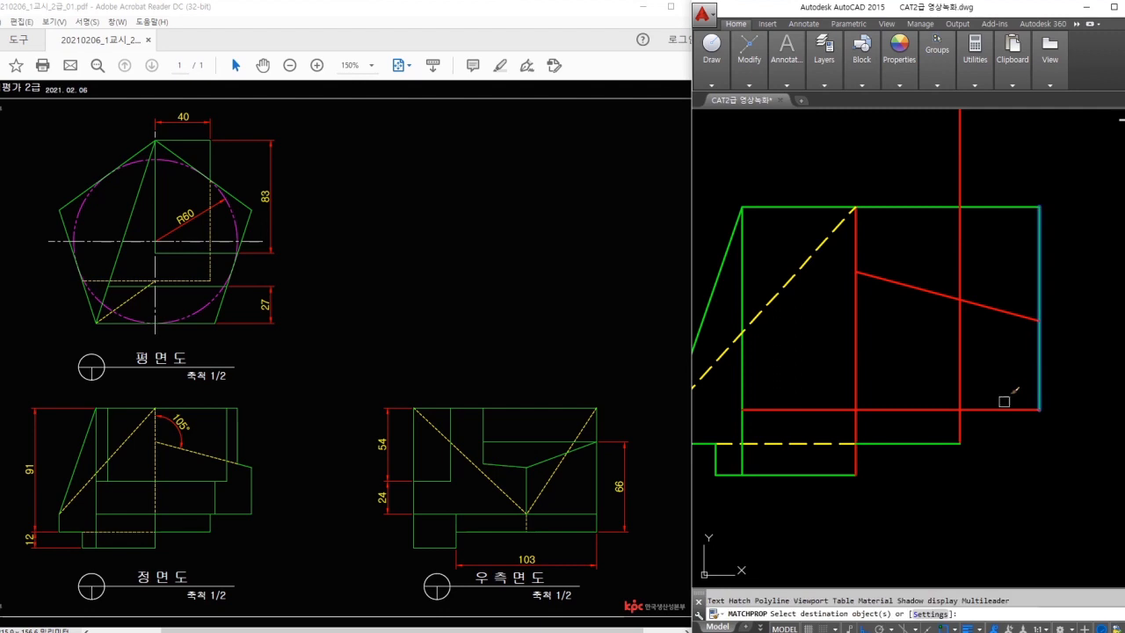
key(Escape)
text(tr)
key(space)
click(979, 409)
key(space)
click(964, 393)
key(Escape)
- Match the new horizontal line and the short trimmed vertical below it to the front view's green outline properties
text(ma)
key(space)
click(976, 408)
key(Escape)
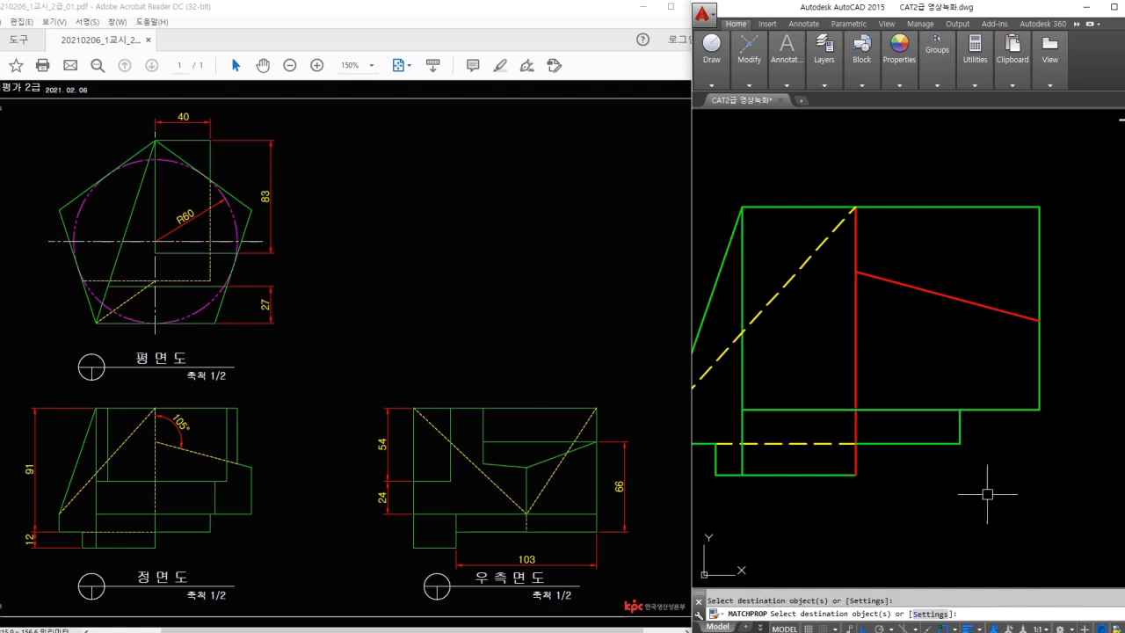
- Trim the front view's red centre vertical at the horizontal edge and match its lower segment to the green outline
text(tr)
key(space)
key(space)
key(Escape)
text(ma)
key(space)
click(868, 444)
click(859, 425)
key(Escape)
click(853, 468)
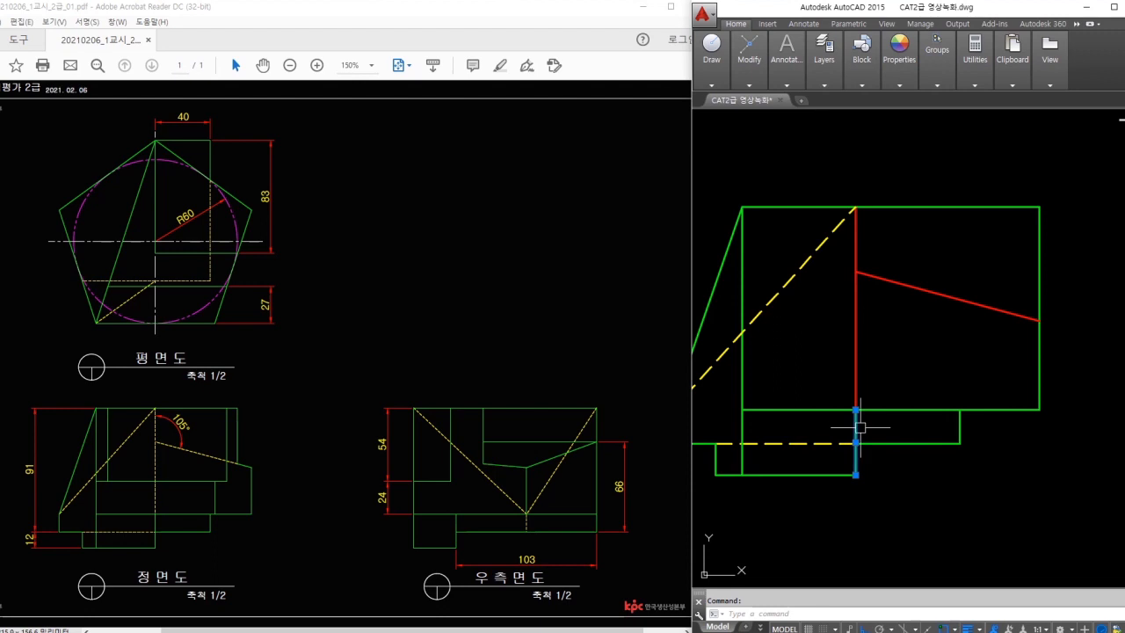
- Match the upper segment of the front view's centre vertical to the yellow dashed hidden line
text(ma)
key(space)
click(841, 441)
click(854, 397)
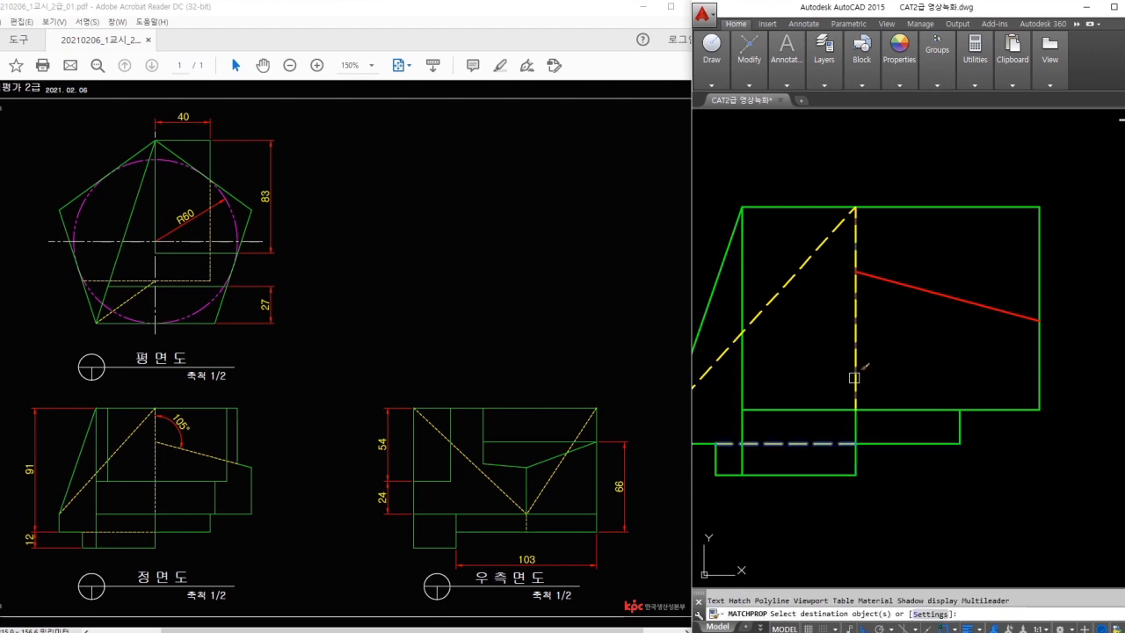
key(Escape)
middle_drag(861, 378, 887, 382)
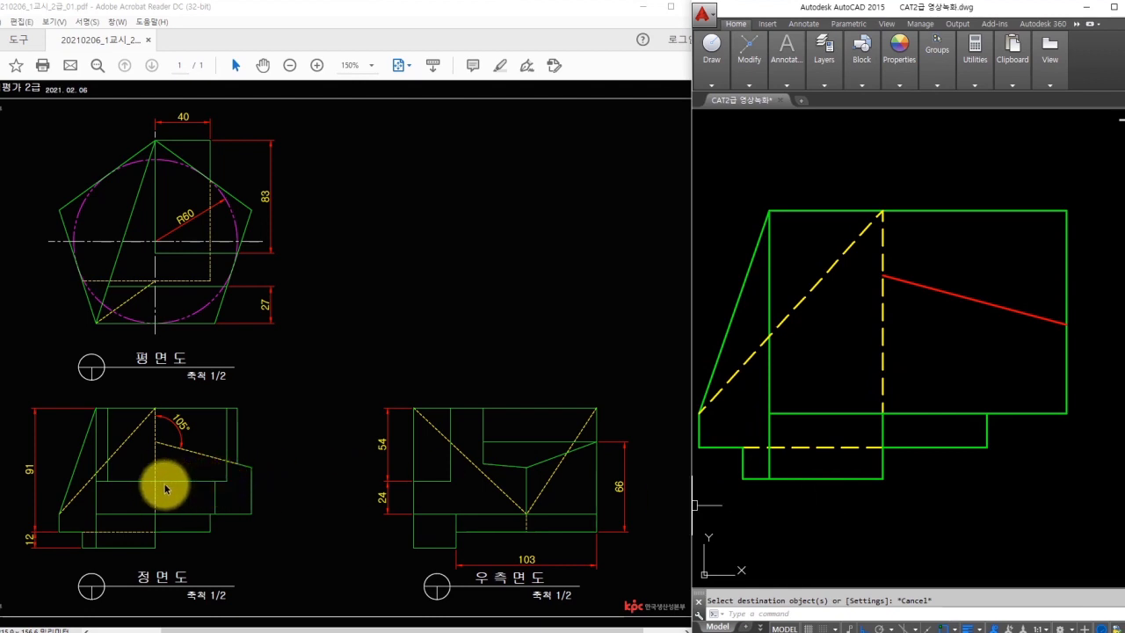
- Draw a horizontal line from the right side view's edge at the base of the 54 dimension into the front view
drag(91, 480, 229, 480)
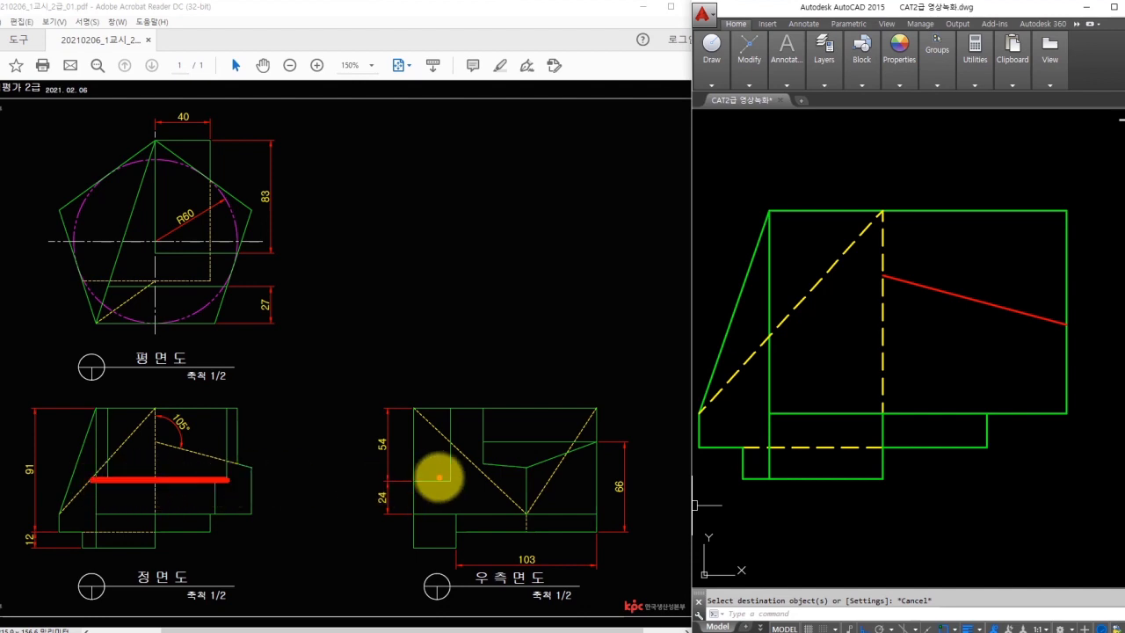
drag(416, 480, 292, 479)
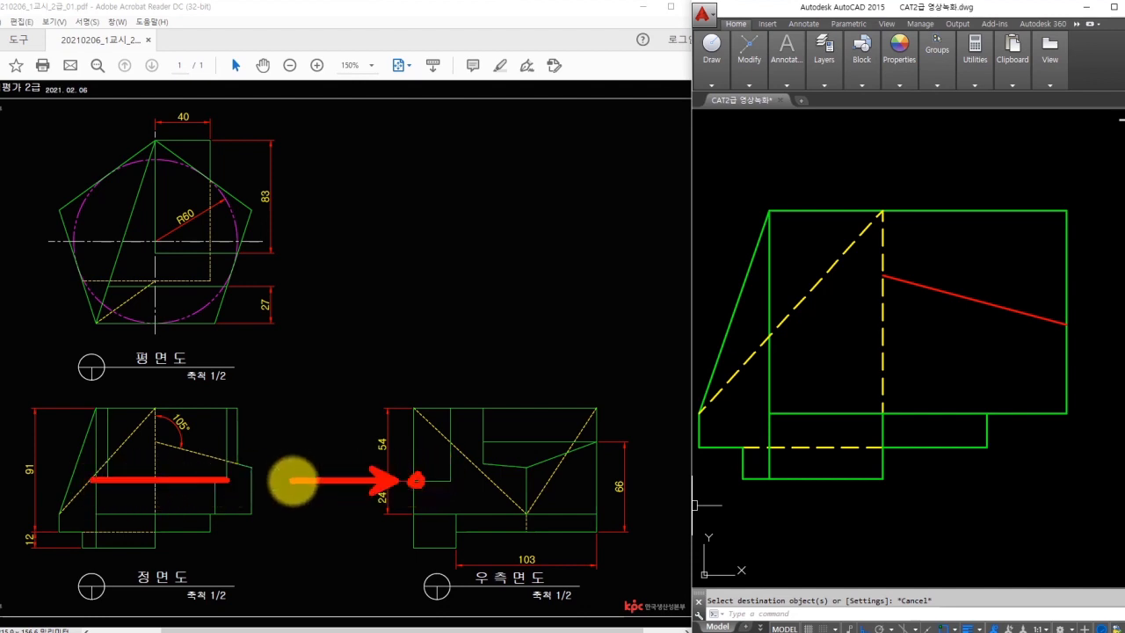
key(Escape)
scroll(914, 385, down, 2)
middle_drag(1046, 374, 886, 406)
text(l)
key(space)
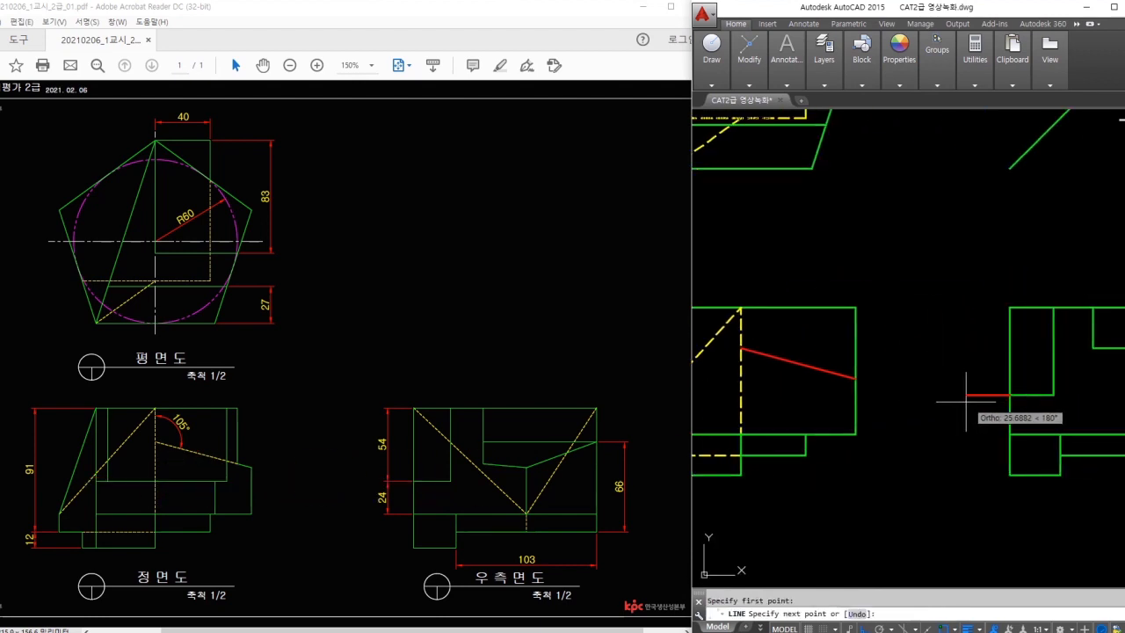
middle_drag(964, 395, 1094, 392)
scroll(823, 396, up, 2)
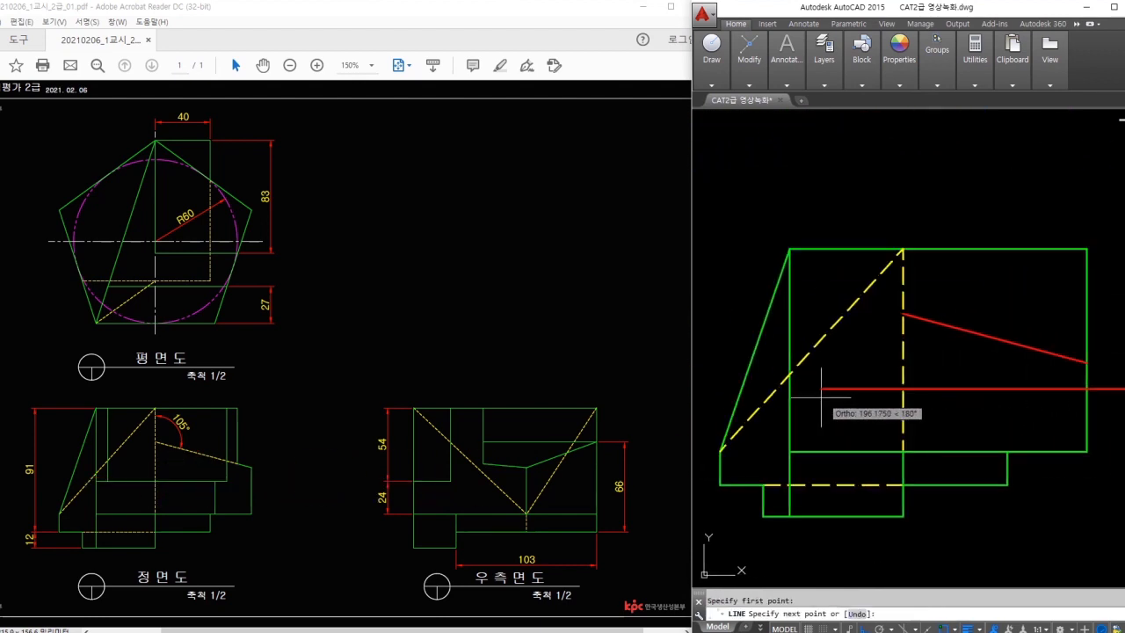
click(815, 392)
key(space)
- Trim the horizontal line's left end at the front view's inner left vertical
text(tr)
key(space)
key(space)
key(Escape)
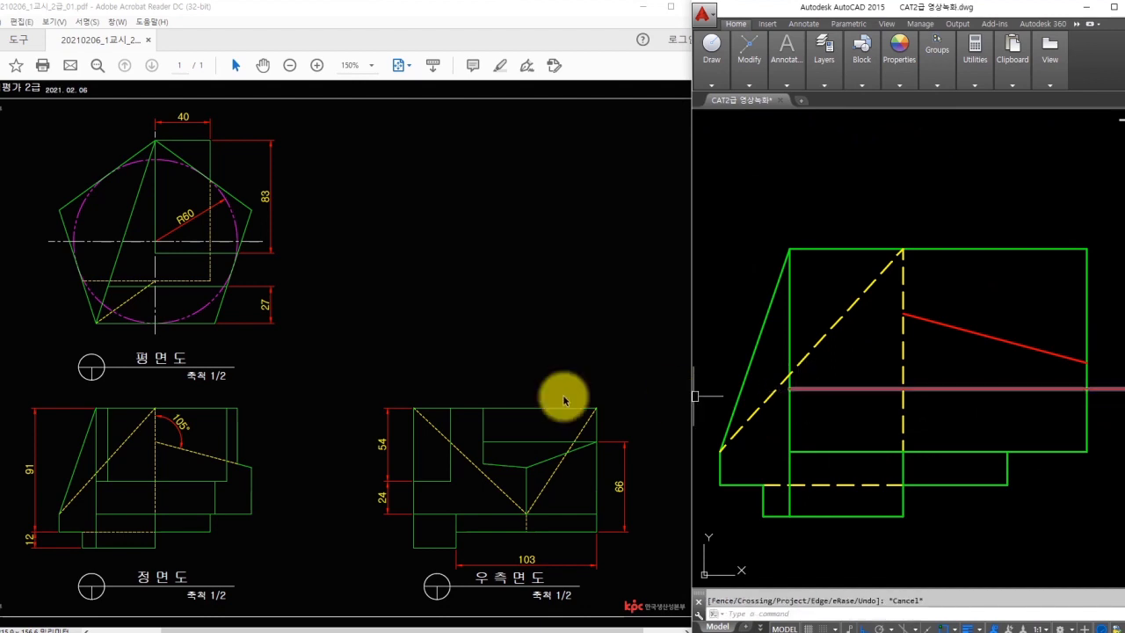
- Project a vertical line from the left end of the plan view's 27 edge down through the front view
drag(112, 477, 110, 409)
drag(114, 292, 142, 324)
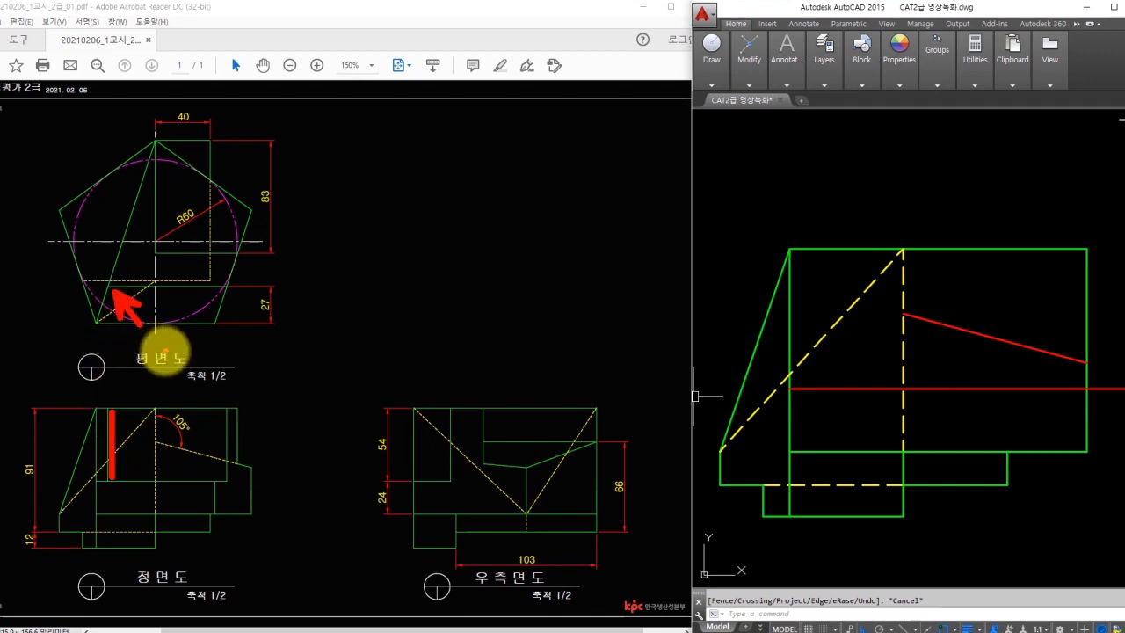
scroll(871, 322, down, 3)
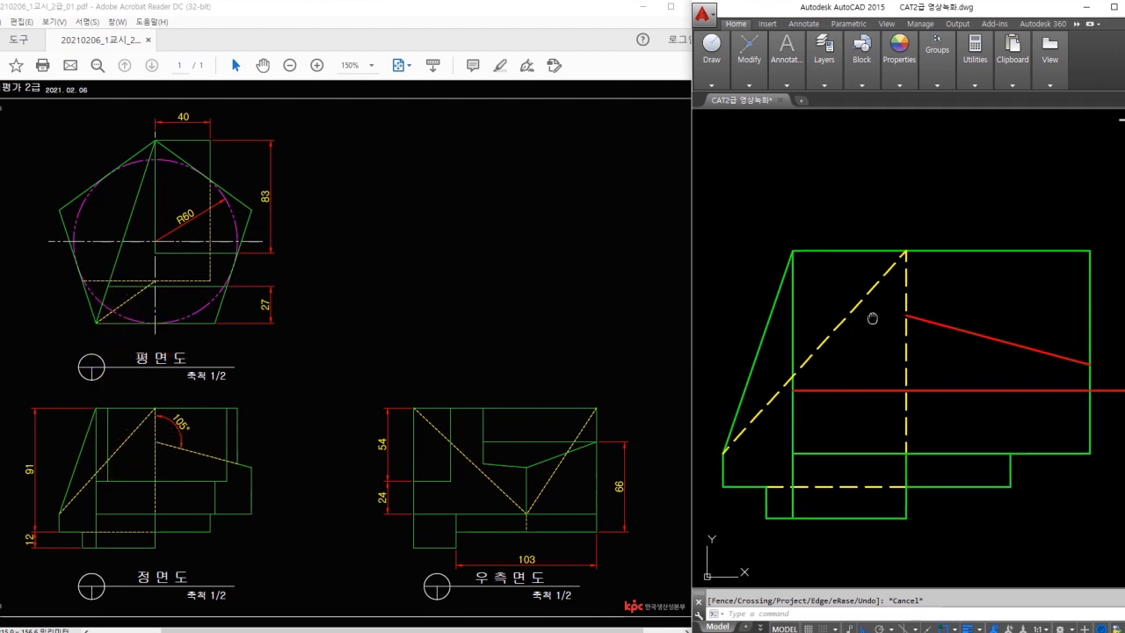
text(l)
key(Return)
click(841, 224)
scroll(846, 492, up, 2)
click(841, 477)
key(Escape)
- Trim the projected vertical so it runs only between the front view's top edge and the red horizontal line
text(tr)
key(Return)
key(Return)
click(826, 457)
key(Escape)
key(Return)
click(851, 293)
key(Return)
click(838, 283)
key(Escape)
key(Return)
key(Return)
click(838, 460)
key(Escape)
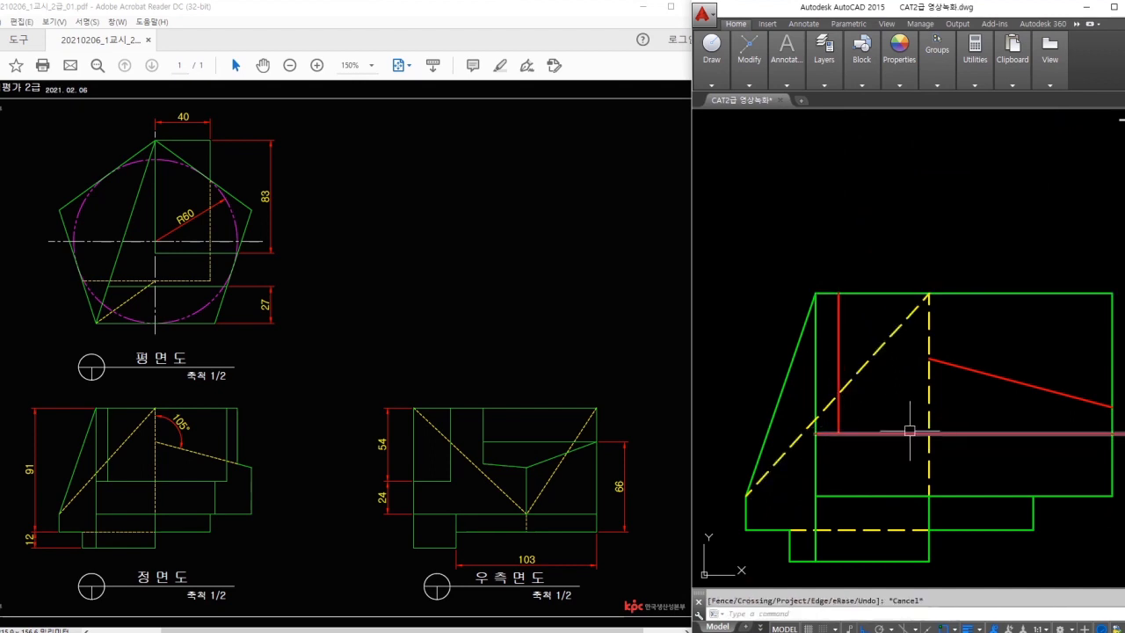
- Project a vertical line from the right end of the plan view's 27 edge down through the front view
drag(229, 478, 221, 409)
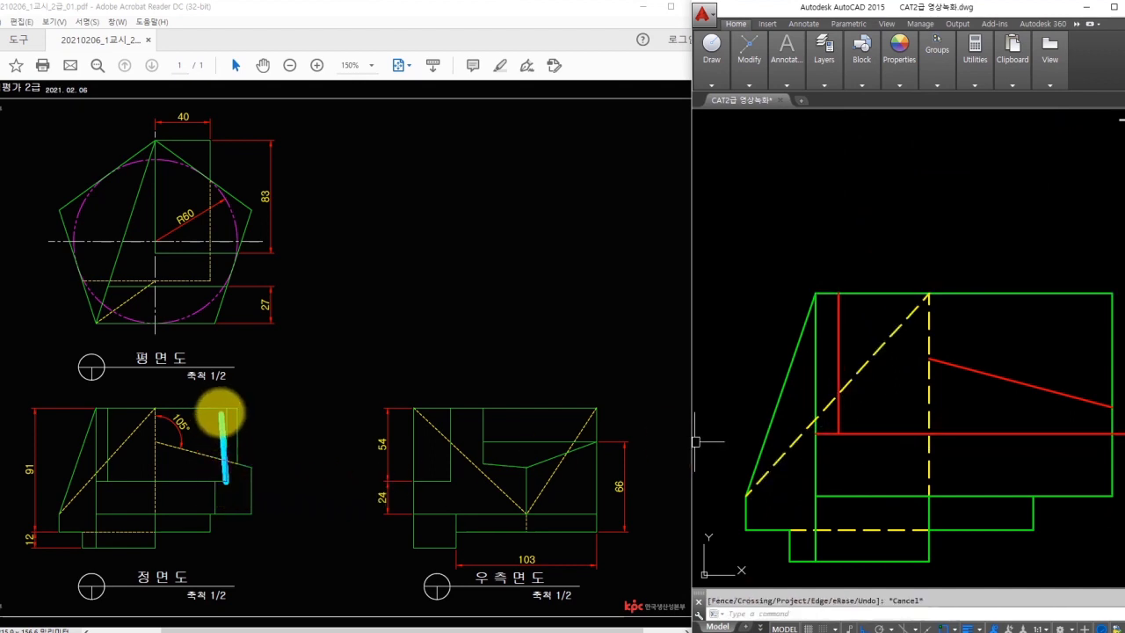
ctrl+shift+drag(224, 287, 198, 278)
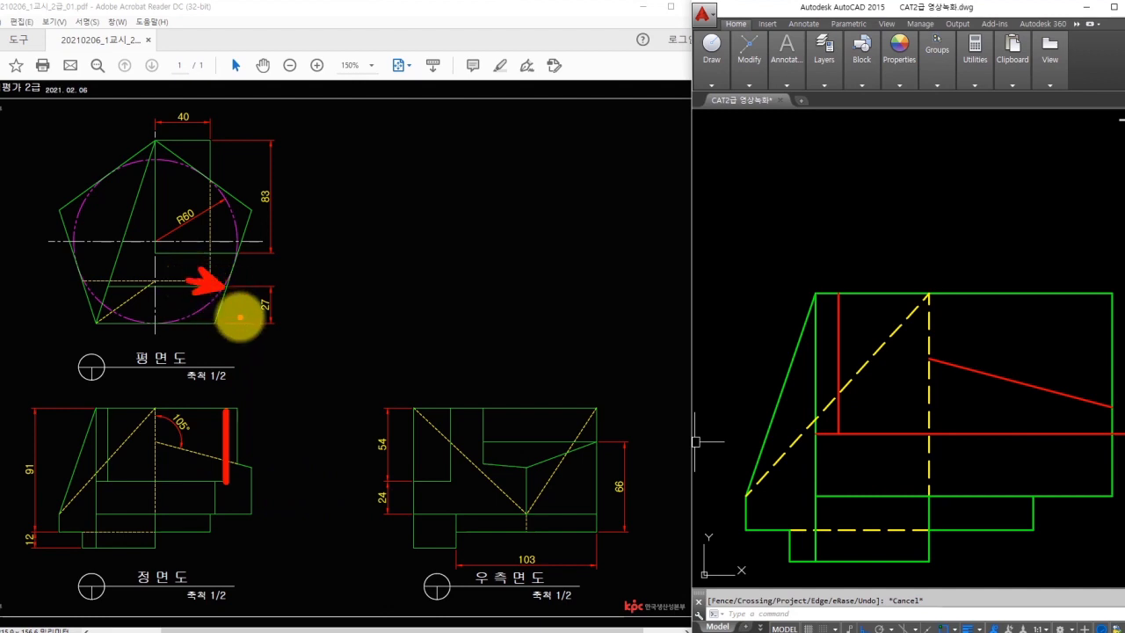
scroll(1022, 325, down, 2)
text(l)
key(Return)
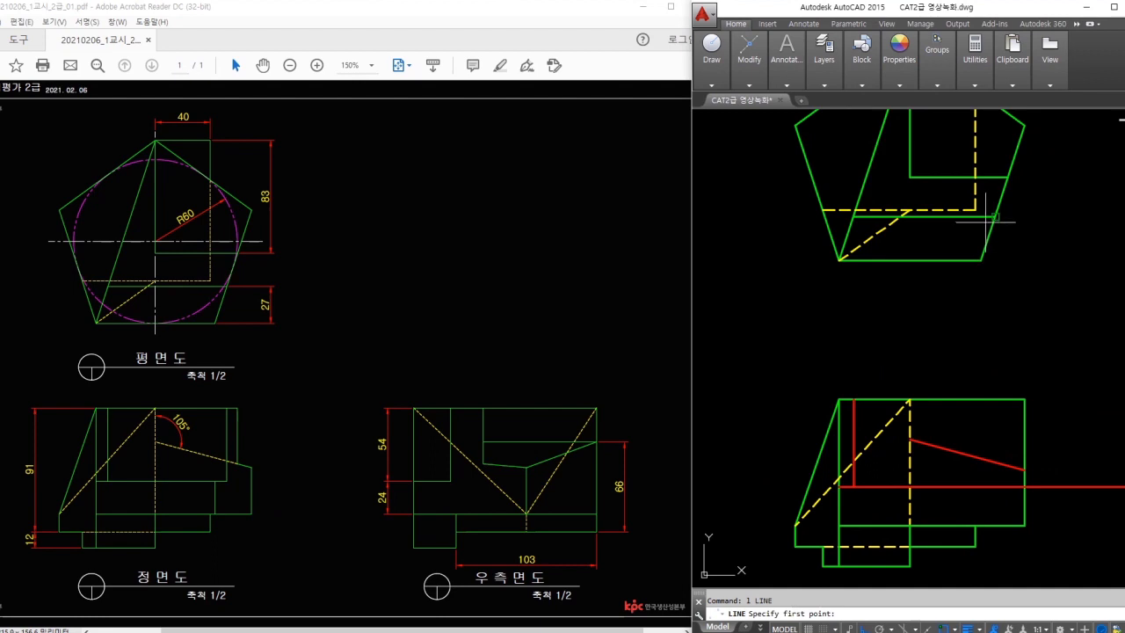
scroll(976, 492, up, 4)
key(Escape)
- Fillet the projected vertical and the red horizontal line into a sharp corner
text(f)
key(Return)
click(968, 441)
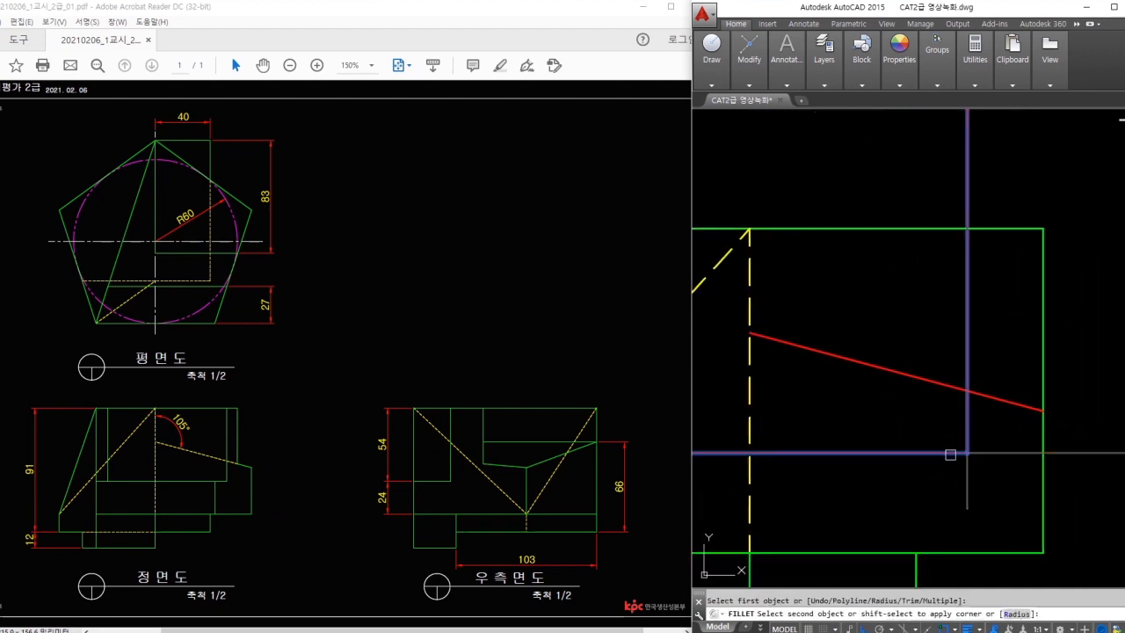
click(950, 454)
scroll(945, 455, down, 2)
middle_drag(945, 454, 961, 420)
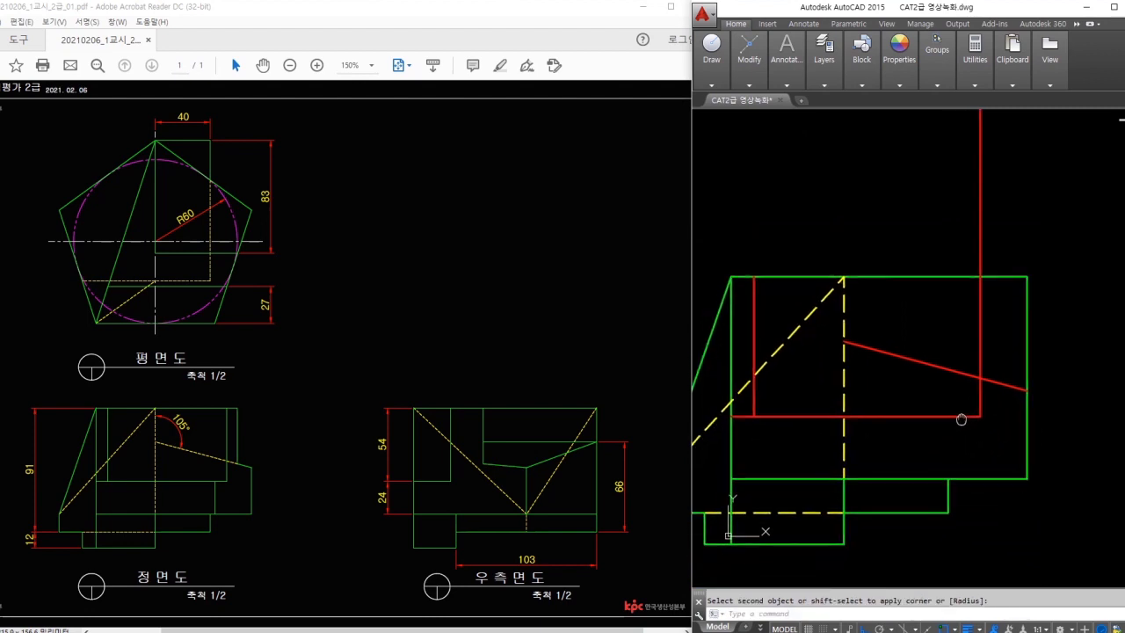
- Trim the projected vertical above the front view's top edge
text(tr)
key(Return)
click(963, 278)
key(Return)
click(981, 262)
key(Escape)
key(Escape)
- Match the two red verticals and the red horizontal line to the front view's green top edge
text(m)
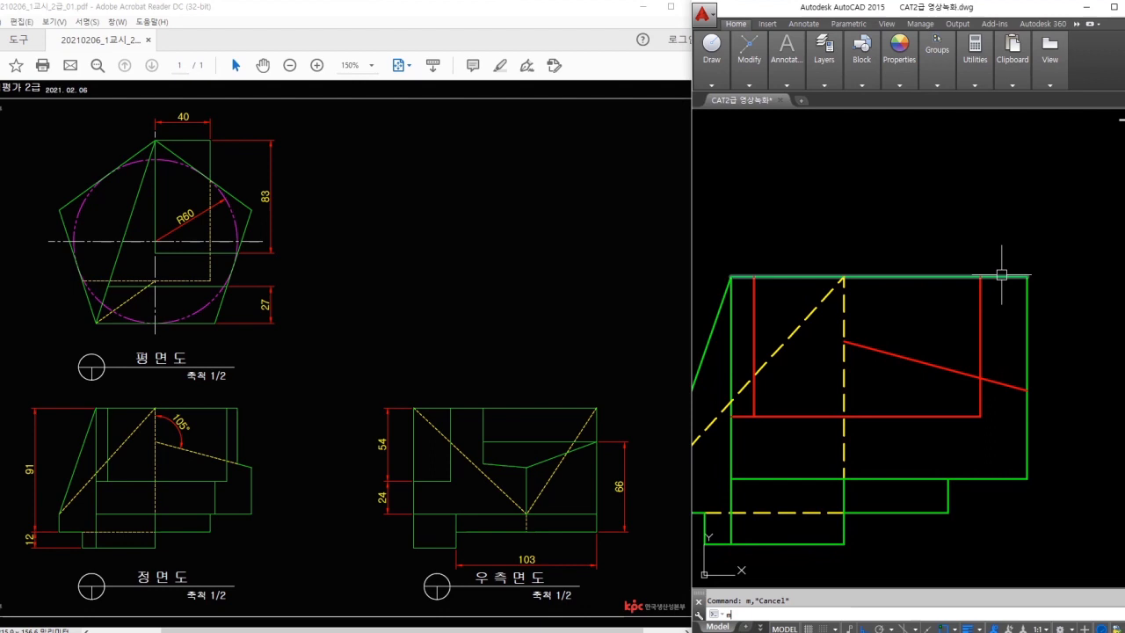
text(a)
key(Return)
click(1001, 275)
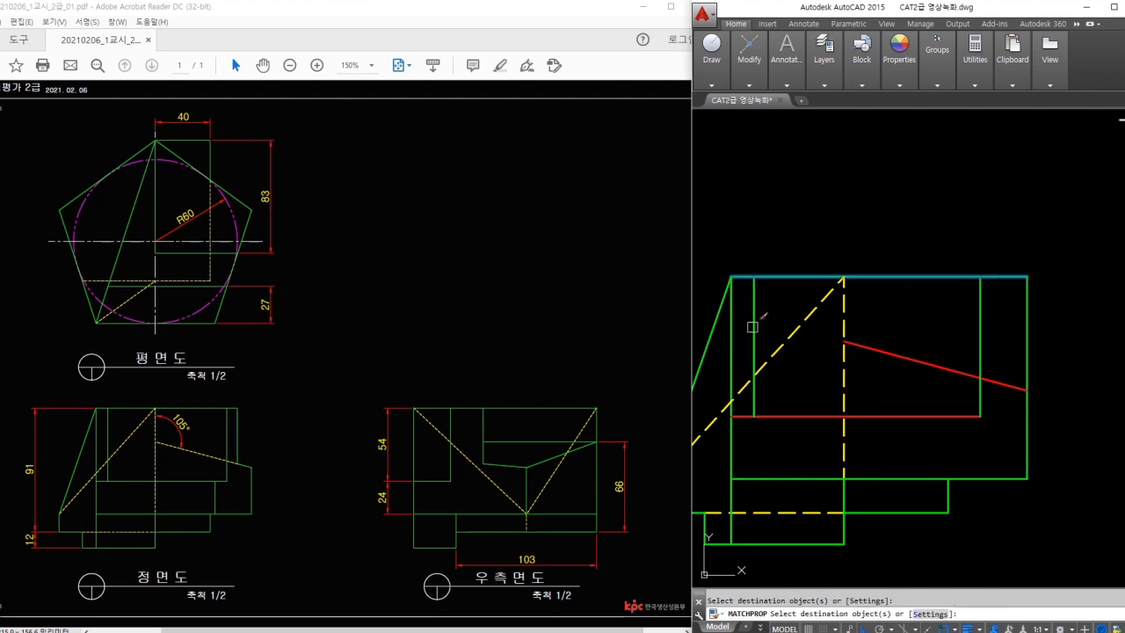
key(Escape)
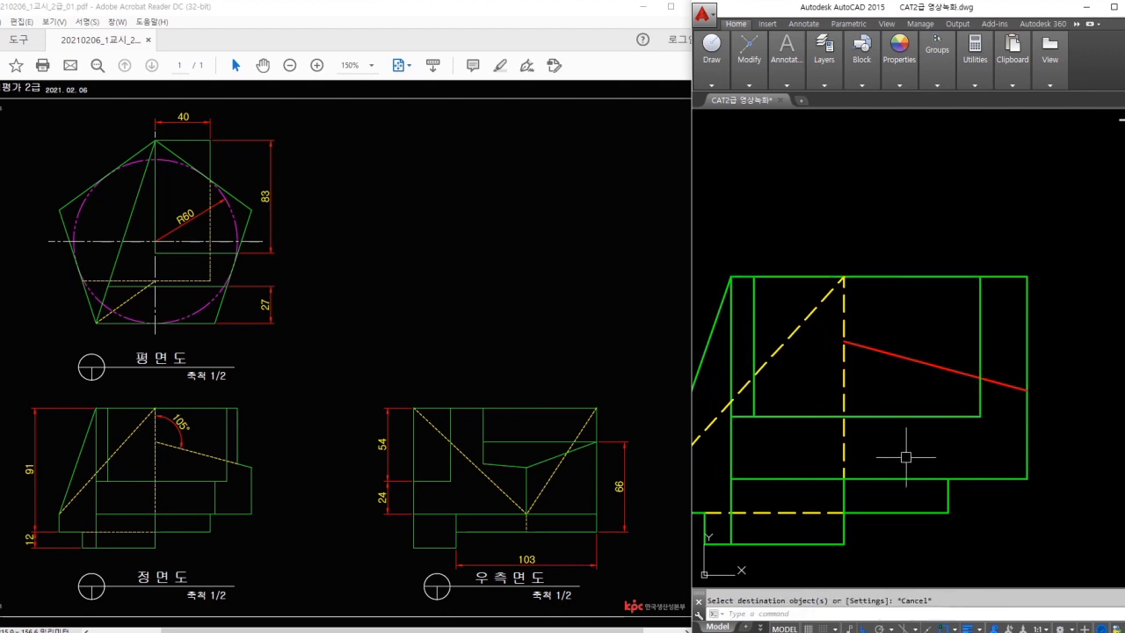
- Project a vertical line from the plan view's lower right pentagon corner down past the front view's lower horizontal edge
drag(214, 484, 215, 515)
drag(219, 326, 289, 378)
scroll(911, 430, down, 3)
text(l)
key(Return)
scroll(964, 498, up, 2)
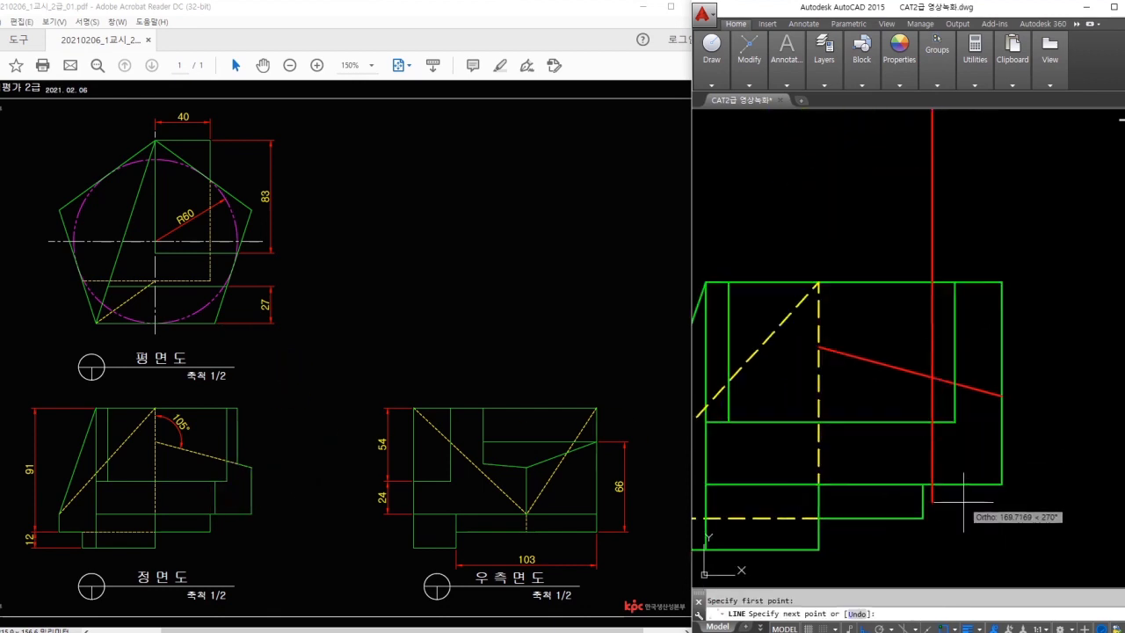
click(957, 514)
key(Escape)
- Trim the projected vertical so only the part between the front view's two inner horizontal edges is left
text(tr)
click(943, 475)
key(space)
click(917, 488)
key(space)
key(space)
click(928, 372)
key(space)
click(915, 360)
key(Escape)
- Match the short vertical between the two inner horizontal edges to the green outline properties
text(a)
key(Return)
click(932, 373)
click(914, 422)
key(Escape)
scroll(923, 398, down, 3)
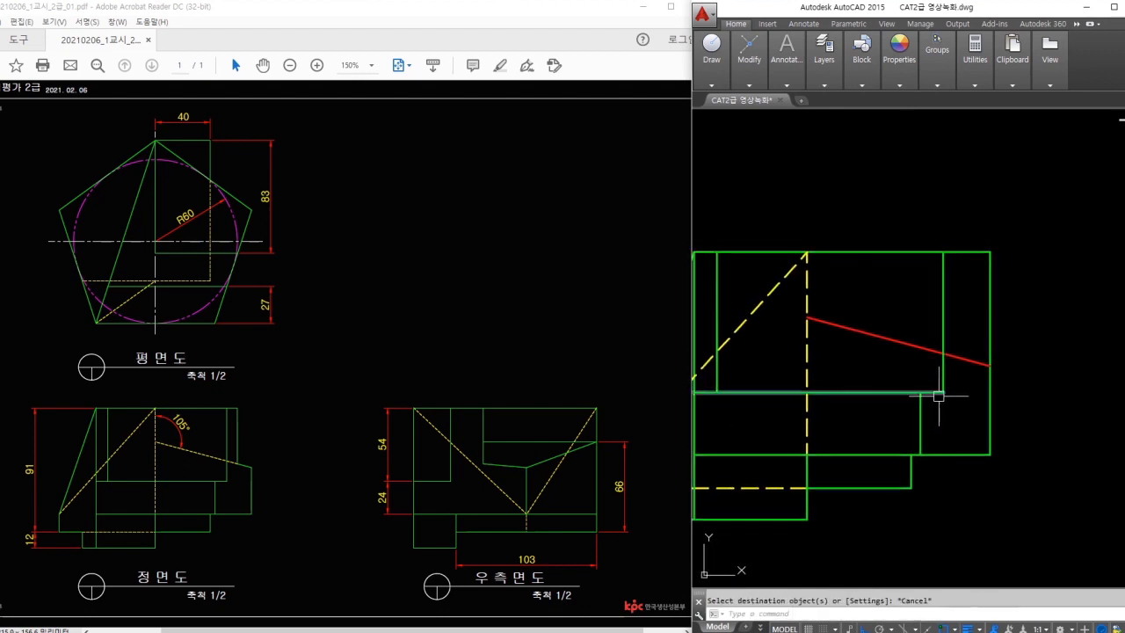
- Project a vertical line from the right end of the plan view's 83 edge down past the front view's sloped line
drag(239, 407, 237, 459)
drag(240, 257, 287, 300)
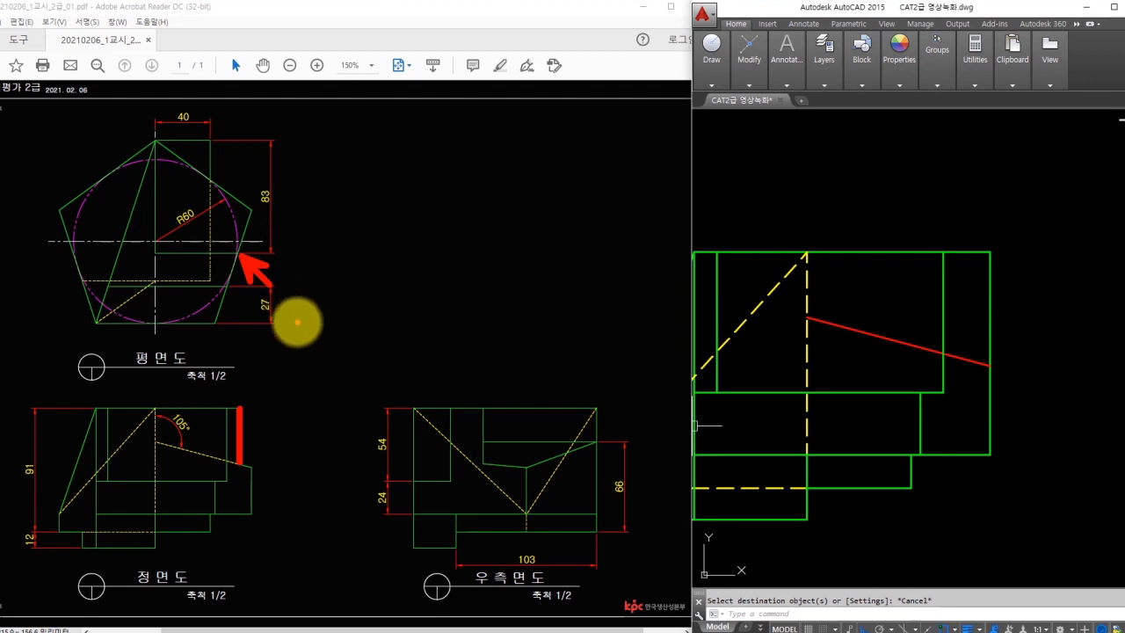
key(Escape)
scroll(882, 236, down, 2)
middle_drag(884, 235, 869, 366)
text(l)
key(space)
click(914, 158)
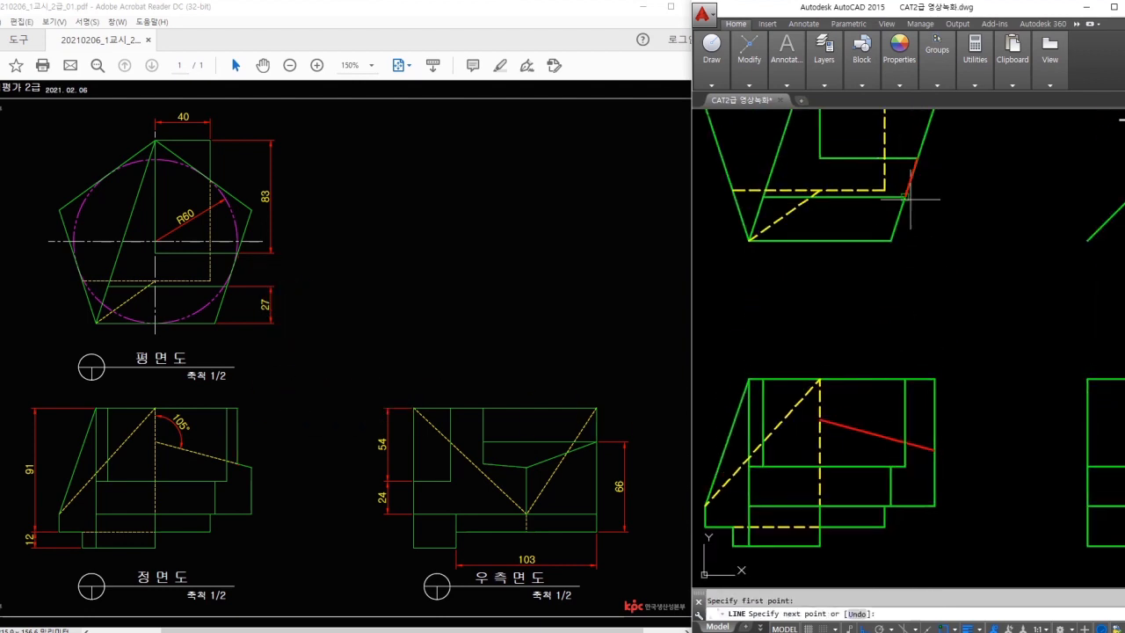
scroll(905, 440, up, 3)
click(918, 460)
key(Escape)
- Trim the new vertical between the top edge and sloped line, and cut away the outline's upper right corner
text(tr)
key(space)
key(space)
click(1007, 374)
click(929, 227)
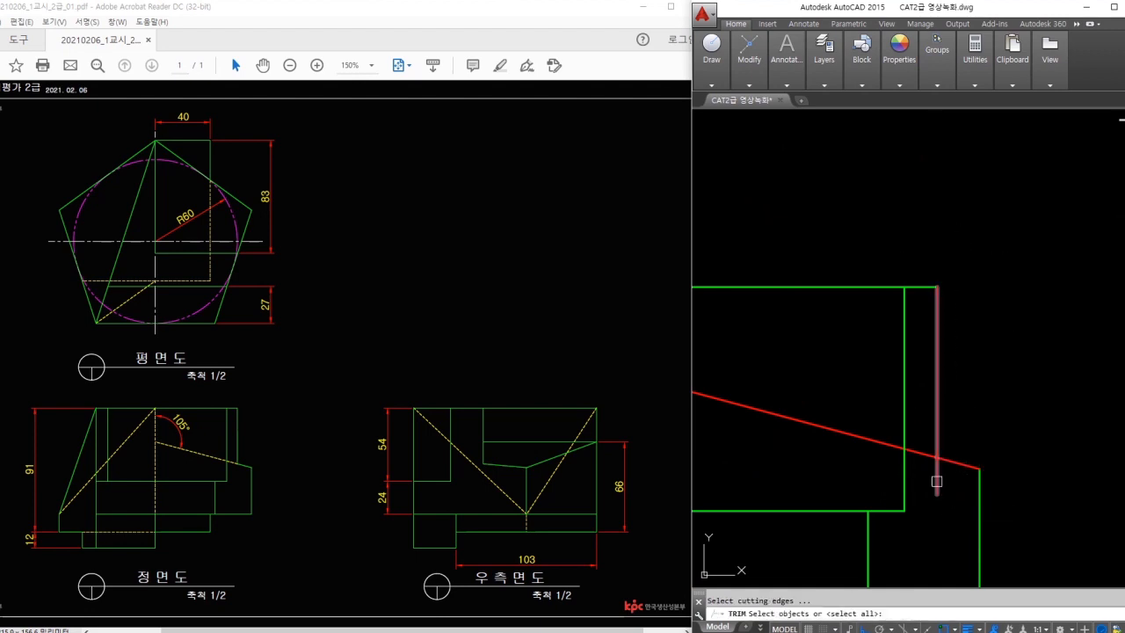
key(Escape)
- Match the new vertical beside the front view's upper right corner to the green outline properties
scroll(960, 439, down, 2)
text(m)
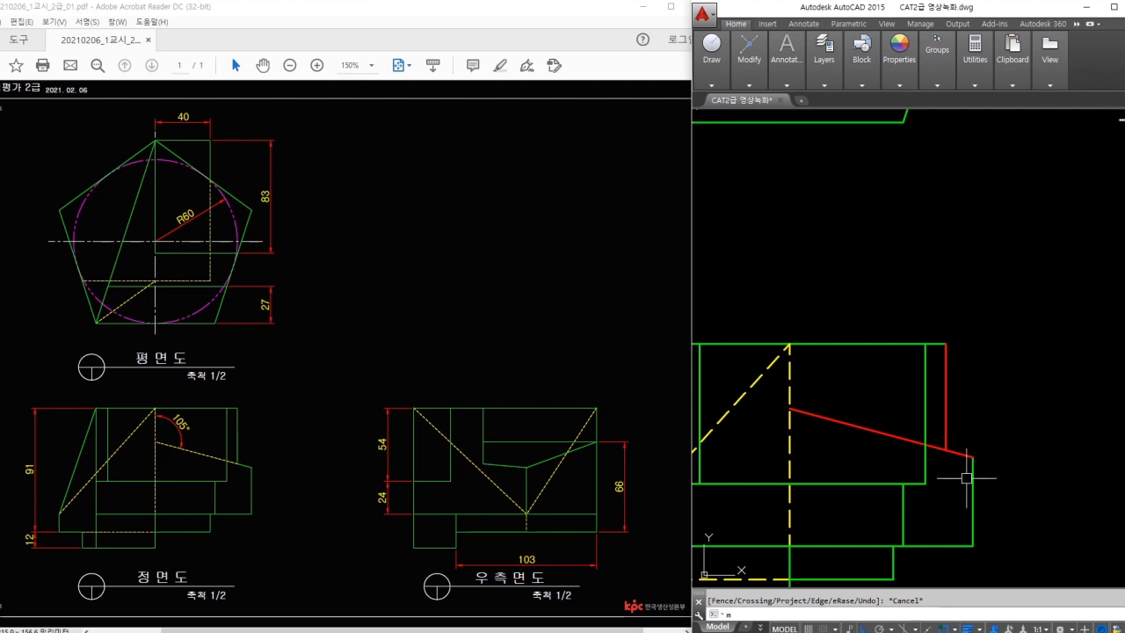
text(a)
key(space)
click(971, 479)
click(947, 444)
key(Escape)
- Break the front view's sloped line at the point where the new right vertical meets it
scroll(939, 460, up, 4)
text(b)
key(space)
key(space)
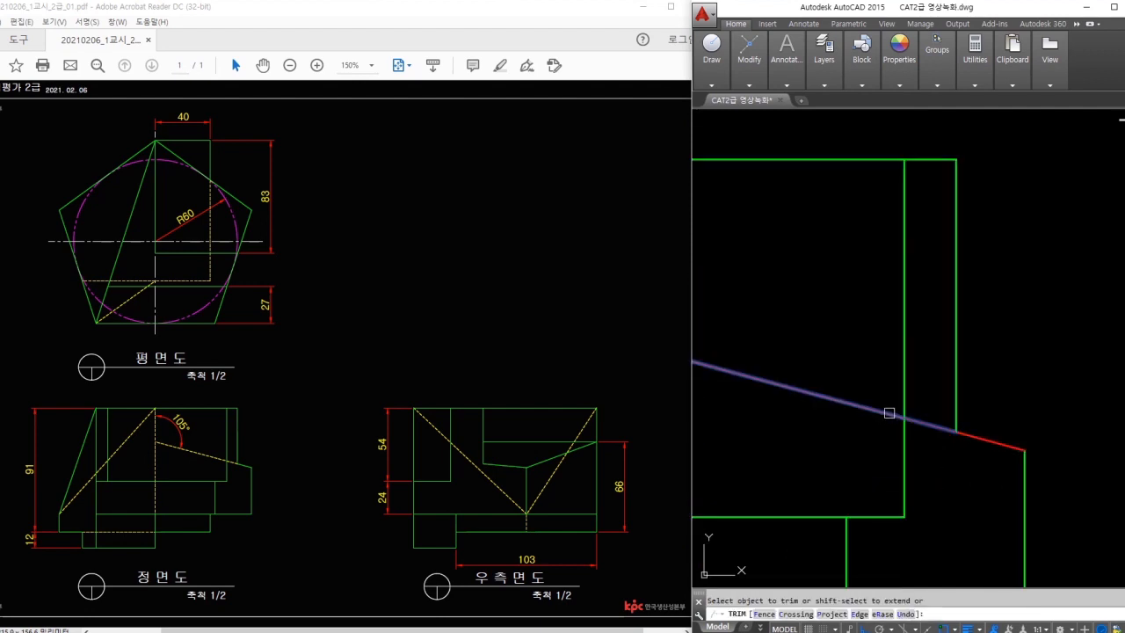
click(890, 413)
key(Escape)
- Match the sloped line's short outer part to the green outline and its long inner part to the yellow hidden line
text(ma)
key(space)
click(961, 415)
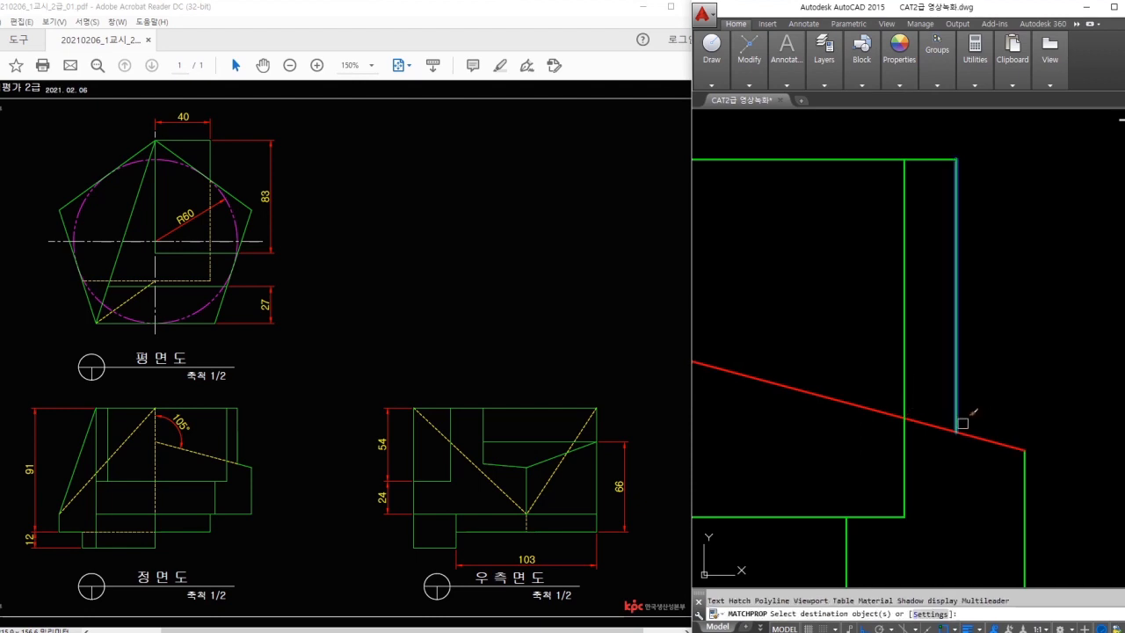
click(964, 437)
scroll(964, 437, down, 2)
key(space)
key(space)
click(715, 343)
click(742, 377)
key(space)
scroll(745, 379, down, 2)
middle_drag(782, 381, 965, 345)
scroll(1044, 446, down, 2)
mouse_move(1044, 450)
middle_down()
mouse_move(1046, 416)
mouse_move(1018, 384)
middle_up()
scroll(1019, 395, up, 2)
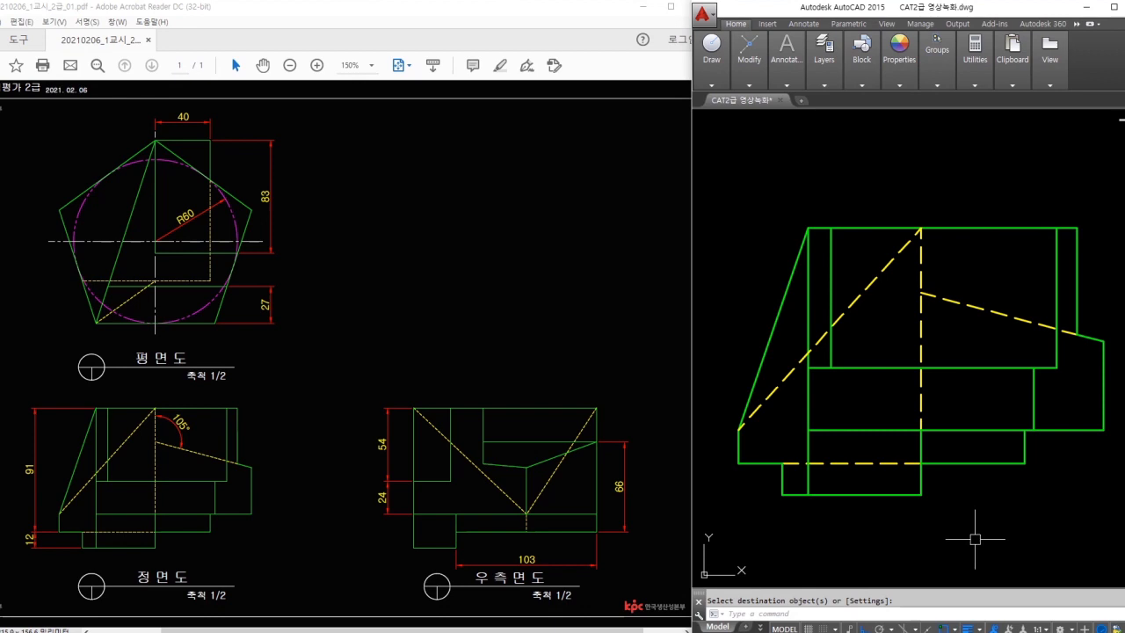
- Compare the right side view with the reference to see which vertical comes from the plan pentagon's right vertex
scroll(973, 536, down, 4)
middle_drag(1001, 515, 798, 490)
scroll(981, 466, up, 2)
middle_drag(982, 465, 904, 467)
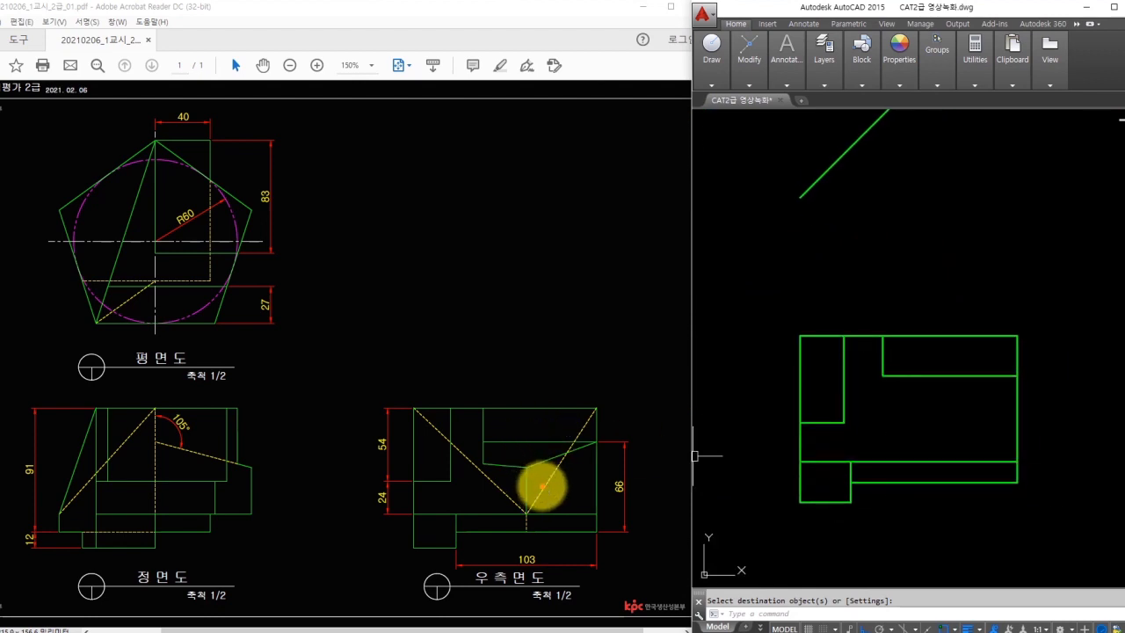
drag(526, 470, 527, 530)
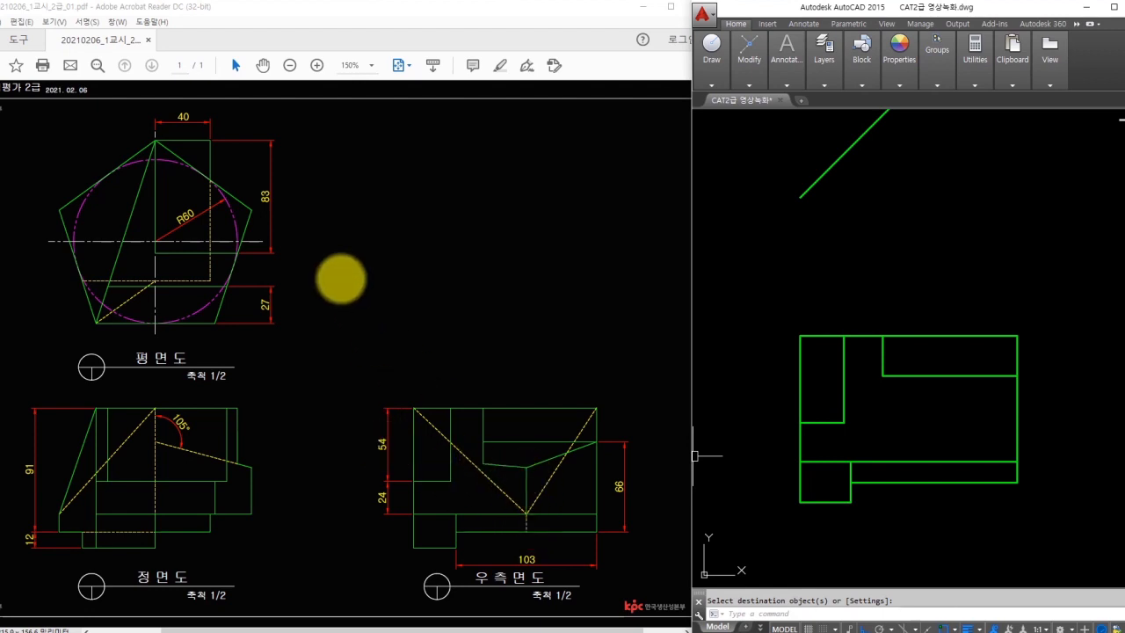
mouse_move(254, 209)
mouse_down()
mouse_move(326, 146)
mouse_move(351, 143)
mouse_up()
drag(528, 468, 528, 531)
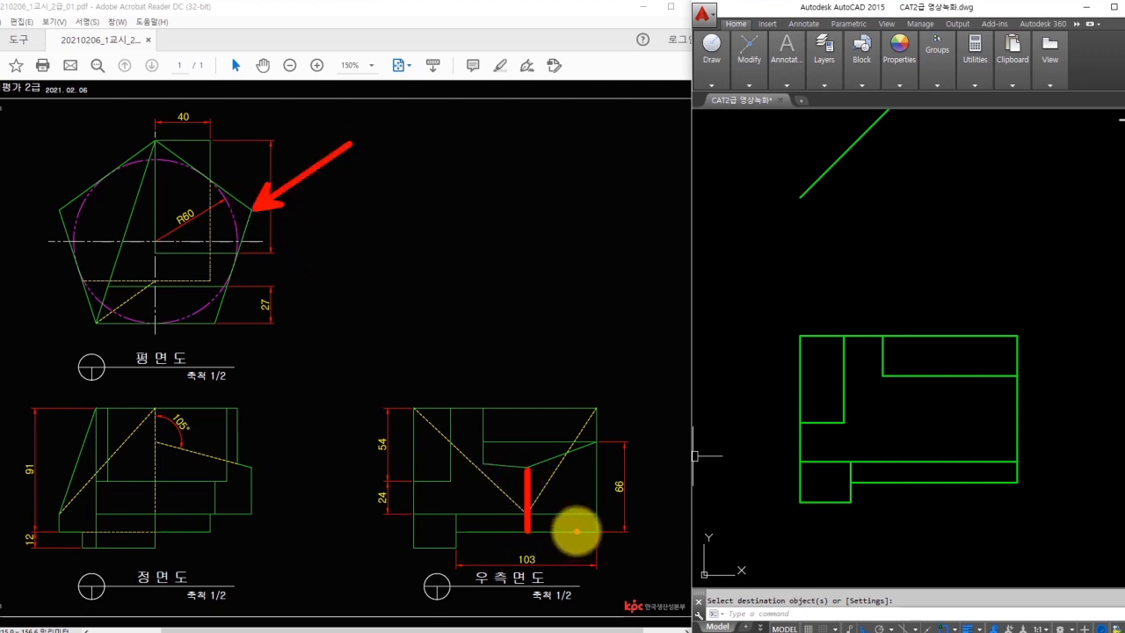
key(Escape)
- Project a line from the plan pentagon's right vertex across to the 45° diagonal and down through the right side view
middle_drag(895, 212, 921, 349)
scroll(914, 342, down, 2)
text(l)
key(space)
click(762, 252)
click(942, 252)
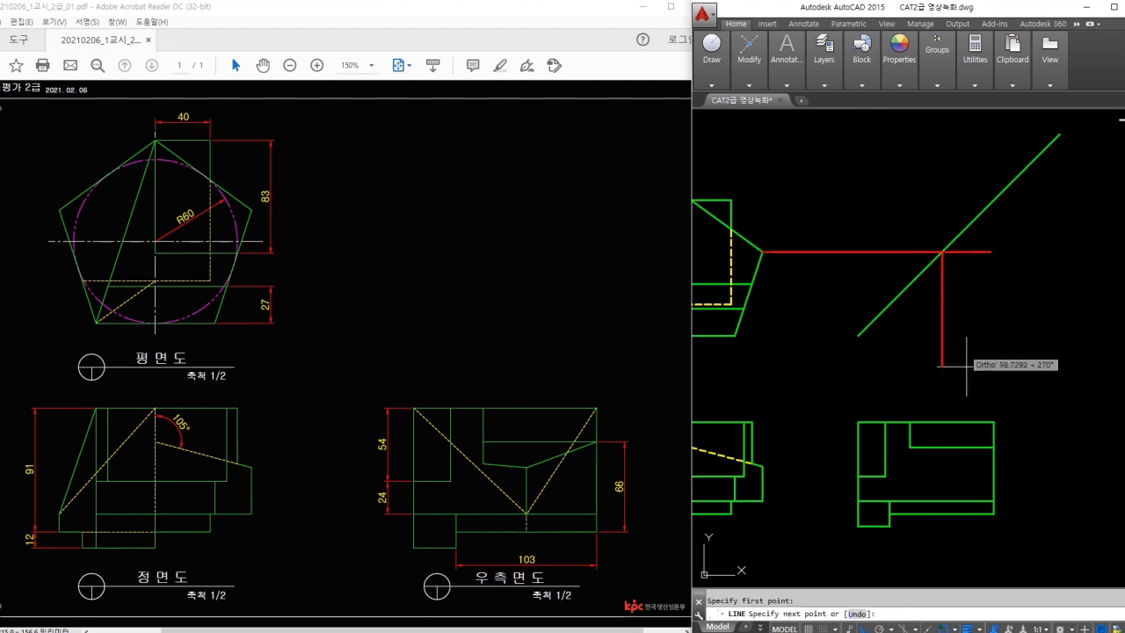
click(977, 535)
key(space)
- Trim off the part of the projected vertical that extends below the right side view's lower edge
scroll(939, 522, up, 4)
middle_drag(941, 519, 939, 495)
text(tr)
key(space)
key(space)
click(943, 508)
key(Escape)
- Draw two diagonals from the vertical's intersection with the lower inner horizontal edge to the right side view's upper left and upper right corners
text(l)
key(space)
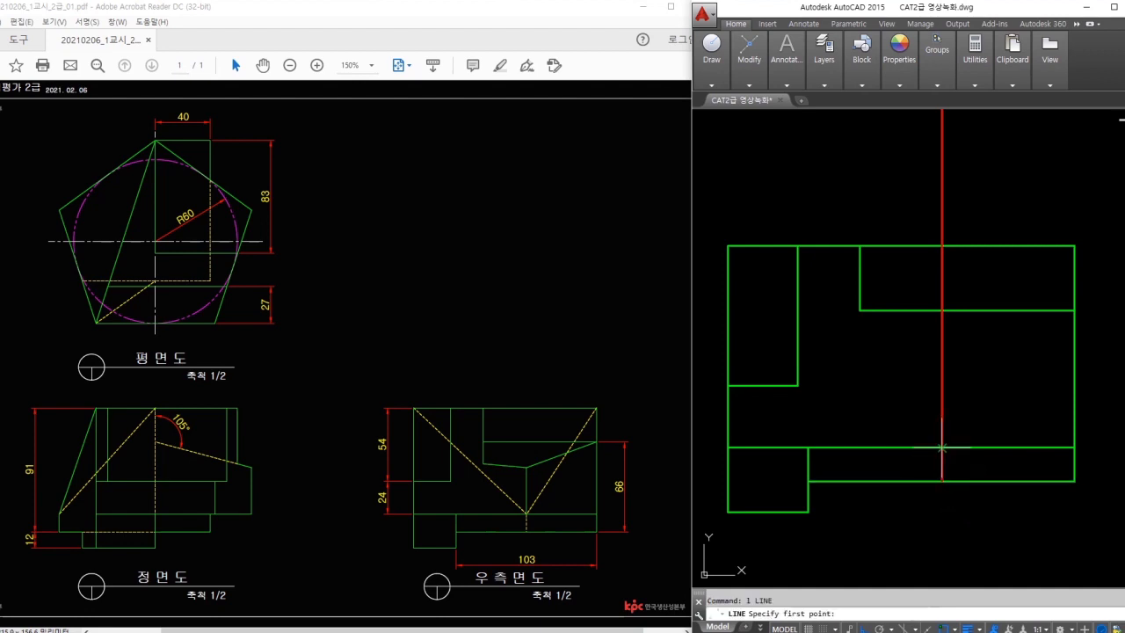
click(728, 246)
key(space)
key(space)
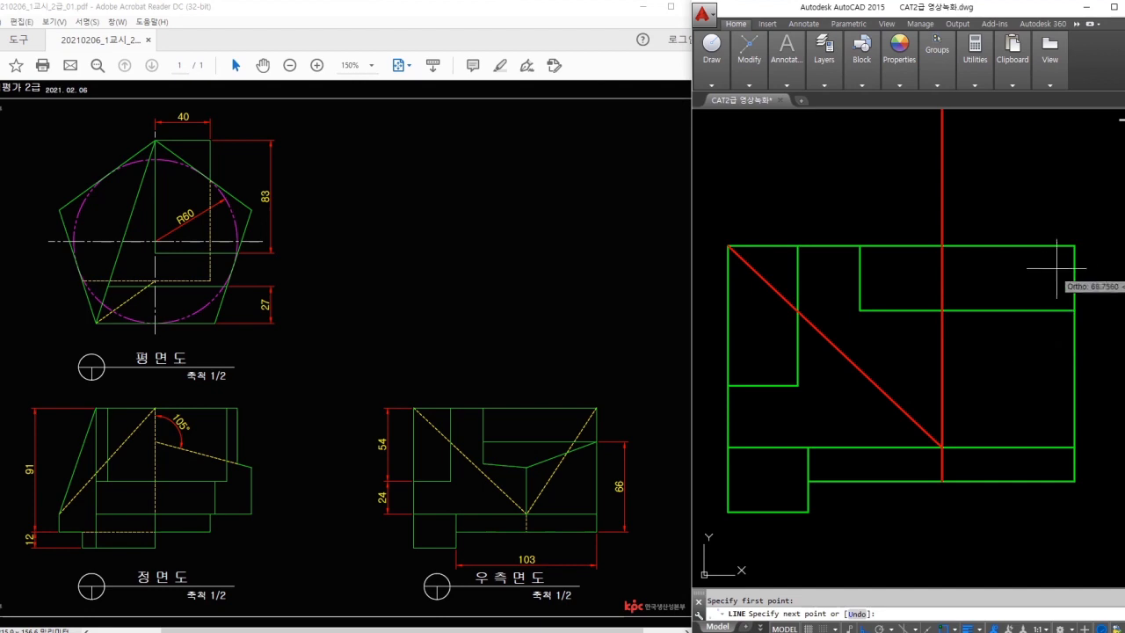
click(1074, 246)
key(Escape)
- Move the two diagonals in the right side view to the 숨은선 layer
click(964, 415)
click(911, 412)
click(823, 68)
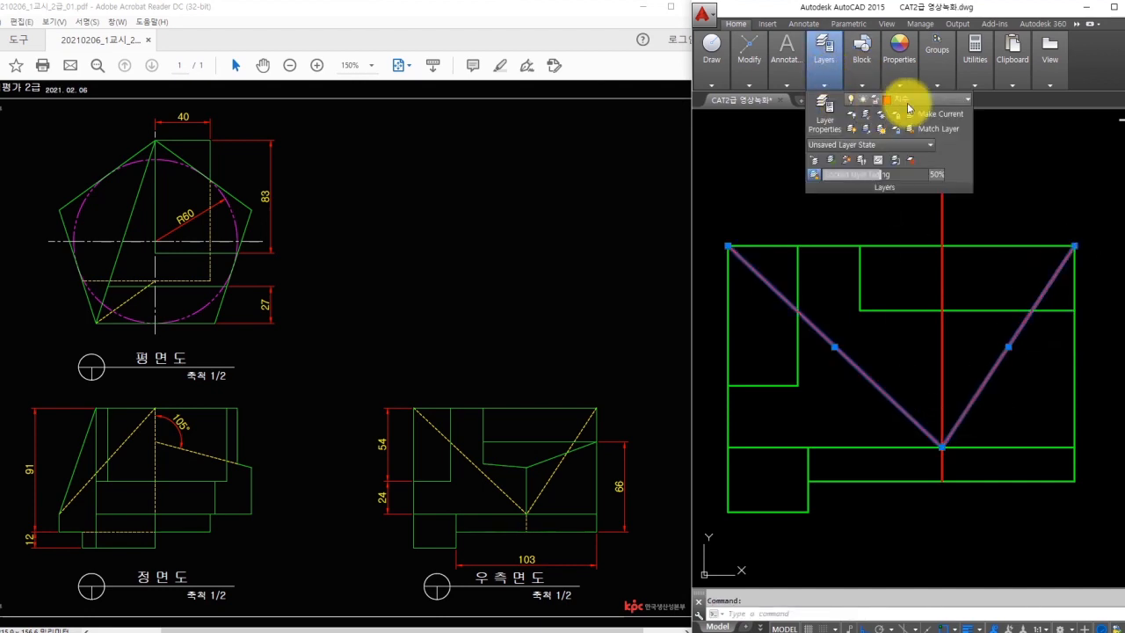
click(909, 100)
click(919, 193)
key(Escape)
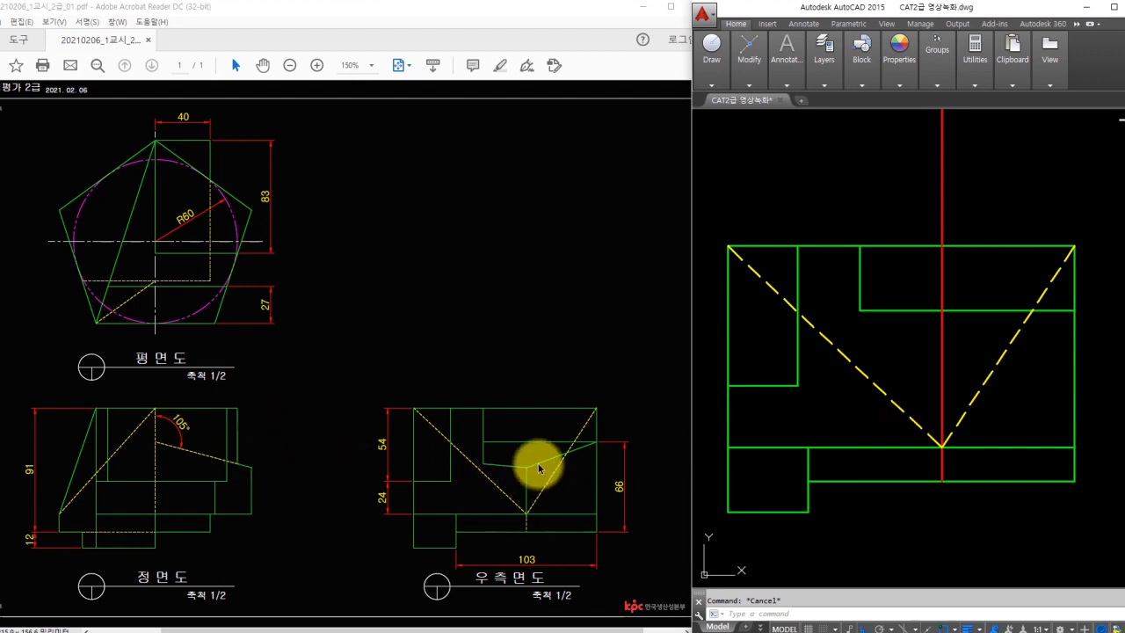
scroll(944, 439, down, 2)
middle_drag(740, 409, 906, 392)
key(Return)
click(813, 368)
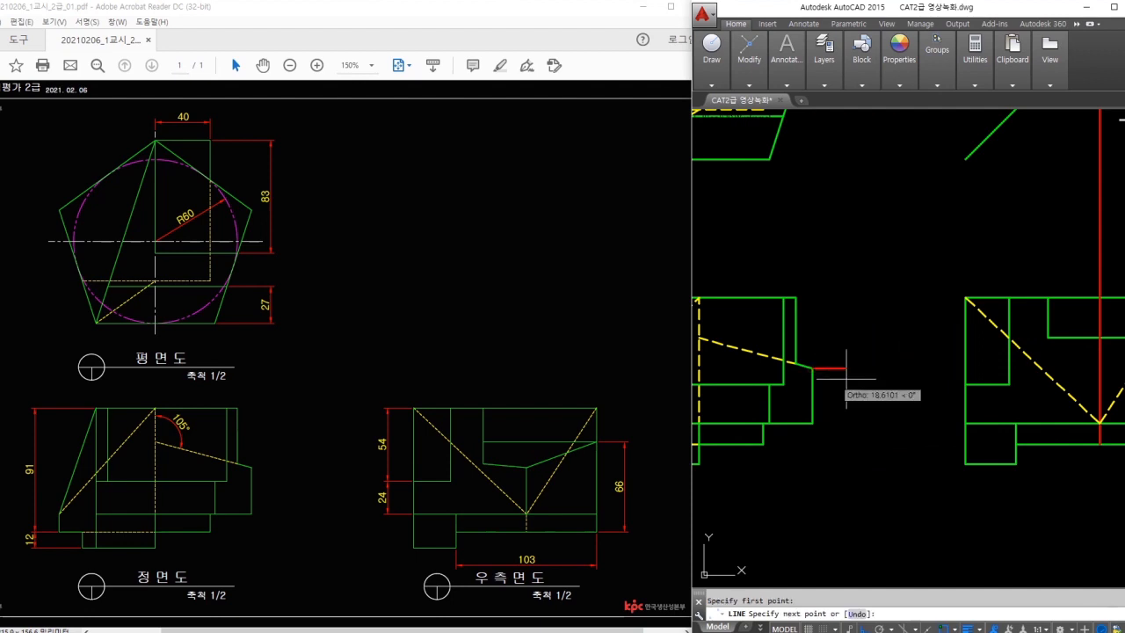
middle_drag(842, 373, 793, 370)
scroll(1073, 365, up, 3)
key(Escape)
scroll(1029, 382, down, 3)
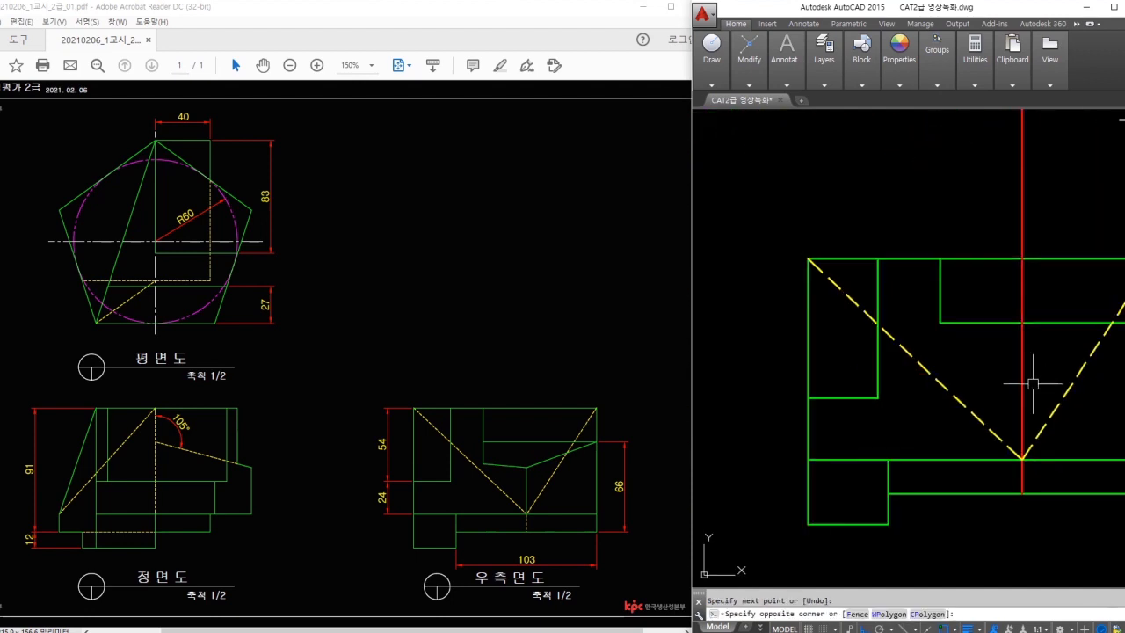
- Project a horizontal line from the outer end of the front view's sloped line past the right side view's projected vertical
key(Return)
click(722, 387)
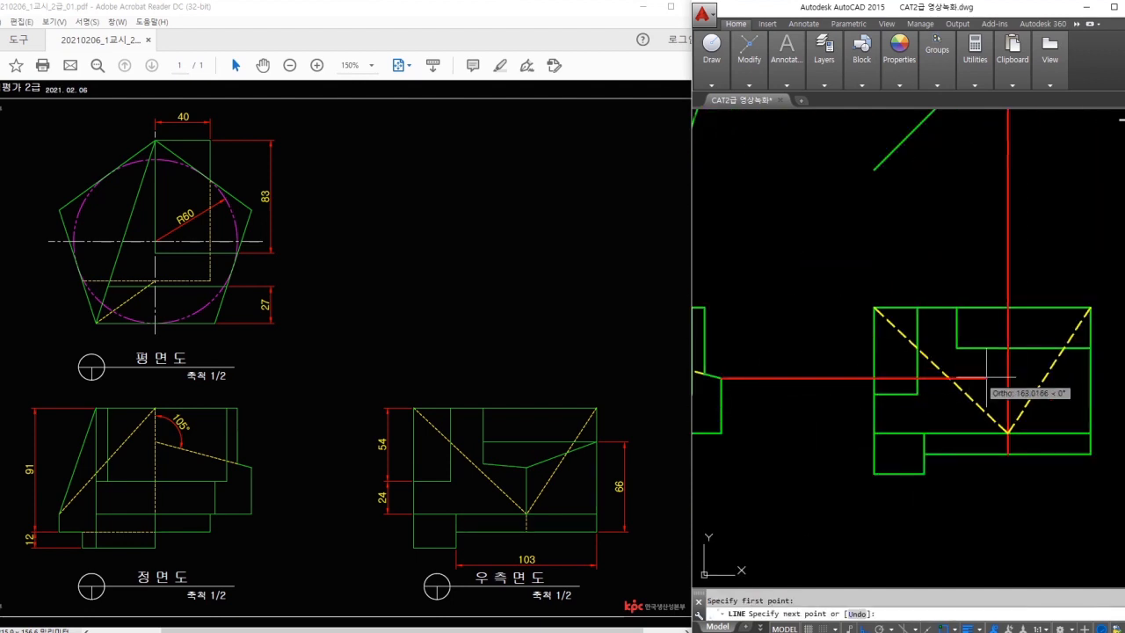
click(1035, 374)
key(Escape)
- Draw a sloped line from the two projection lines' intersection to the right end of the right side view's upper inner horizontal edge
scroll(1023, 380, up, 2)
middle_drag(1010, 383, 958, 376)
key(Return)
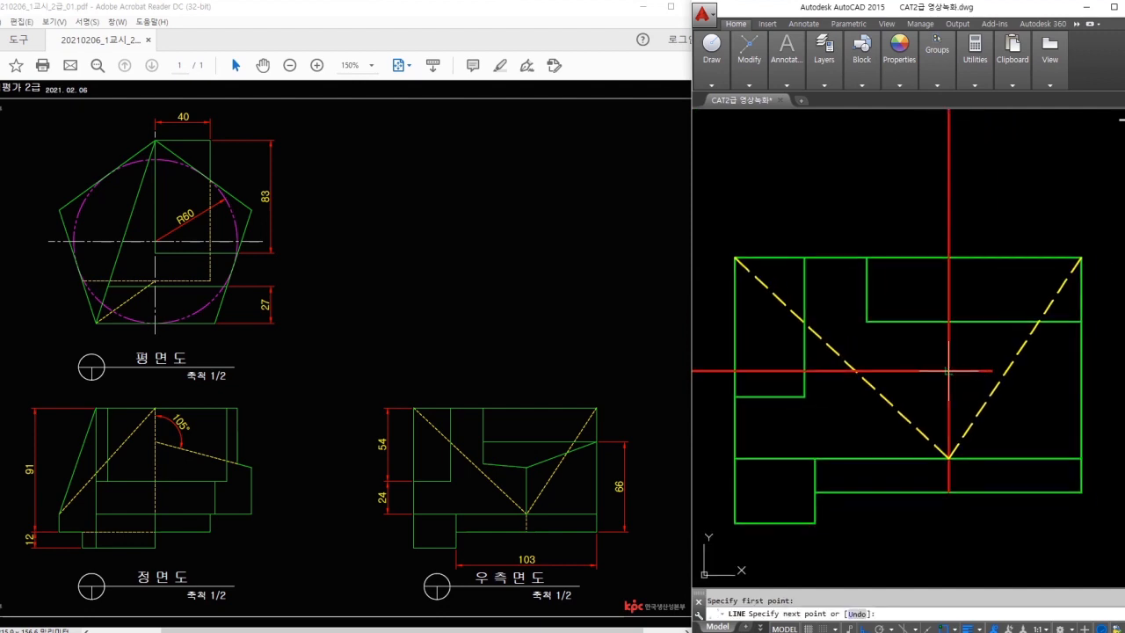
click(1081, 322)
key(Escape)
- Fillet the sloped line and the projected vertical into a sharp corner, and erase the horizontal projection line
text(f)
key(Return)
click(976, 360)
click(952, 383)
click(958, 371)
text(e)
key(Return)
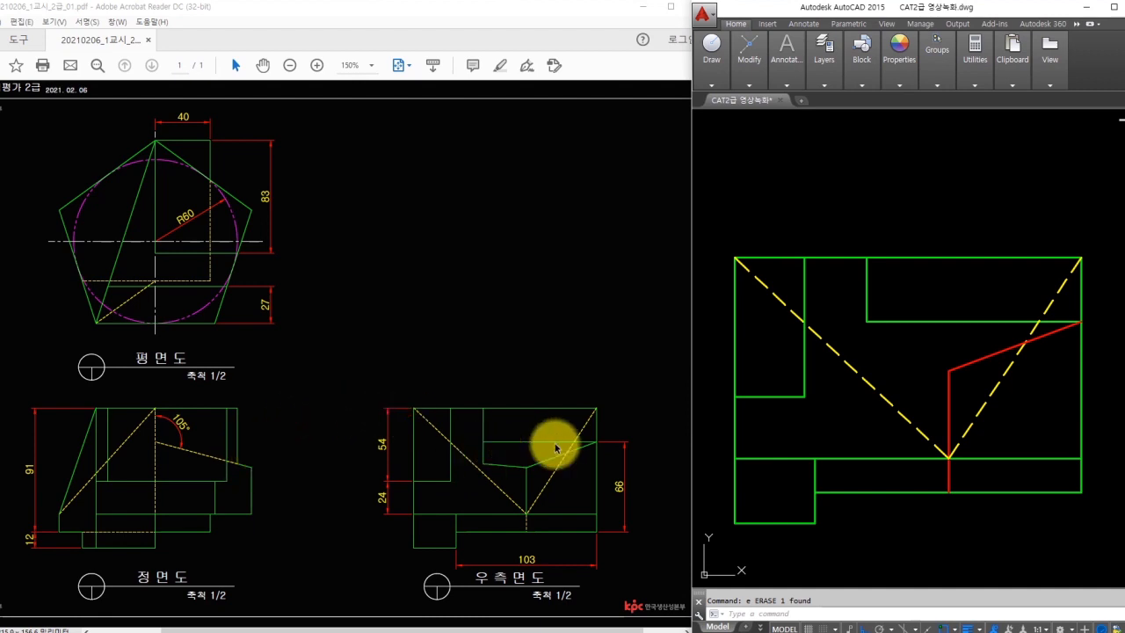
- Erase the horizontal projection line between the plan pentagon's right vertex and the 45° diagonal
scroll(880, 404, down, 4)
middle_drag(864, 395, 1039, 398)
text(l)
key(space)
scroll(934, 351, up, 3)
key(Escape)
text(e)
key(space)
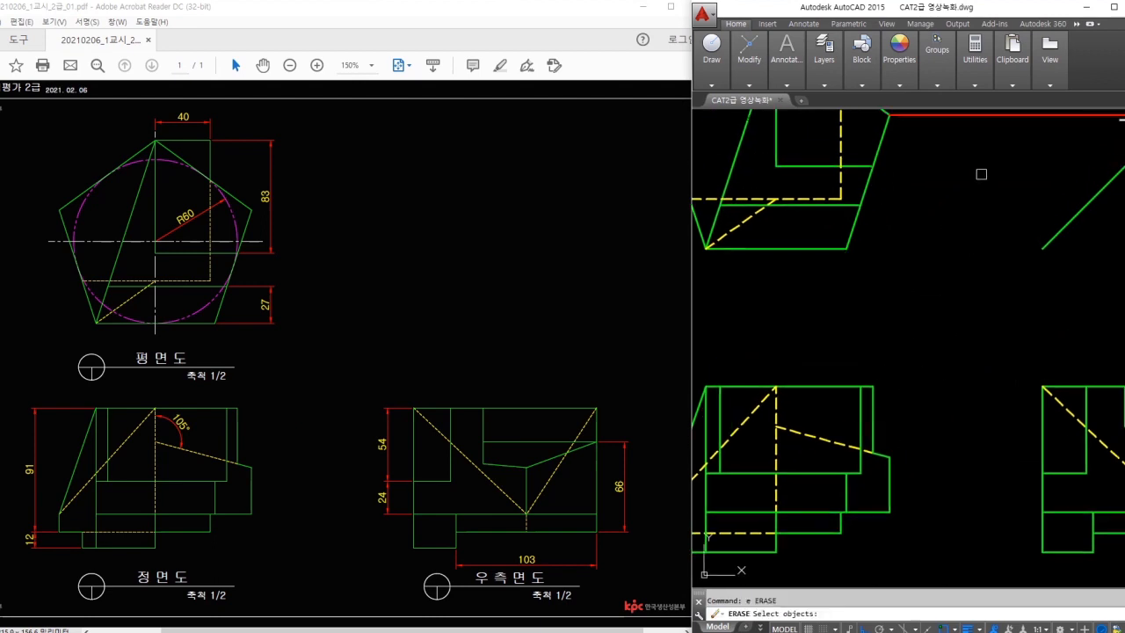
key(space)
- Project a horizontal line from the foot of the front view's short right vertical on the sloped line into the right side view
text(l)
key(space)
click(873, 450)
middle_drag(995, 475, 846, 467)
key(Escape)
- Extend the right side view's inner vertical, at the upper inner edge's left end, down to the new projection line
scroll(1017, 452, up, 2)
middle_drag(989, 450, 908, 450)
text(tr)
key(space)
key(space)
shift+click(865, 380)
key(Escape)
- Draw a line from the extended vertical's lower end to the corner of the sloped line, and erase the projection line
text(l)
key(space)
click(868, 434)
click(946, 442)
key(Escape)
text(e)
key(space)
click(932, 434)
key(space)
- Match the right side view's remaining red sloped lines and central vertical to the green outline properties
text(ma)
key(space)
click(953, 394)
click(961, 414)
click(938, 453)
key(Escape)
middle_drag(930, 471, 944, 369)
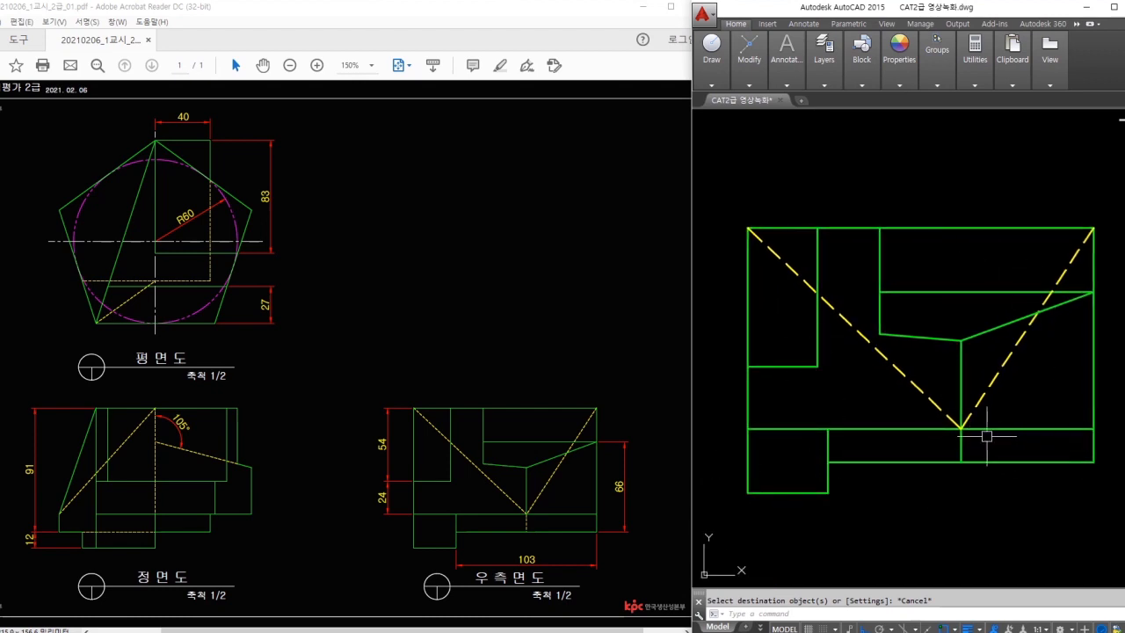
- Break the right side view's central vertical where it crosses the lower inner horizontal edge
scroll(974, 440, up, 2)
text(e)
key(Escape)
text(br)
key(space)
click(953, 449)
key(Escape)
key(space)
key(Escape)
- Match the central vertical's short lower part to the yellow hidden diagonals
text(ma)
key(space)
click(966, 412)
click(953, 442)
key(space)
scroll(955, 443, down, 3)
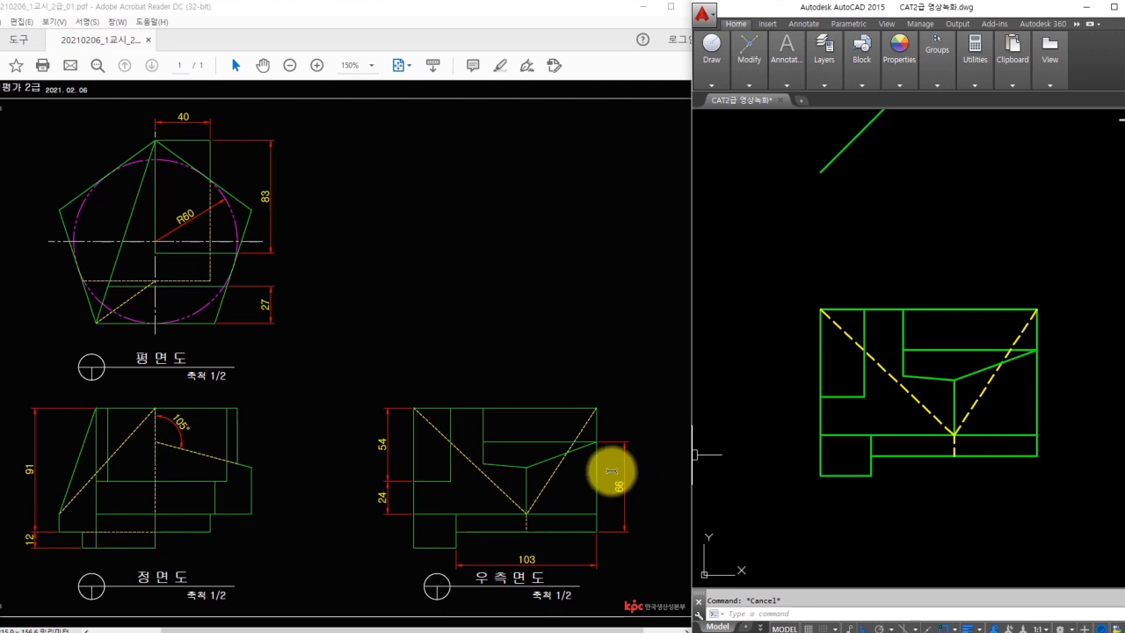
- Turn on the 가상선 layer
scroll(954, 431, down, 5)
scroll(917, 381, up, 4)
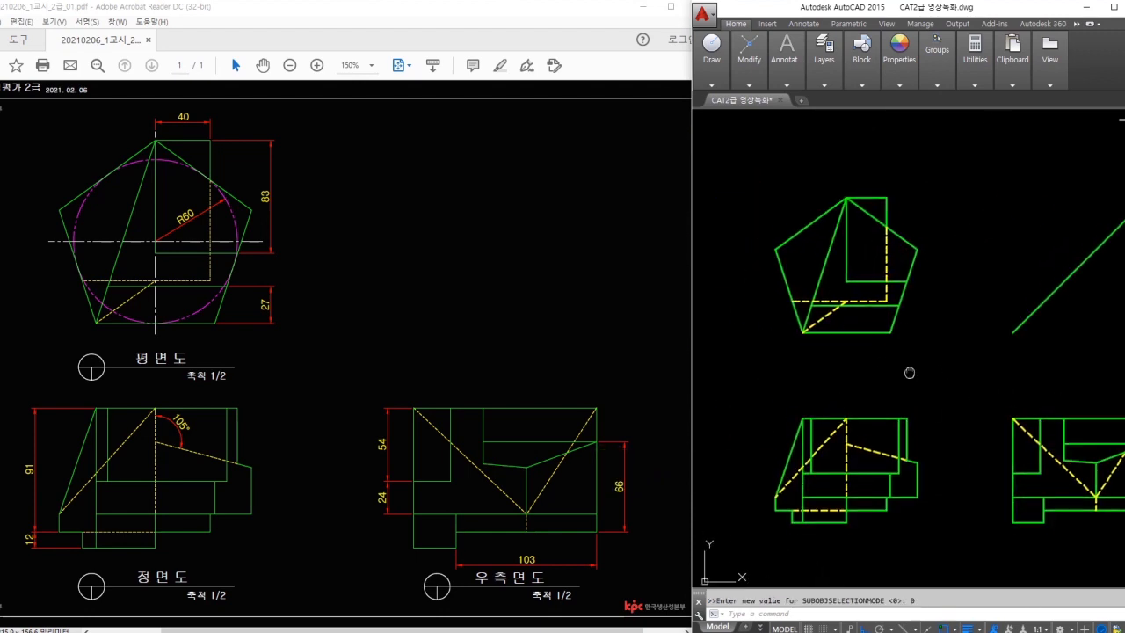
middle_drag(909, 373, 910, 381)
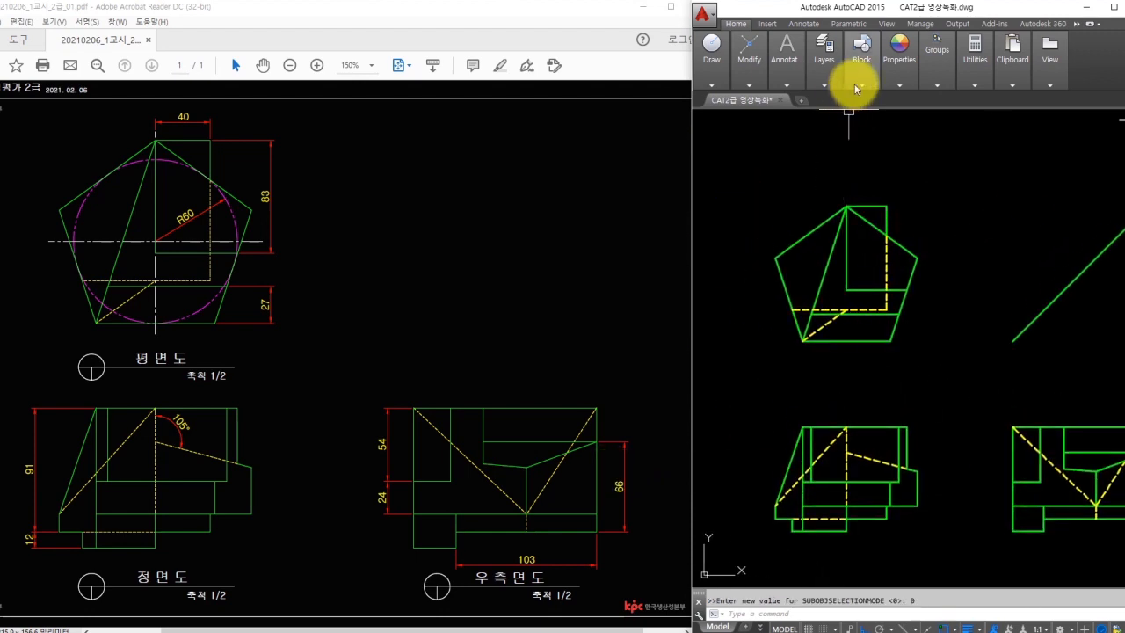
click(824, 78)
click(883, 100)
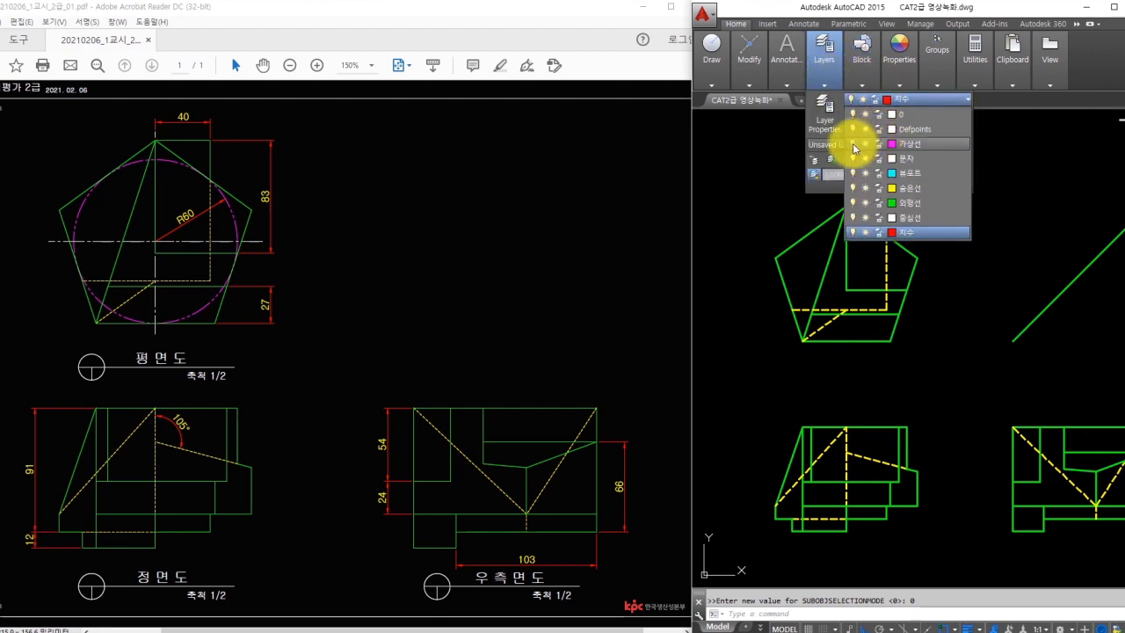
click(852, 145)
click(967, 295)
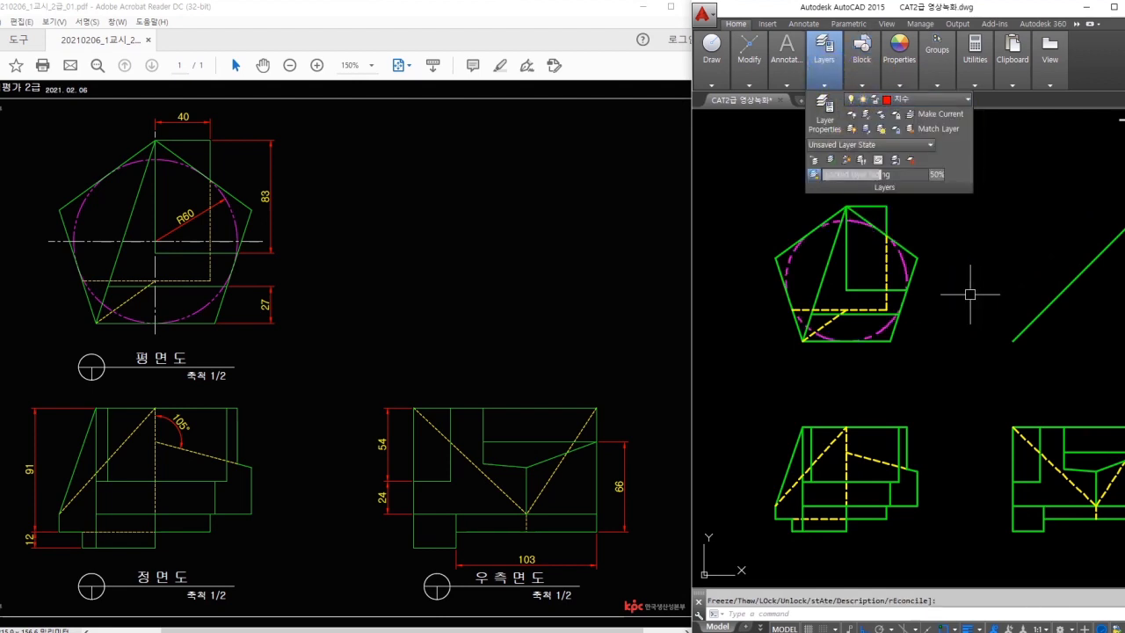
key(Escape)
- Add a radius dimension to the magenta circle in the plan view, placing it inside the circle's upper right part
text(dra)
key(space)
scroll(891, 244, up, 2)
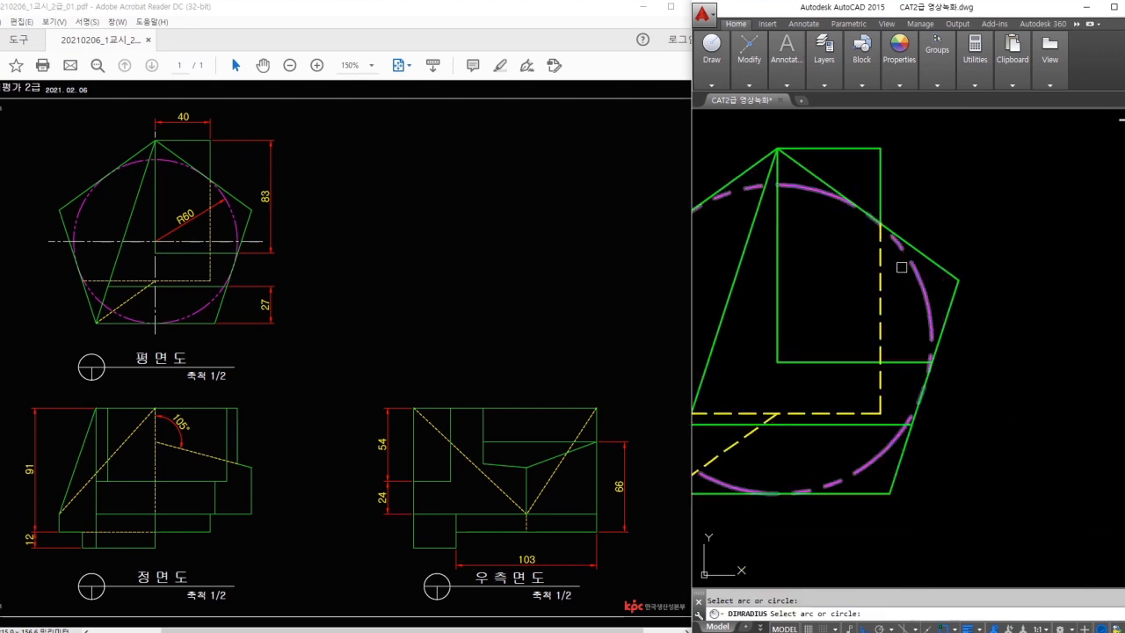
click(908, 266)
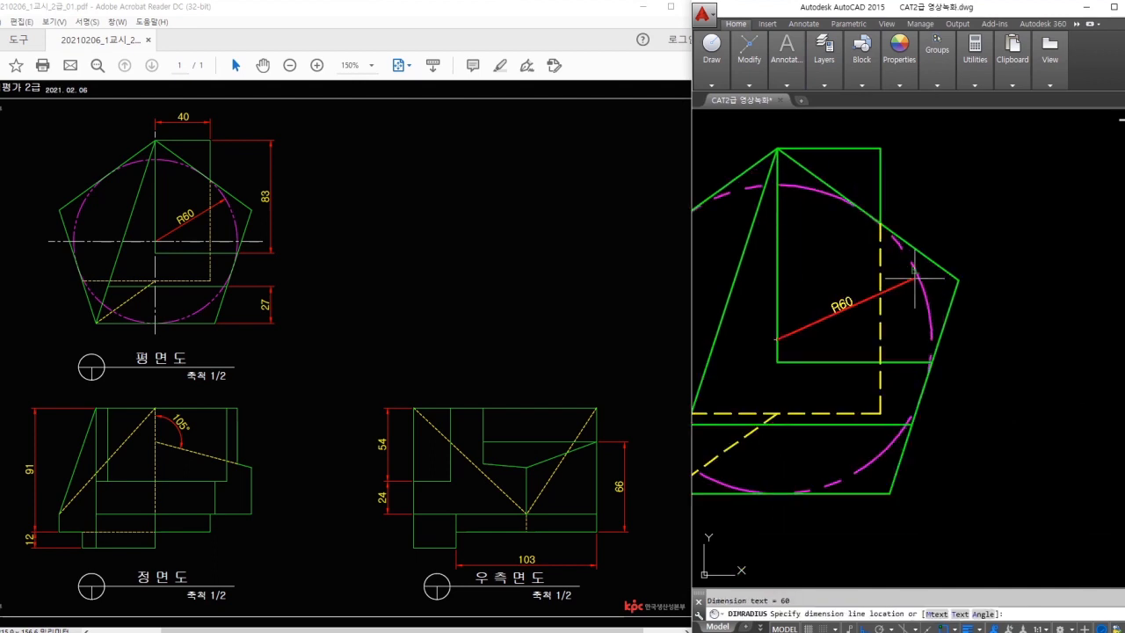
click(852, 290)
middle_drag(703, 552, 839, 541)
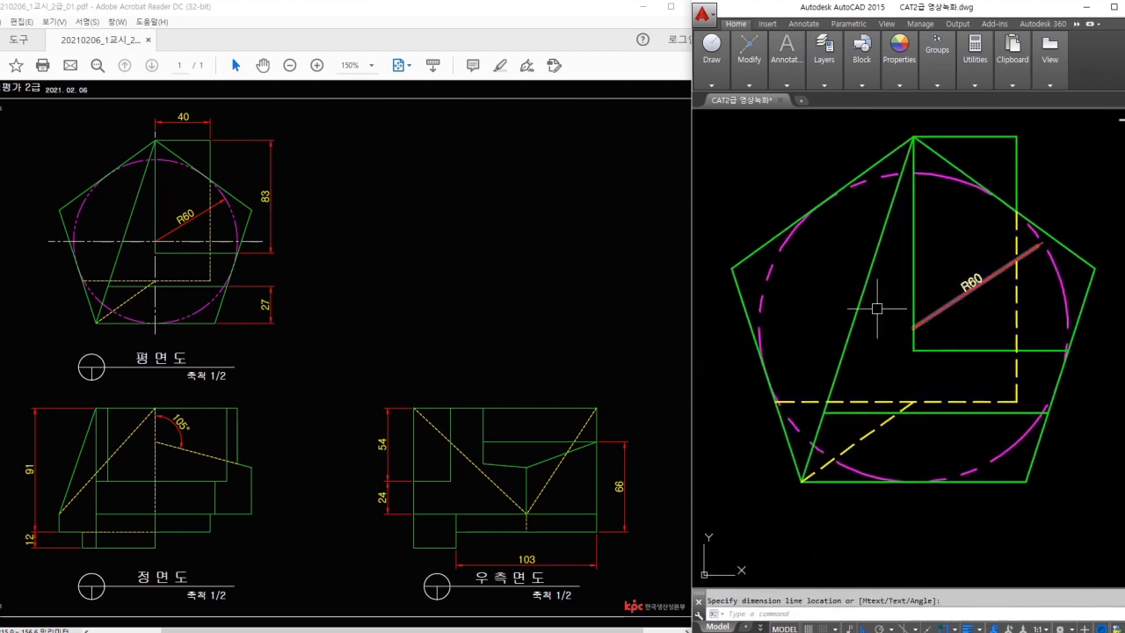
- Make the 중심선 layer current
click(826, 84)
click(909, 99)
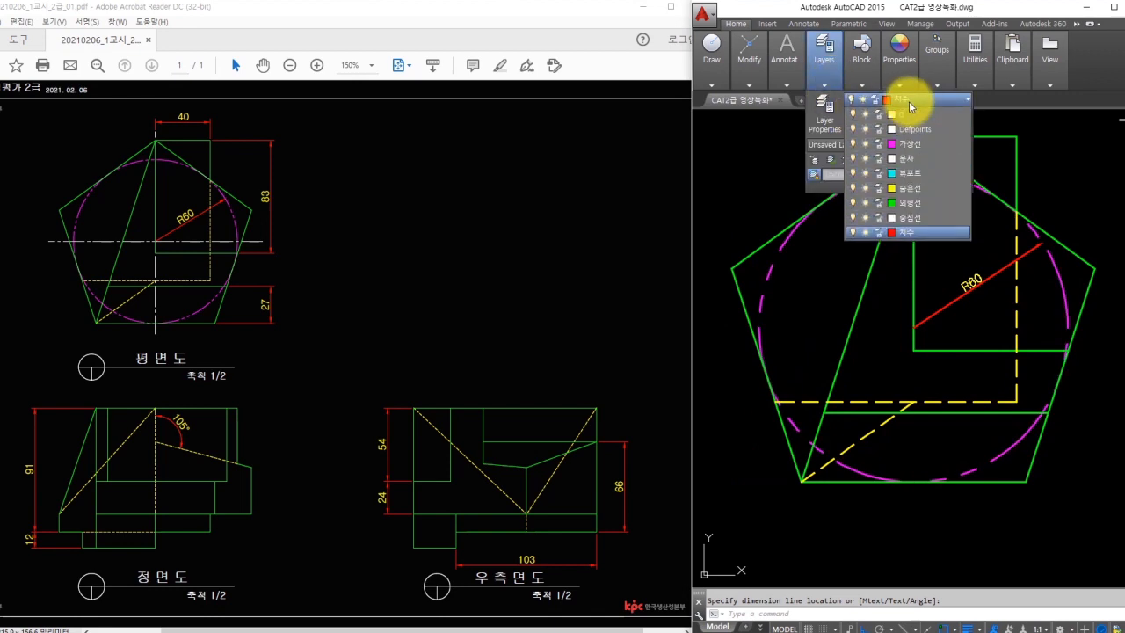
click(907, 205)
key(Escape)
- Reduce the global linetype scale with LTSCALE, trying 0.5 and 0.3, so the dash spacing matches the reference drawing
text(lt)
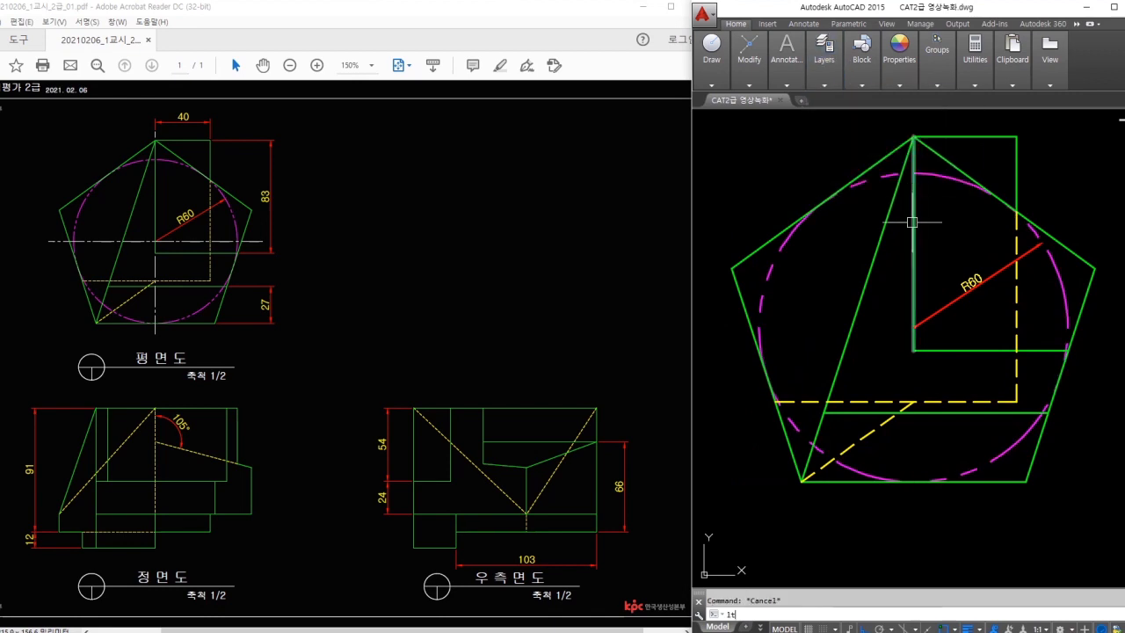
key(Return)
key(Return)
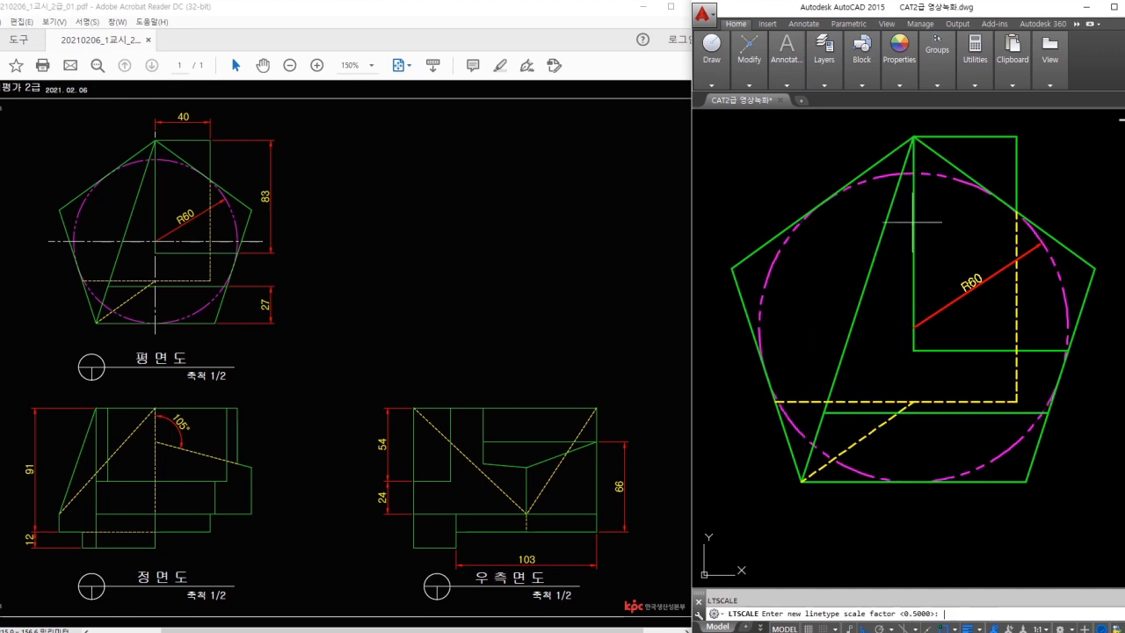
text(0.3)
key(Return)
key(Return)
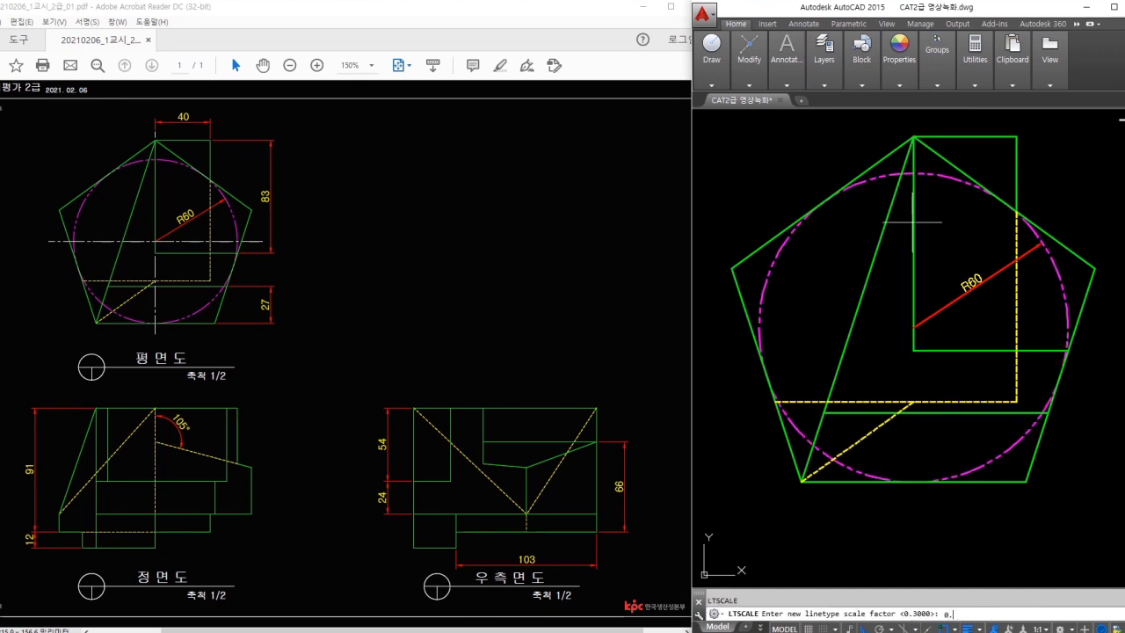
key(Escape)
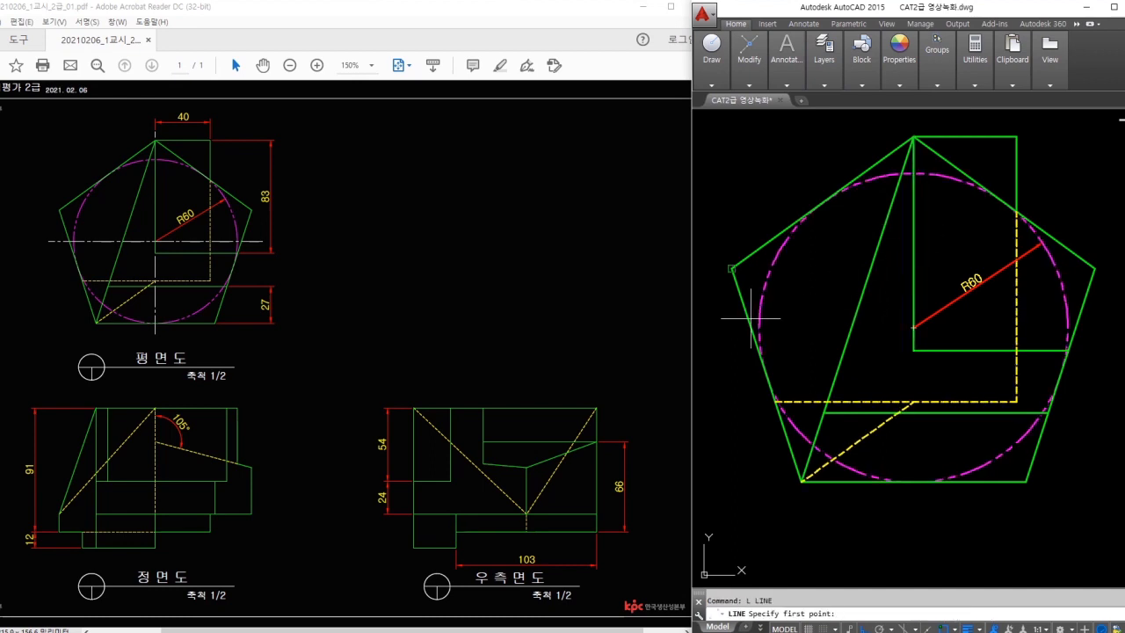
- Draw the plan view's centerlines: a horizontal across the circle, a vertical from the inner corner to the bottom edge, and a short vertical above the apex
click(764, 318)
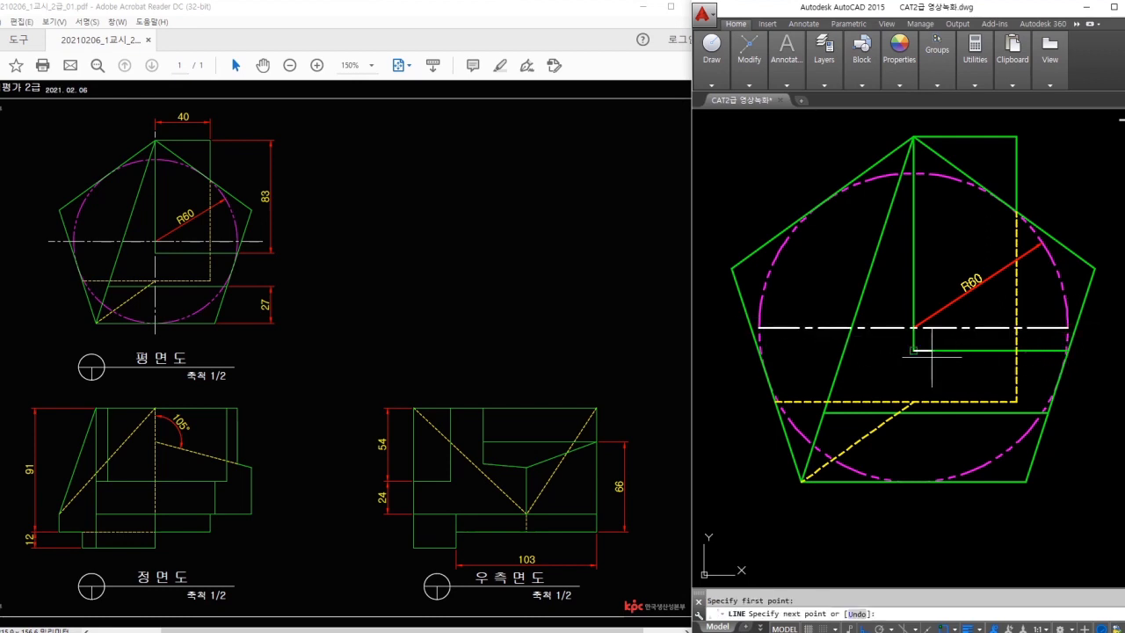
click(914, 482)
key(Escape)
key(Return)
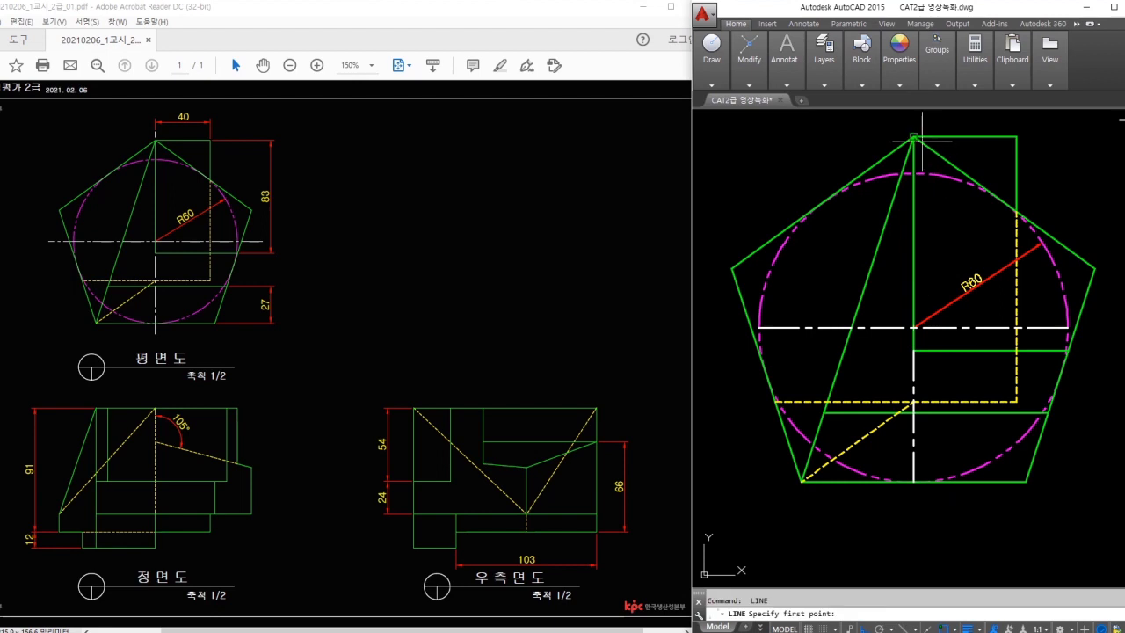
click(922, 141)
middle_drag(921, 142, 925, 172)
key(Escape)
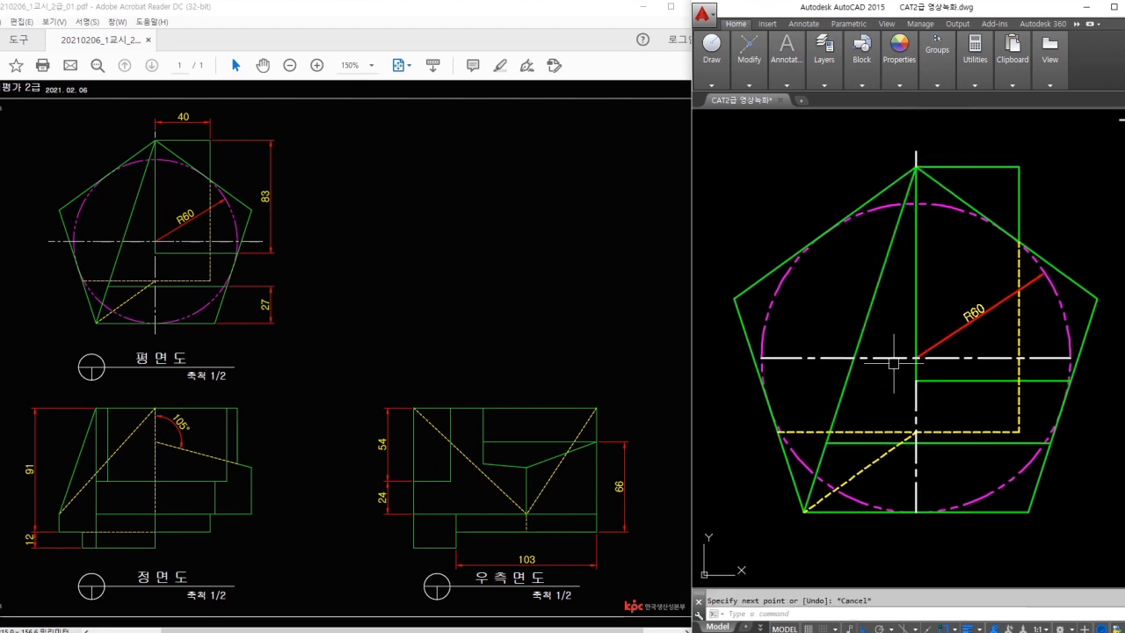
- Extend both ends of the plan view's horizontal centerline outward by 20
click(761, 358)
click(761, 358)
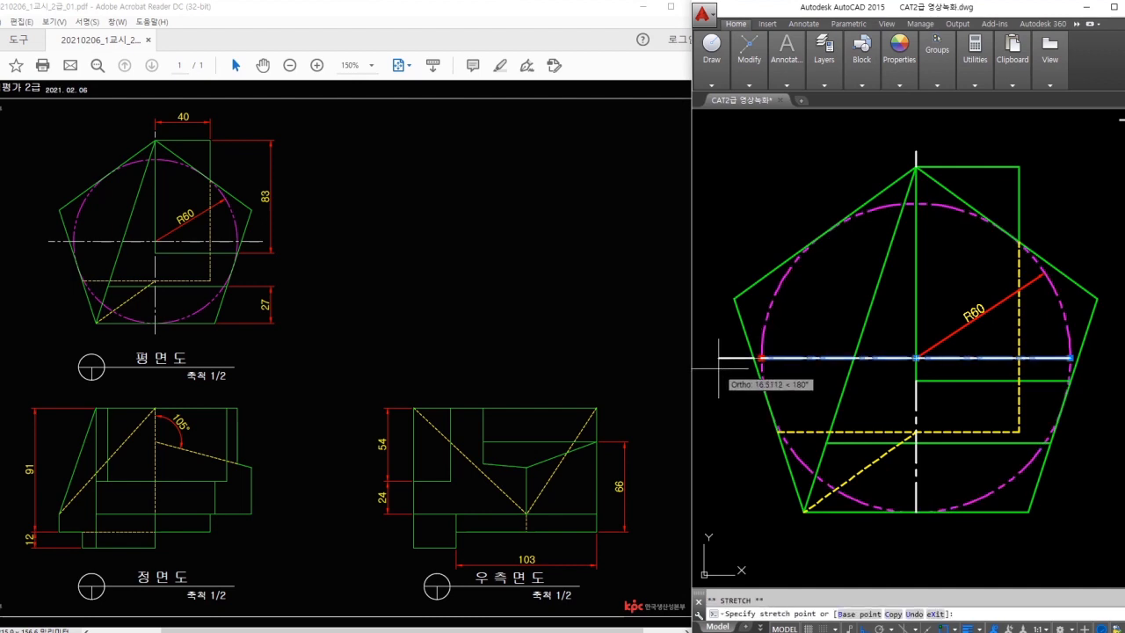
key(Return)
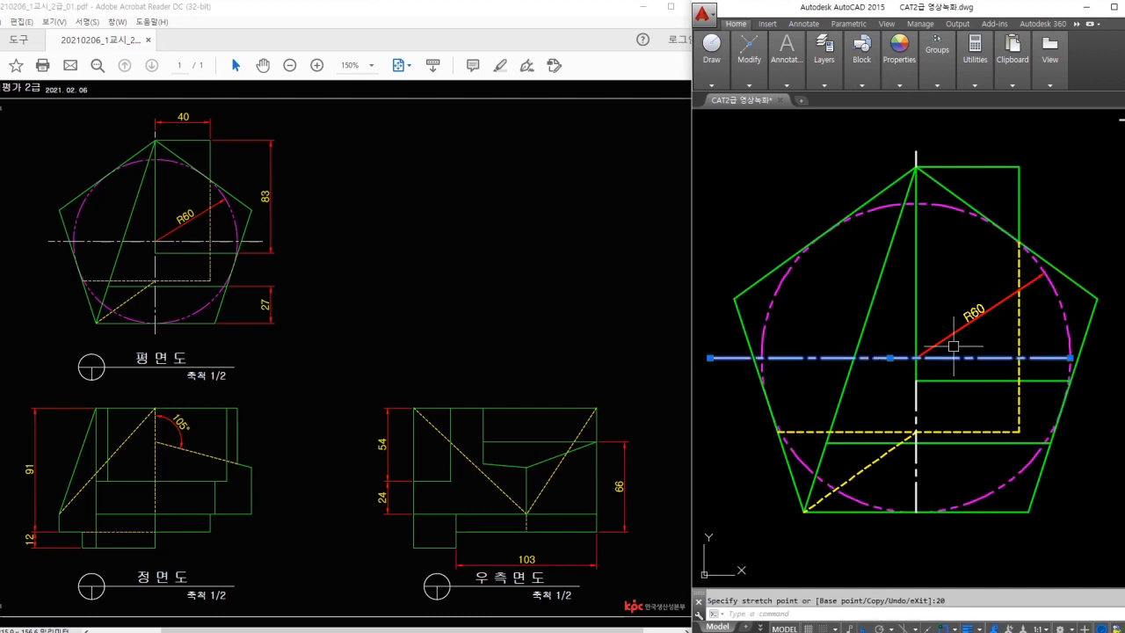
click(1072, 358)
key(Return)
key(Escape)
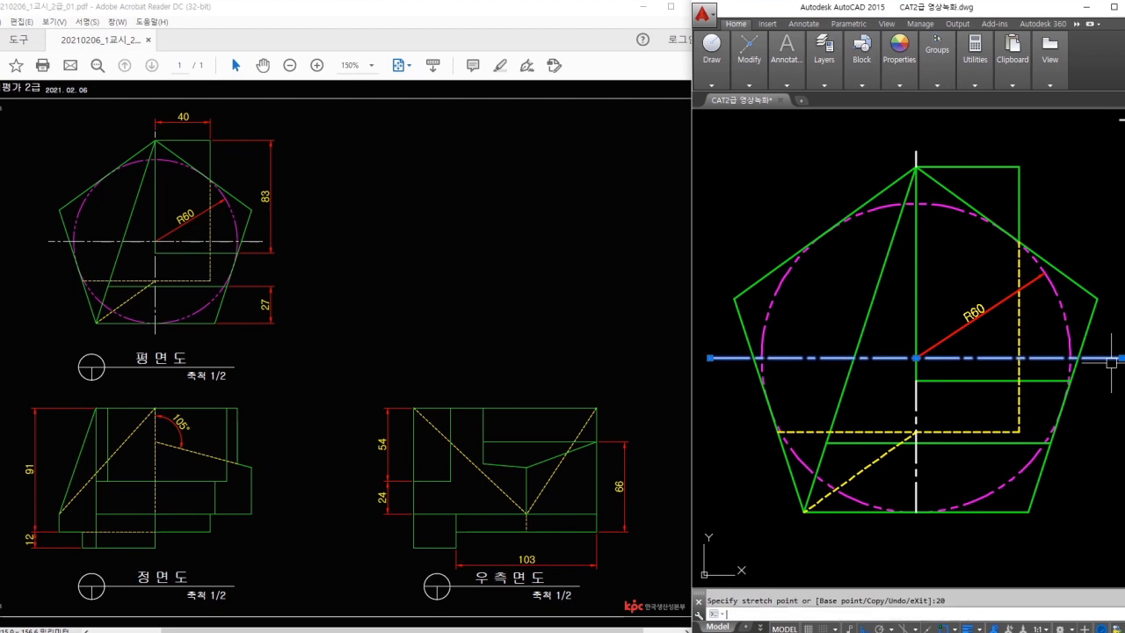
- Extend the lower end of the plan view's vertical centerline by 6 below the bottom edge
click(916, 511)
text(6)
key(Return)
key(Escape)
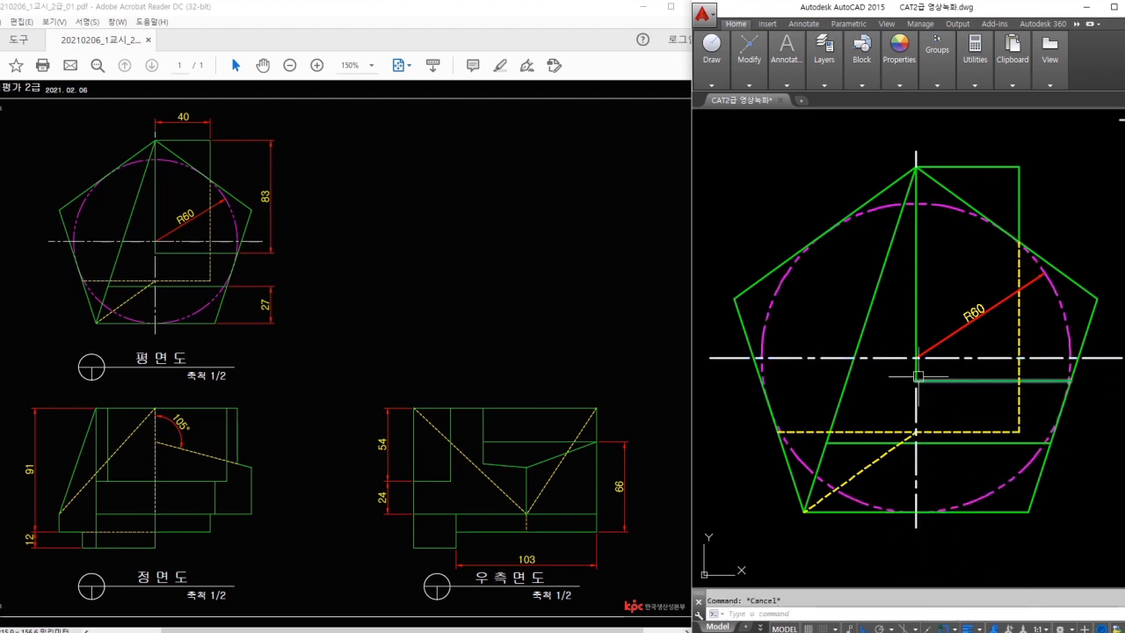
- Pull the lower end of the short centerline above the pentagon's apex upward to leave a small gap
scroll(918, 153, up, 6)
click(923, 175)
click(894, 180)
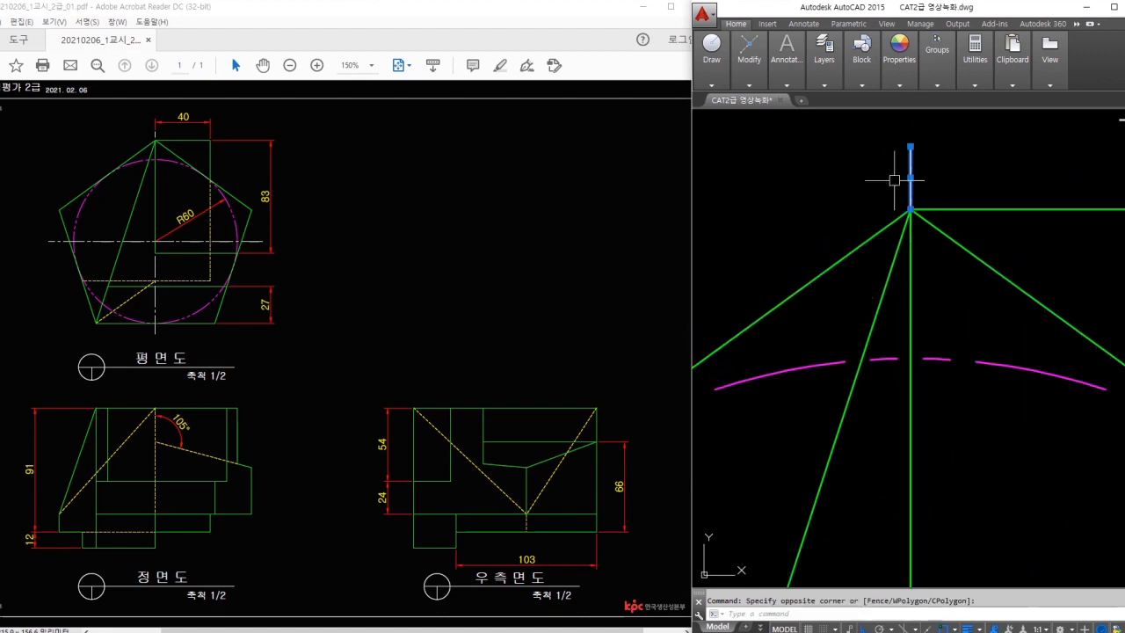
click(911, 209)
key(Escape)
key(Escape)
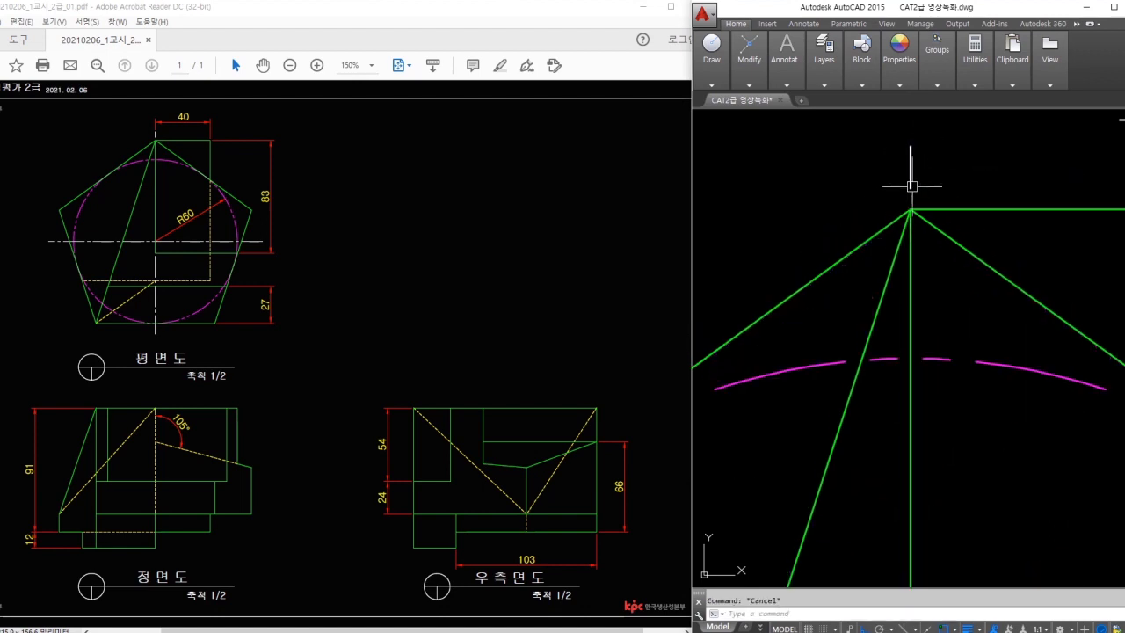
scroll(931, 176, down, 5)
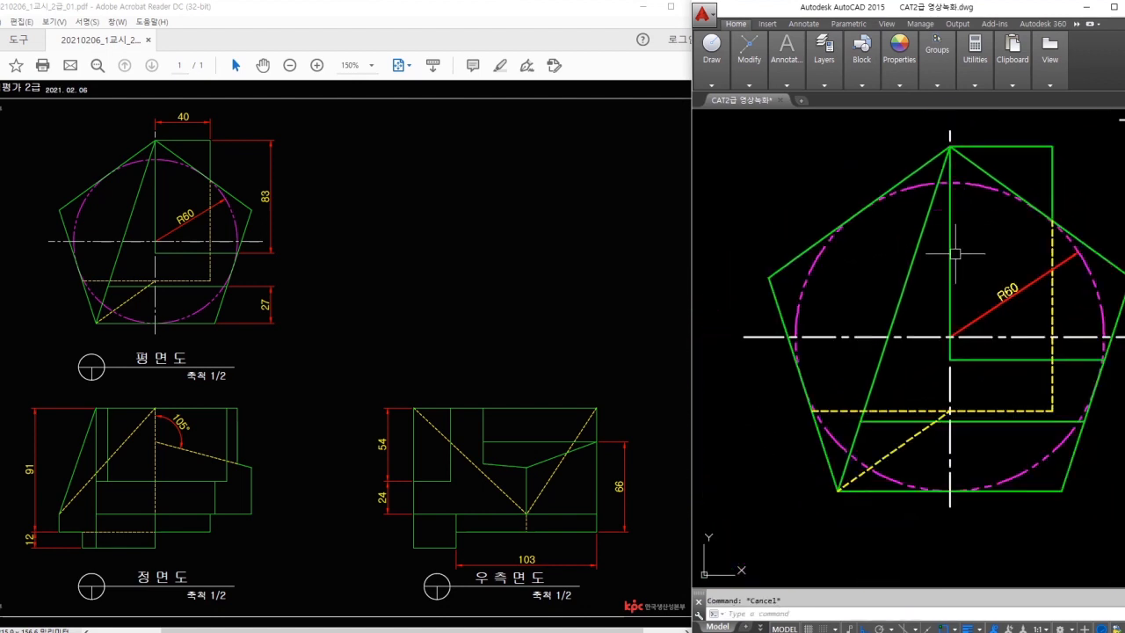
- Make the 치수 layer current
scroll(1018, 351, down, 3)
middle_drag(1035, 366, 972, 344)
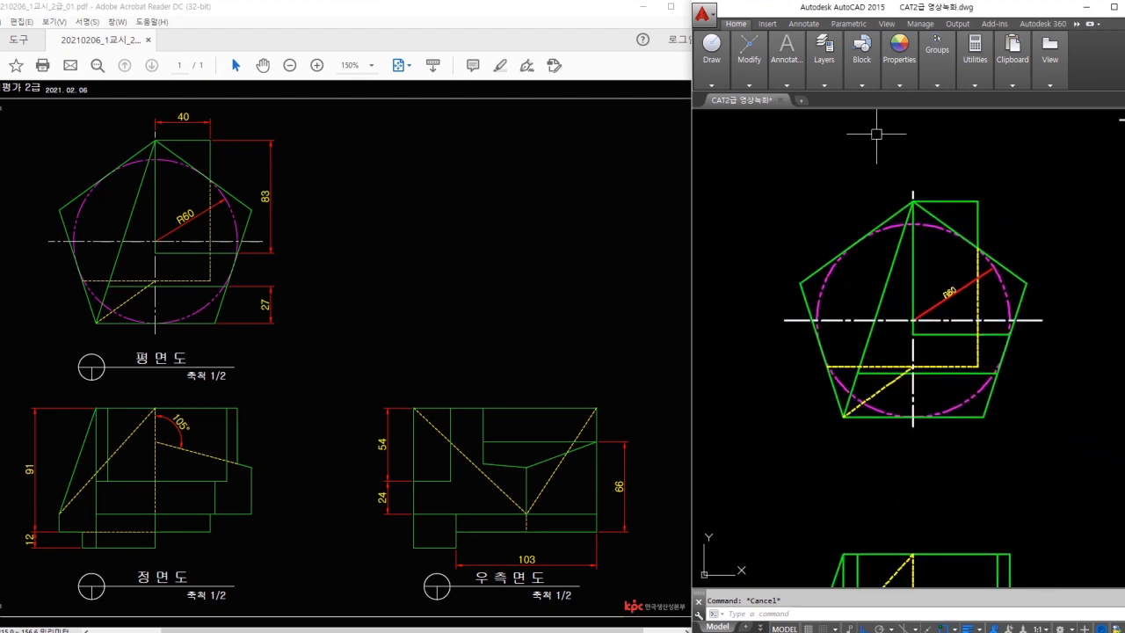
click(827, 78)
click(890, 100)
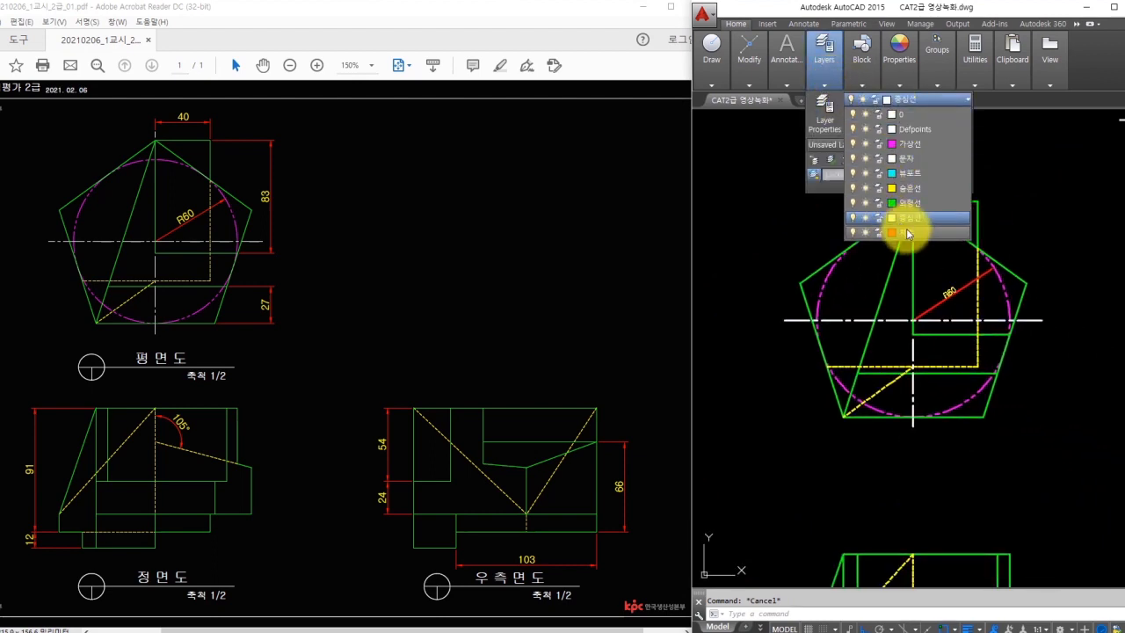
click(908, 233)
text(dli)
key(Return)
click(1042, 320)
click(979, 202)
scroll(1026, 256, up, 3)
key(Escape)
- Dimension the plan view's vertical distance from the top edge to the inner horizontal edge, placing it outside the pentagon's right side
key(space)
click(902, 124)
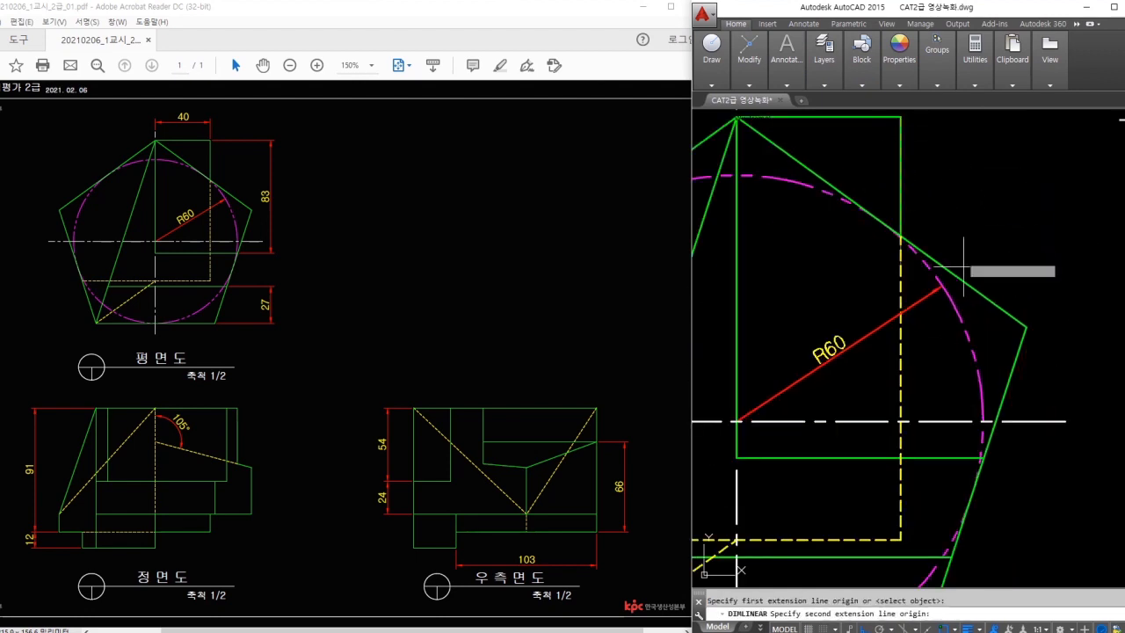
scroll(967, 457, up, 2)
click(982, 457)
scroll(1021, 410, down, 5)
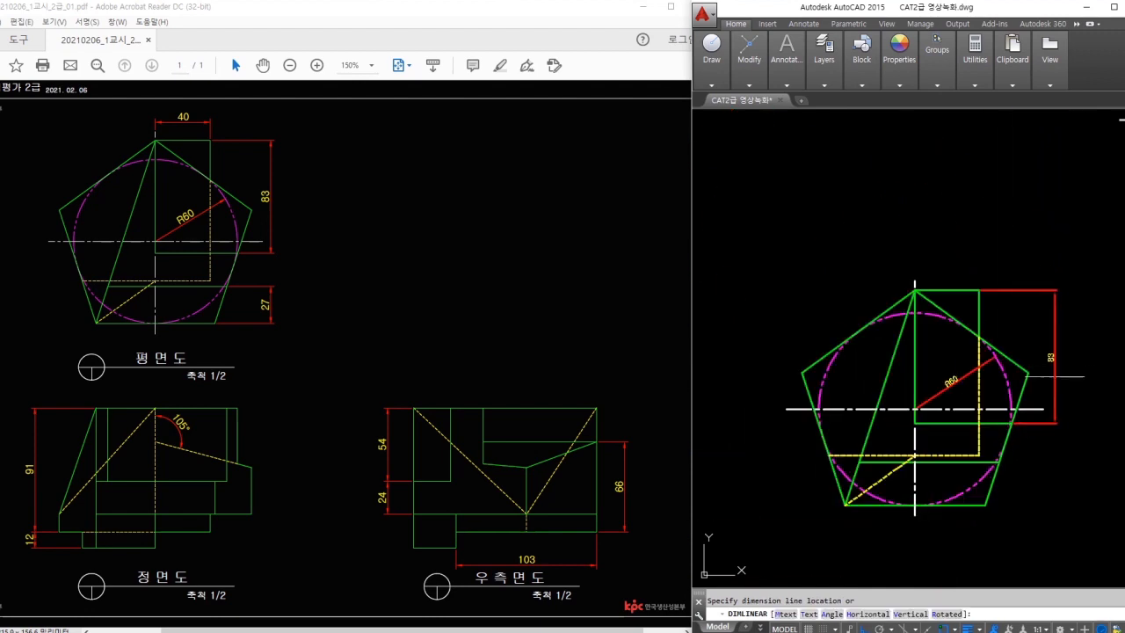
scroll(1055, 377, up, 2)
click(1062, 373)
- Dimension the width of the plan view's top edge from the apex to the rectangle's upper right corner, placing it above the view
middle_drag(874, 314, 881, 283)
key(space)
click(839, 192)
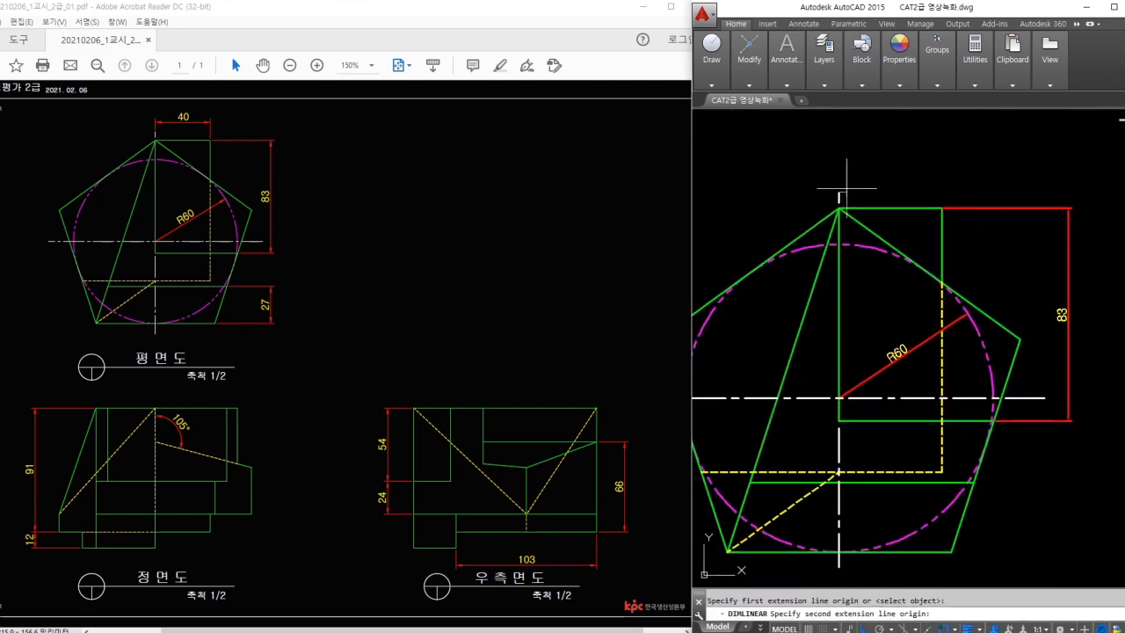
click(935, 207)
click(904, 170)
- Dimension the height of the plan view's bottom strip, aligning it with the vertical dimension above it
middle_drag(1034, 457, 1025, 322)
key(space)
scroll(949, 348, up, 3)
click(958, 368)
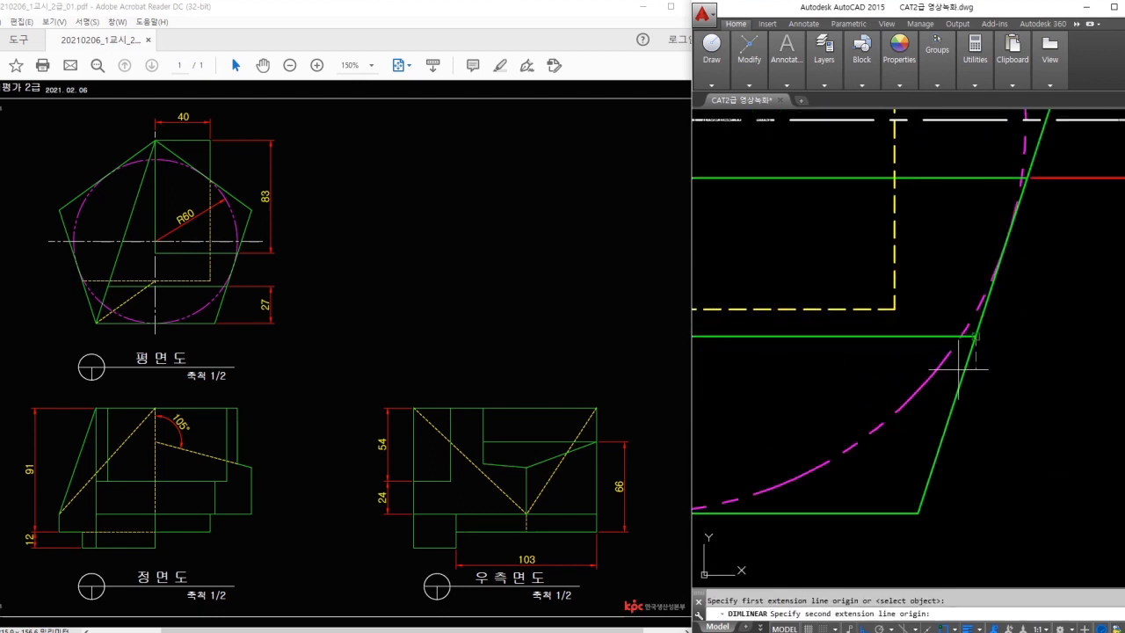
click(926, 494)
scroll(966, 413, down, 4)
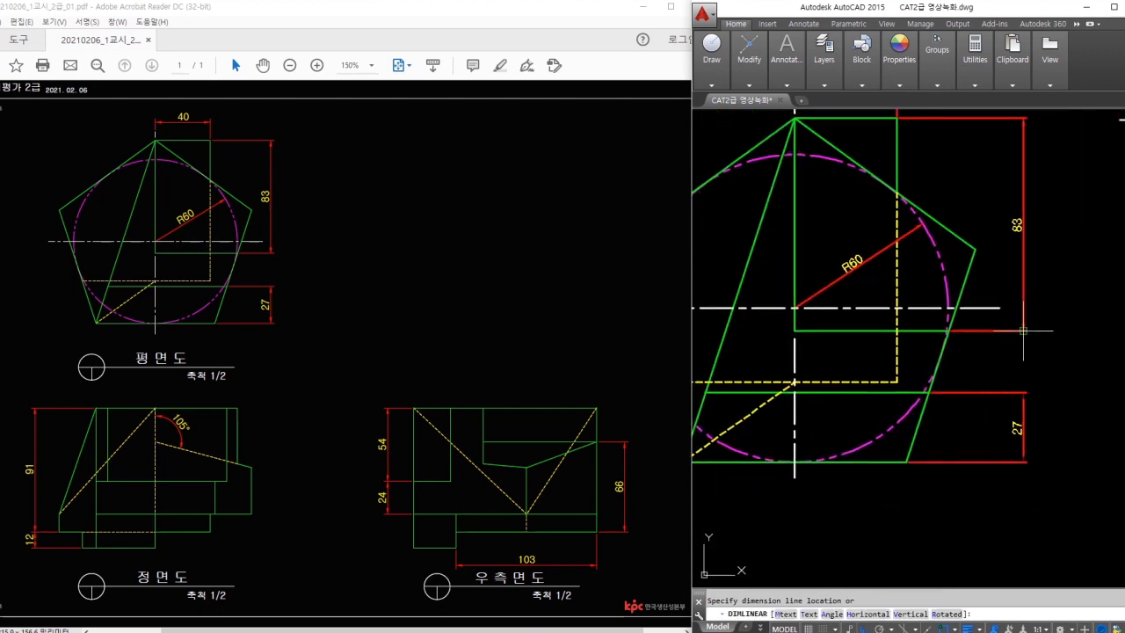
click(1023, 331)
- Add an angular dimension between the front view's central hidden vertical and the sloping hidden line to its right
scroll(999, 375, down, 2)
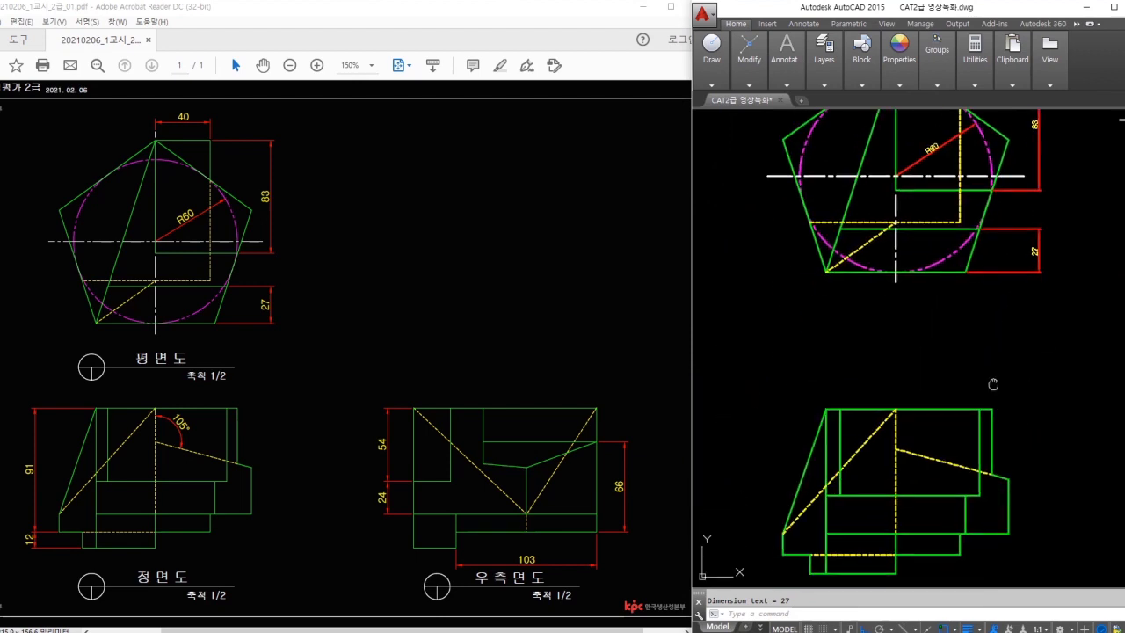
scroll(934, 365, up, 2)
key(Return)
click(923, 328)
click(945, 345)
scroll(948, 333, up, 2)
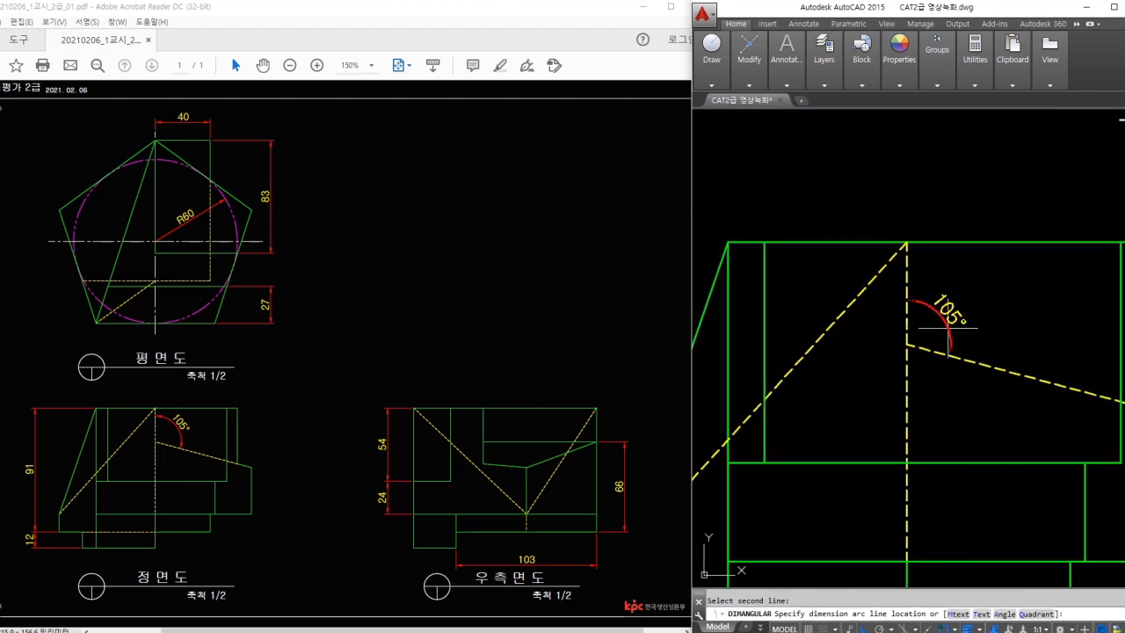
click(958, 326)
scroll(958, 326, down, 2)
- Dimension the front view's height from its top edge to the left body's bottom edge, placing it left of the view
text(dl)
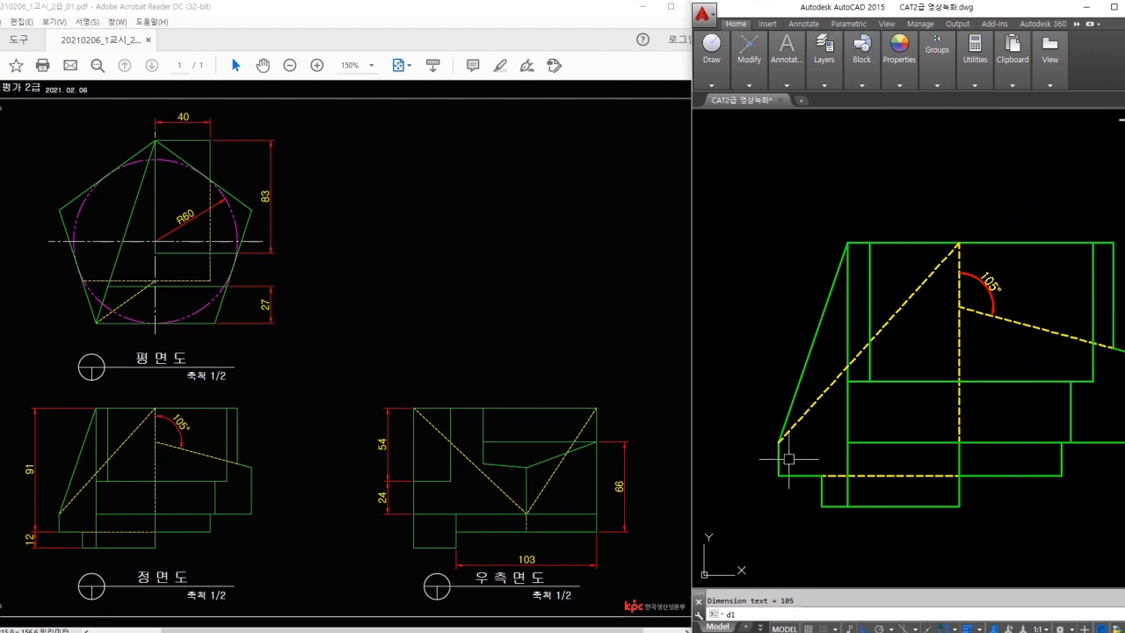
text(i)
key(Return)
click(782, 442)
click(847, 243)
click(748, 328)
- Dimension the height of the front view's lowest step, in line with the vertical dimension above it
key(Return)
click(780, 476)
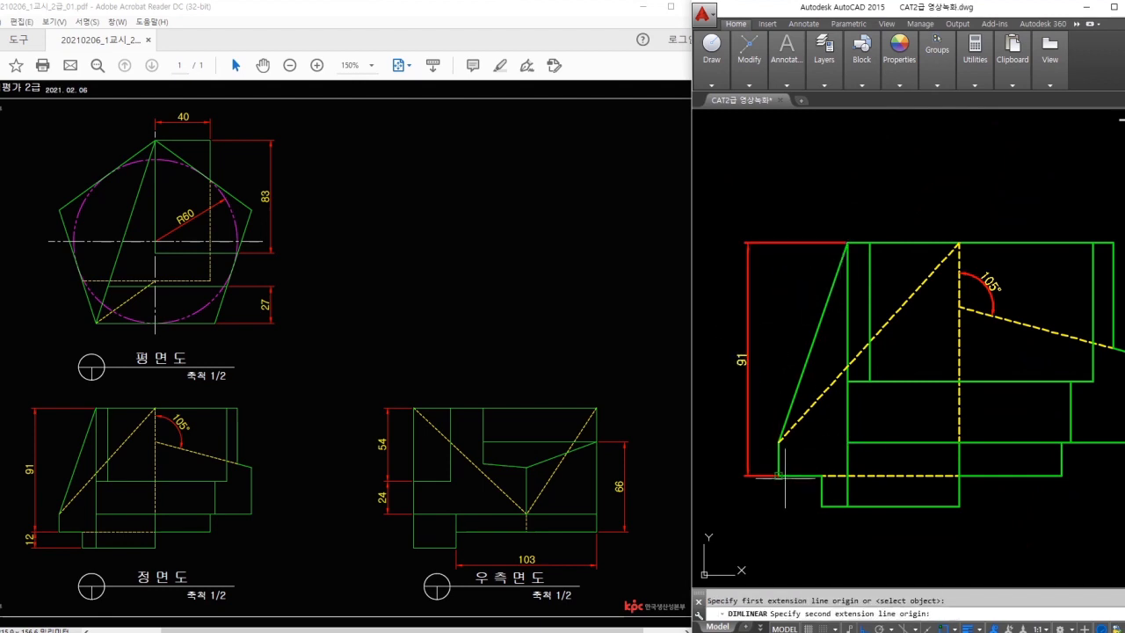
click(822, 506)
scroll(756, 493, up, 2)
click(740, 449)
- Dimension the height of the right side view's upper left rectangle, placing it left of the view
scroll(745, 452, down, 3)
middle_drag(1077, 425, 766, 416)
scroll(882, 377, up, 1)
key(Return)
click(861, 386)
click(862, 249)
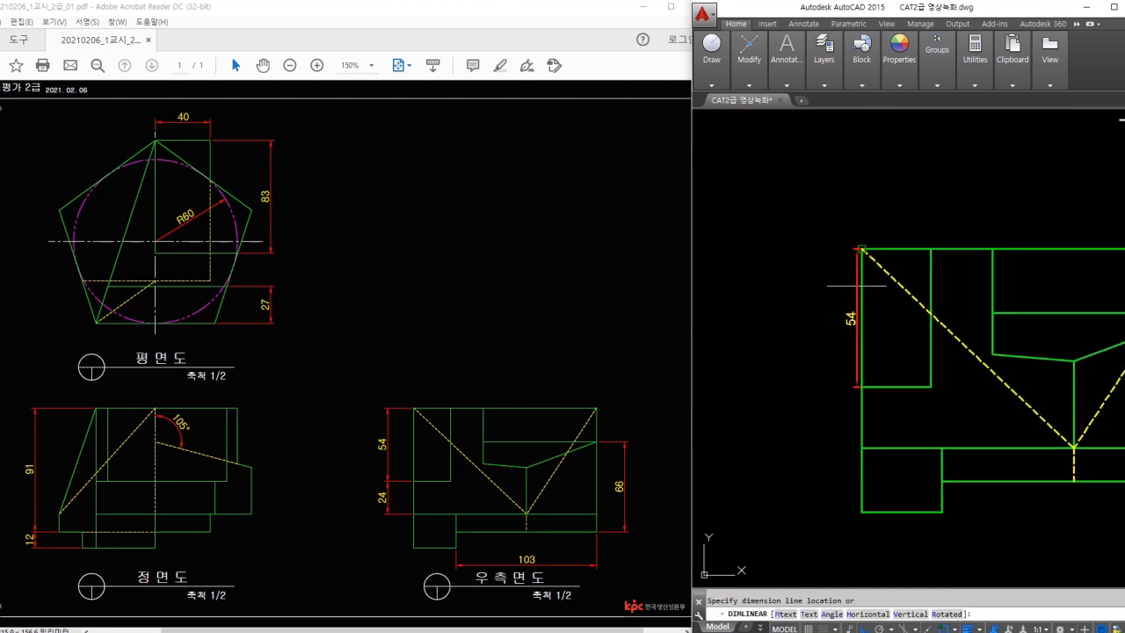
click(831, 318)
- Dimension the vertical distance from the upper left rectangle's bottom edge to the lower horizontal edge, aligned with the dimension above
key(Return)
click(861, 386)
click(861, 449)
click(832, 387)
- Dimension the horizontal distance from the right side view's lower left block to its right edge, placing it below the view
key(Return)
middle_drag(956, 518, 812, 473)
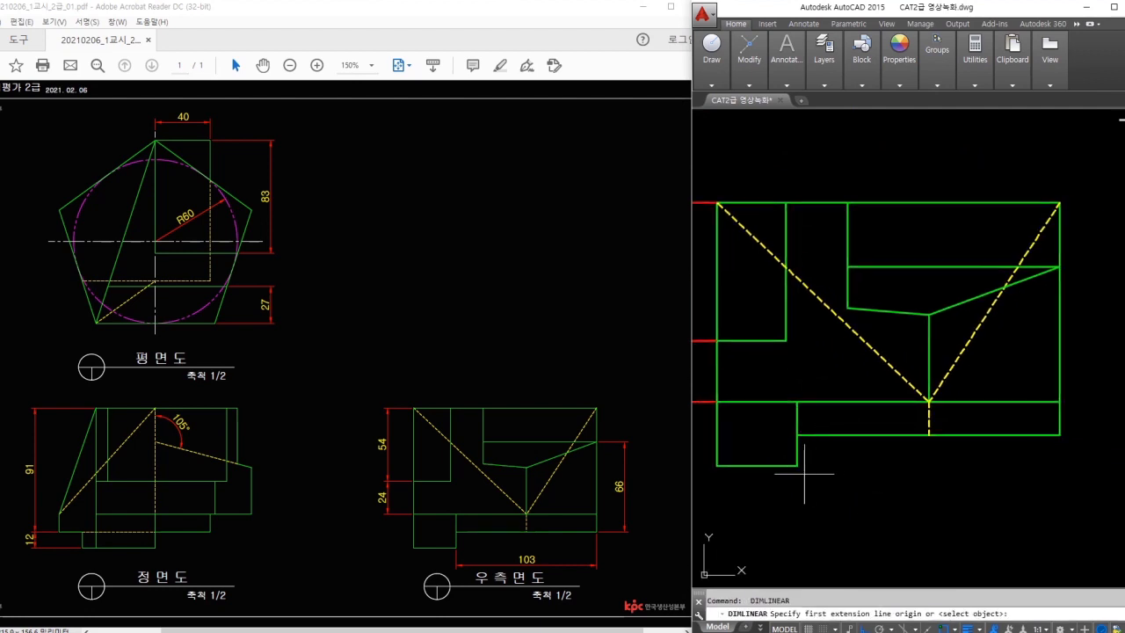
click(798, 465)
click(1060, 434)
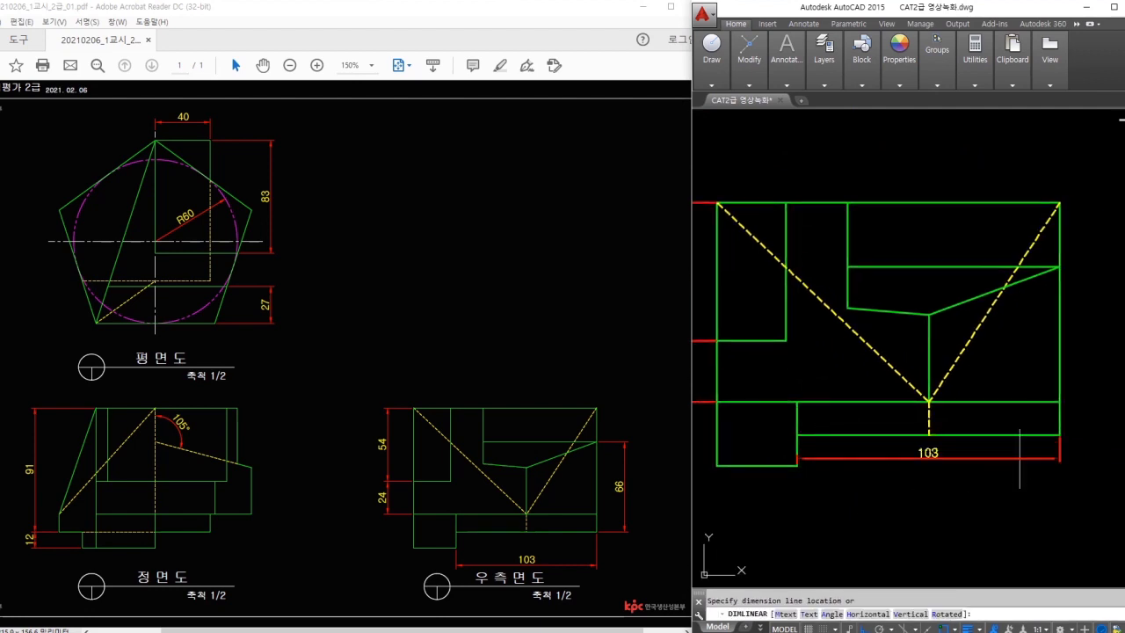
click(1010, 512)
- Dimension the right side view's height from its lower right corner up to the inner horizontal edge, placing it right of the view
key(Return)
click(1060, 434)
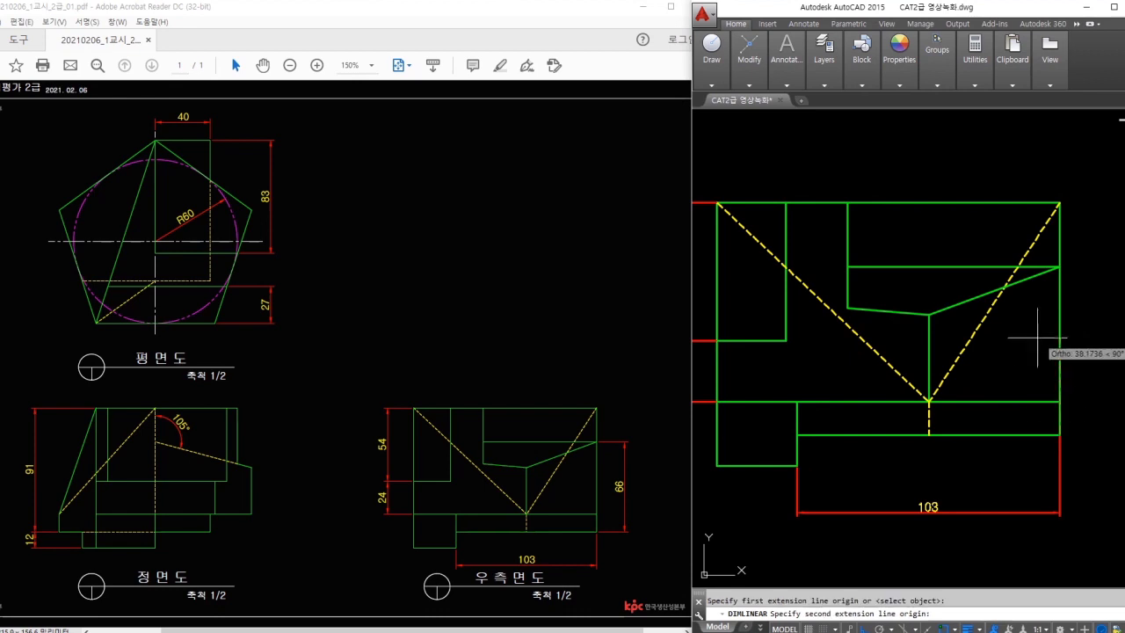
click(1057, 266)
click(1097, 317)
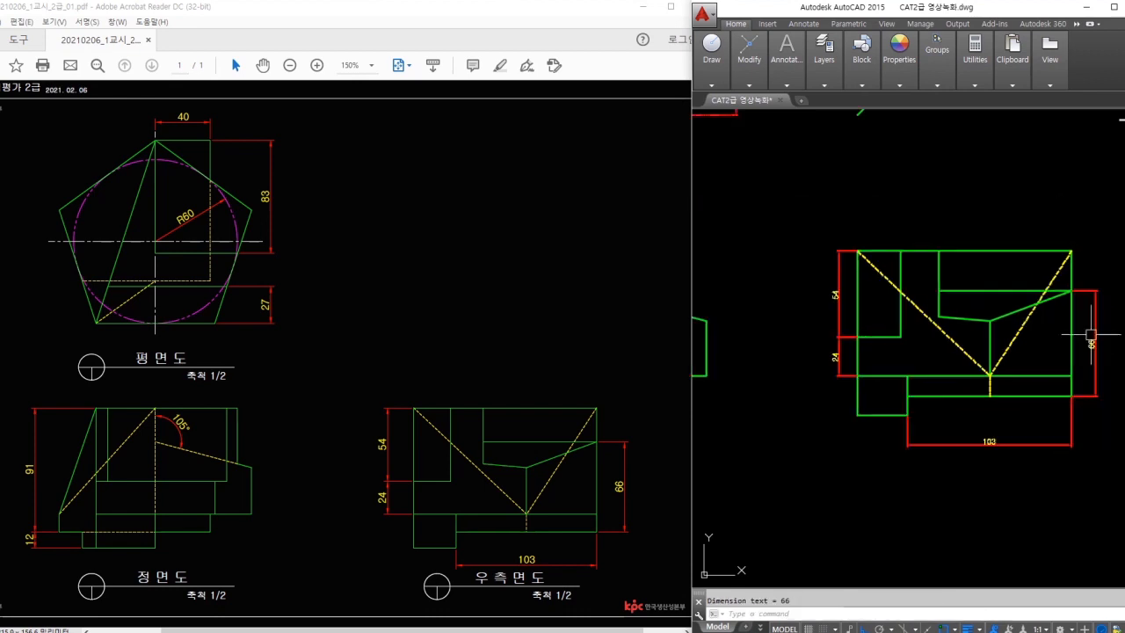
- Frame the three dimensioned views with a zoom window
scroll(1072, 303, down, 5)
text(z)
key(Return)
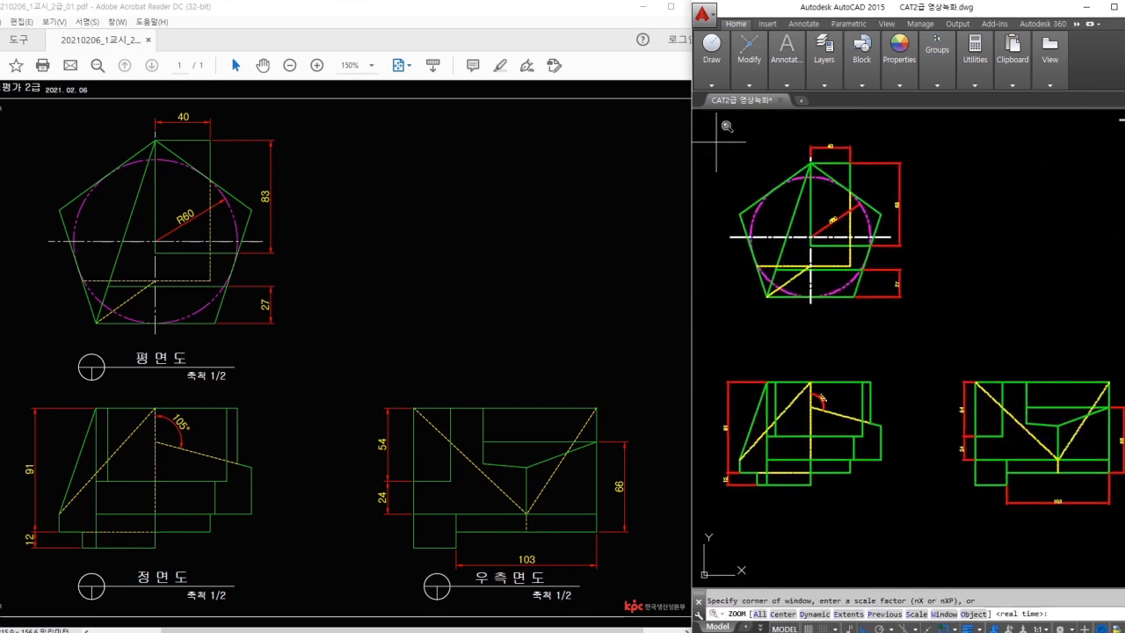
click(710, 141)
click(1106, 510)
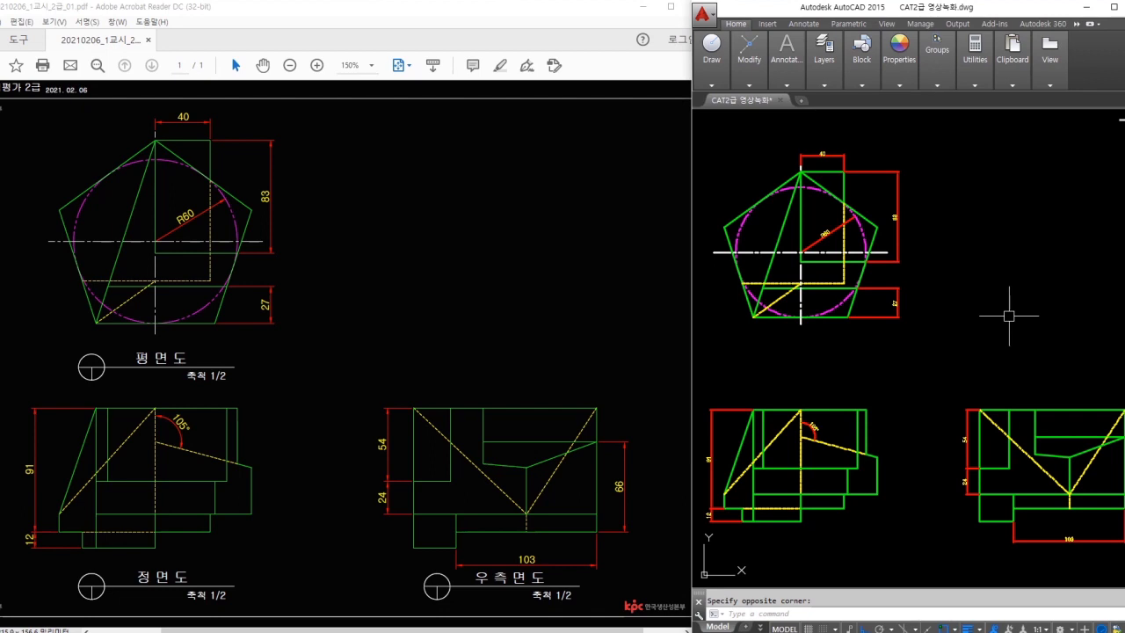
mouse_move(981, 214)
mouse_down()
mouse_move(981, 191)
mouse_move(1044, 186)
mouse_up()
mouse_move(1033, 191)
mouse_down()
mouse_move(1034, 205)
mouse_move(1054, 205)
mouse_up()
drag(1059, 181, 1060, 207)
mouse_move(975, 233)
mouse_down()
mouse_move(989, 262)
mouse_move(974, 267)
mouse_move(1017, 243)
mouse_move(1038, 244)
mouse_move(1028, 264)
mouse_move(1050, 263)
mouse_up()
mouse_move(967, 296)
mouse_down()
mouse_move(987, 296)
mouse_move(1007, 325)
mouse_up()
mouse_move(1043, 302)
mouse_down()
mouse_move(1065, 328)
mouse_move(1010, 370)
mouse_up()
drag(1019, 361, 1028, 370)
drag(1034, 353, 1045, 391)
mouse_move(1047, 362)
mouse_down()
mouse_move(1073, 372)
mouse_move(1067, 389)
mouse_move(1097, 382)
mouse_move(1119, 392)
mouse_up()
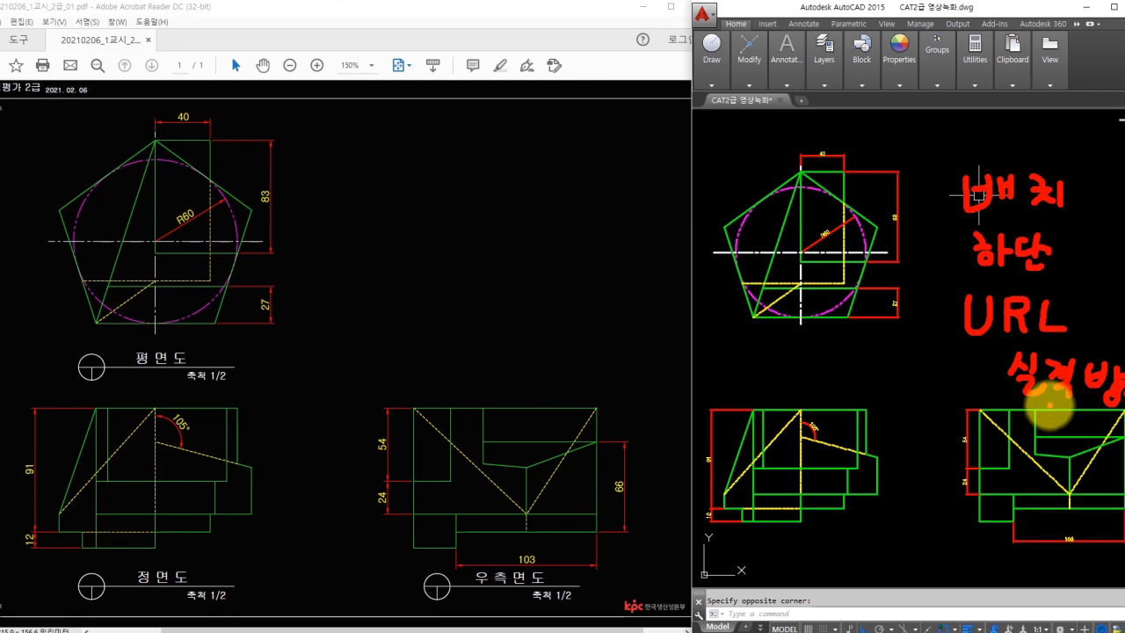